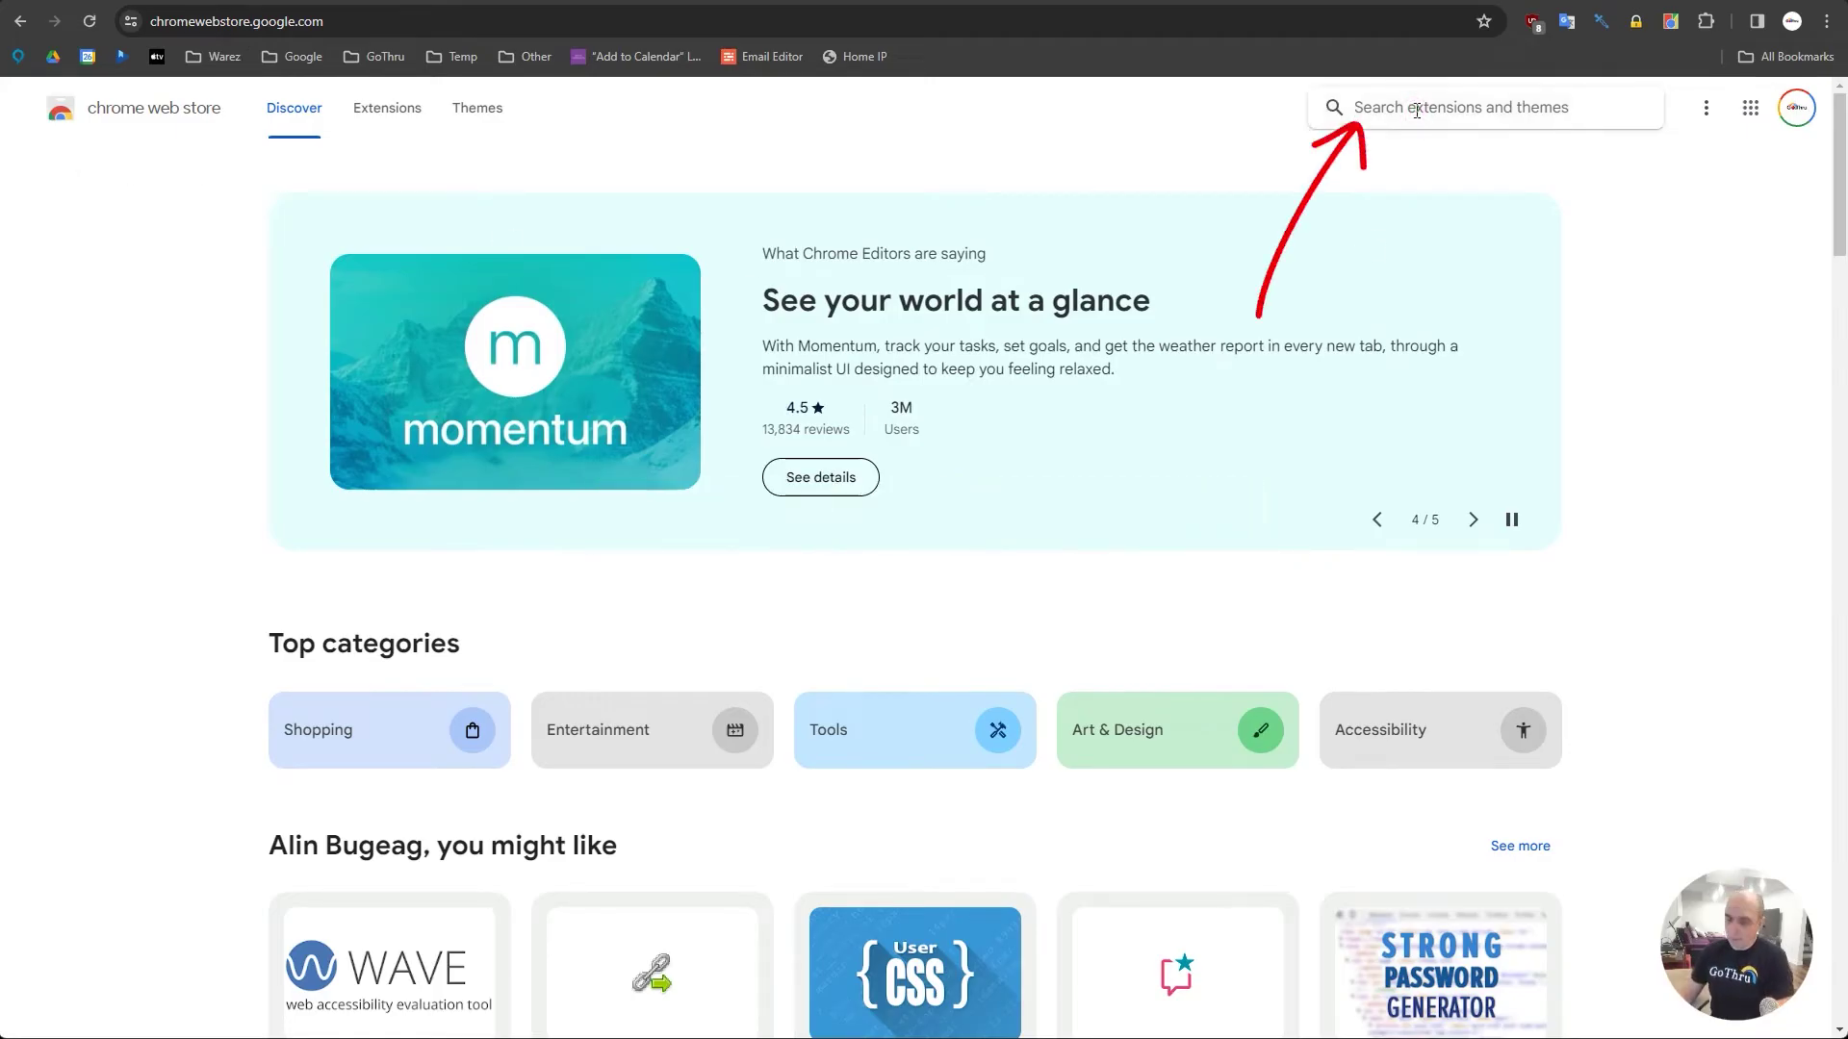
Step: Search the Chrome Web Store for 'gothru', then 'gmb', and open the GMB Page - CID & PlaceID Finder listing
{"action": "type", "text": "gothru"}
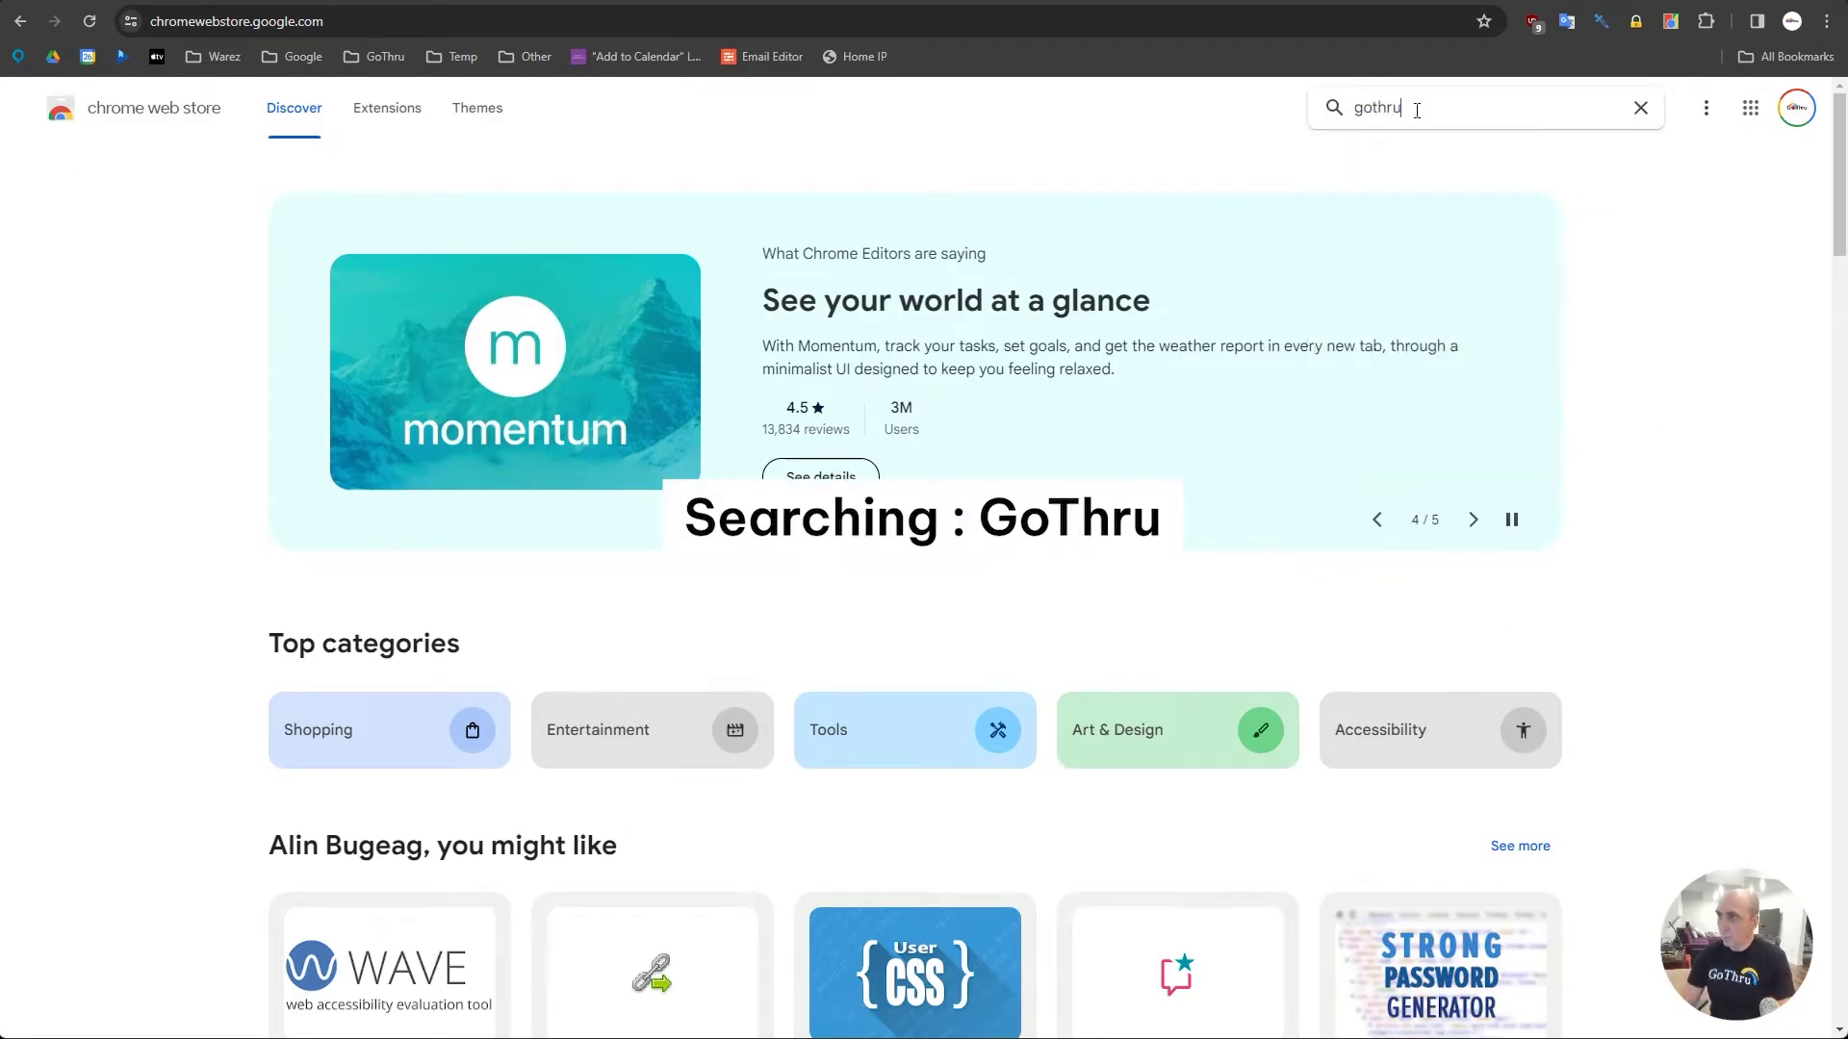
{"action": "key", "text": "Return"}
{"action": "key", "text": "ctrl+a"}
{"action": "type", "text": "gmb"}
{"action": "key", "text": "Return"}
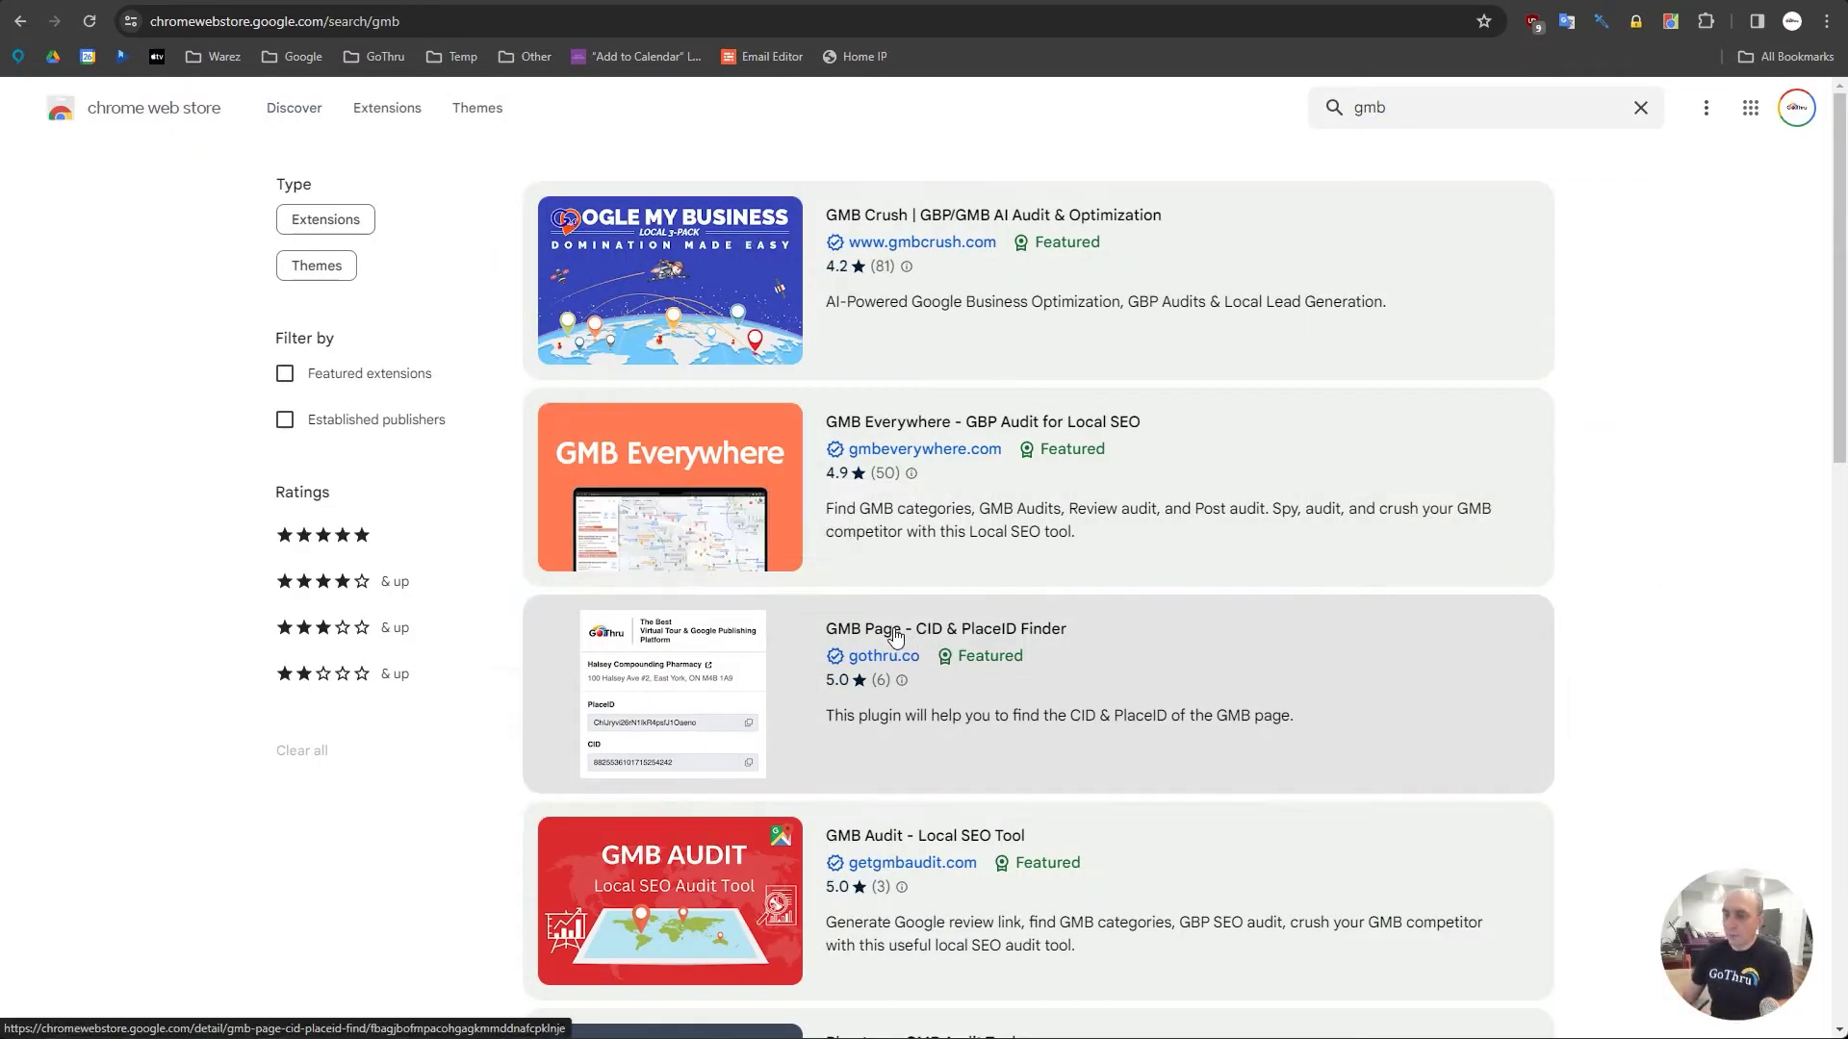
{"action": "left_click", "coordinate": [895, 638]}
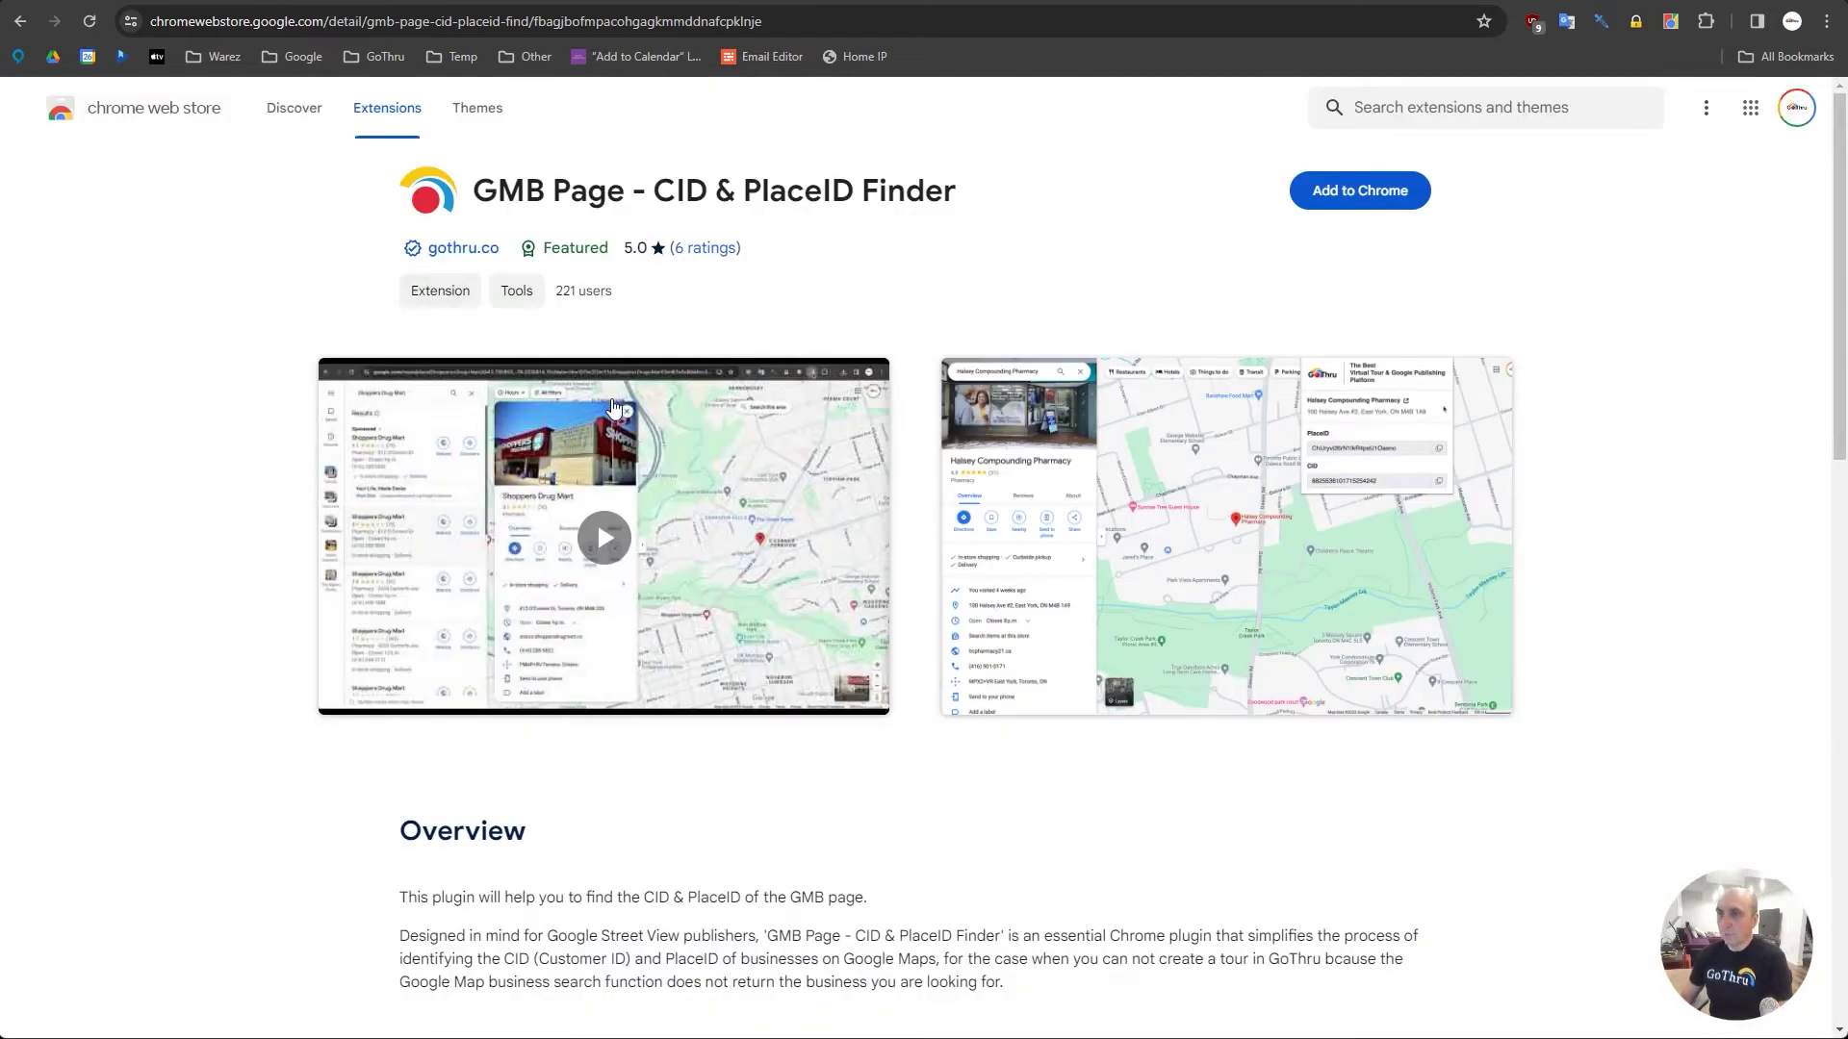
Step: Review the extension's 221-user count, overview and reviews, then open a new blank tab
{"action": "left_click_drag", "start_coordinate": [614, 291], "coordinate": [558, 293]}
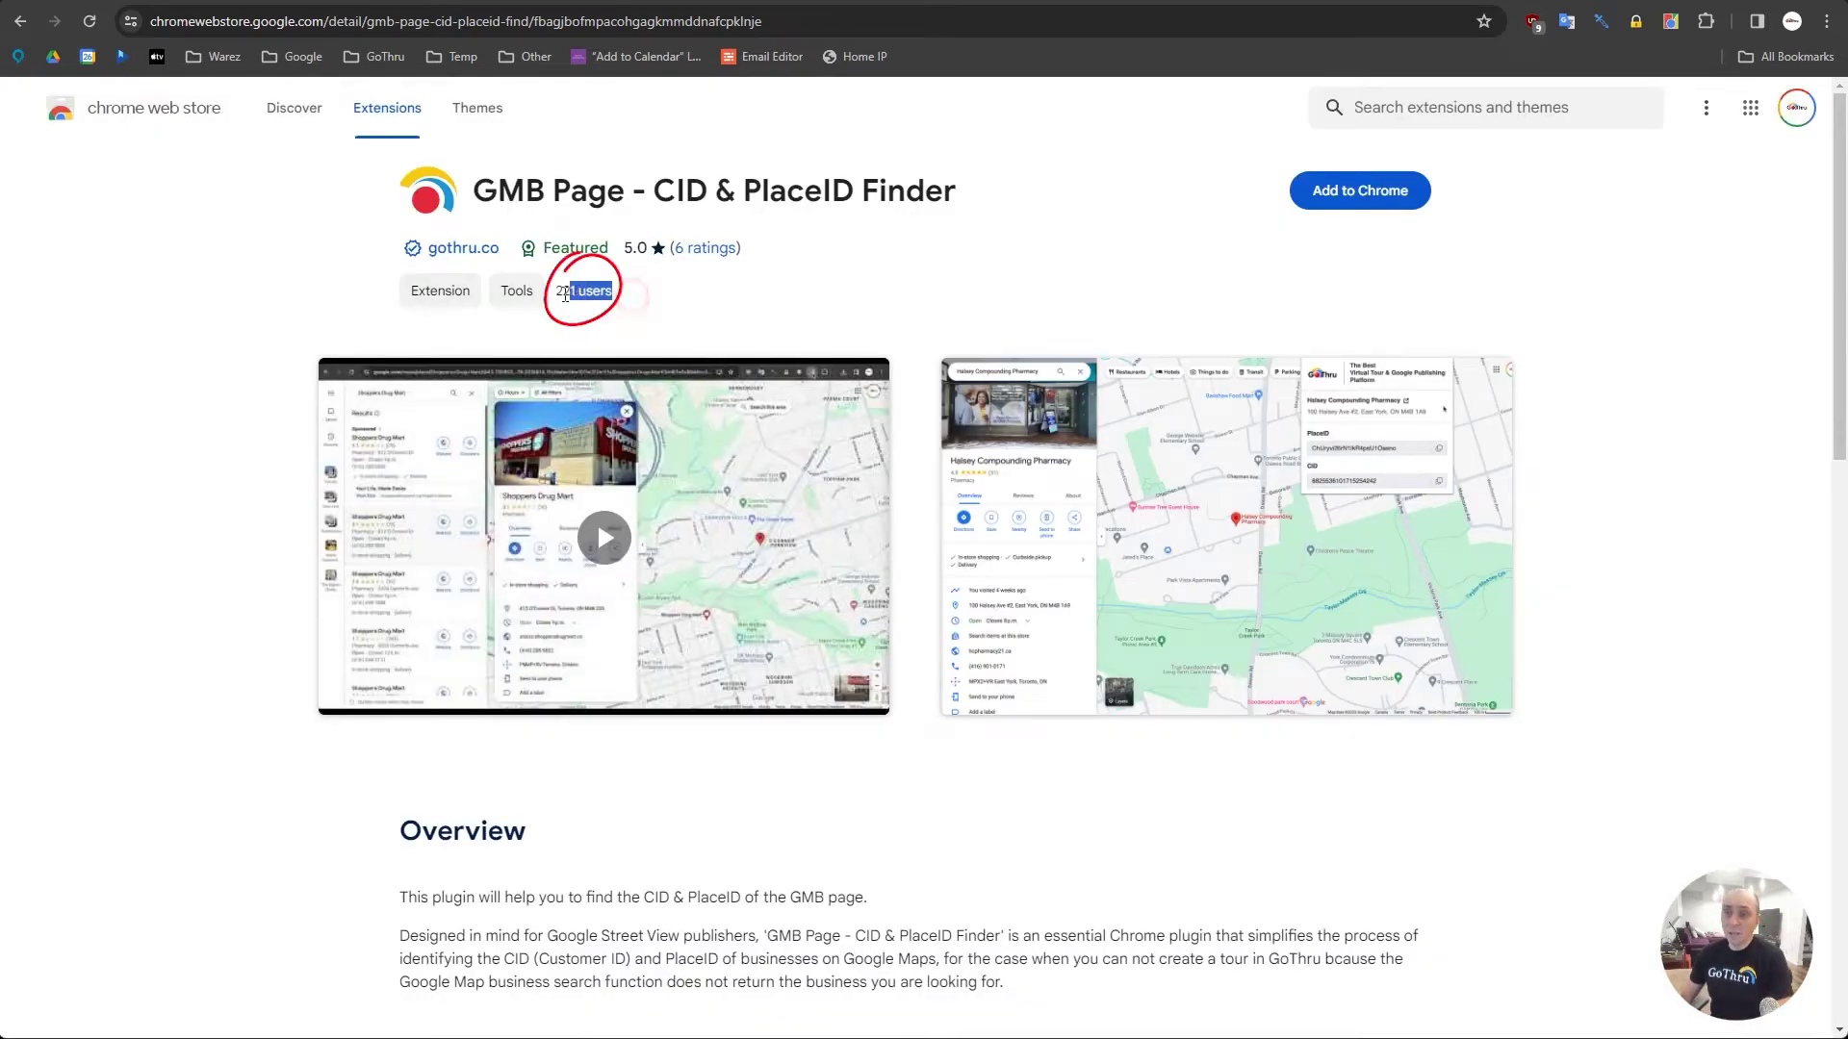
{"action": "left_click", "coordinate": [592, 299]}
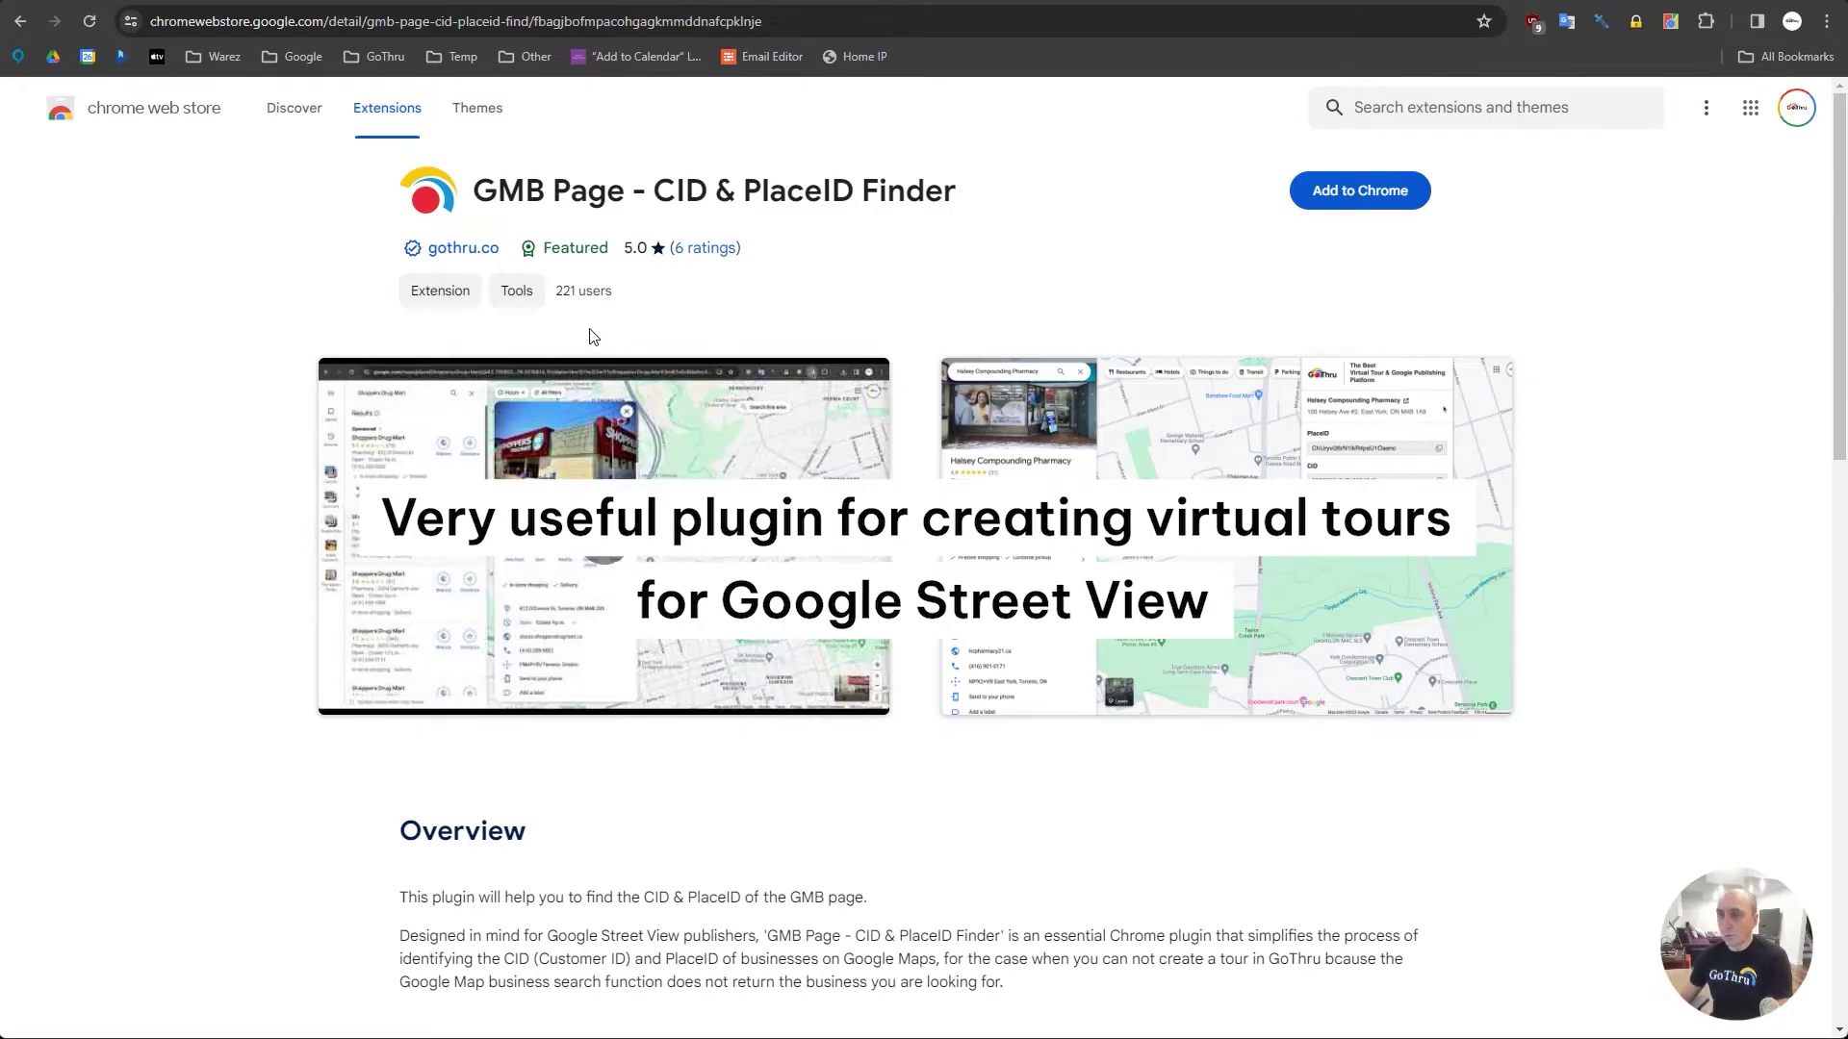
{"action": "scroll", "coordinate": [593, 336], "scroll_direction": "down", "scroll_amount": 6}
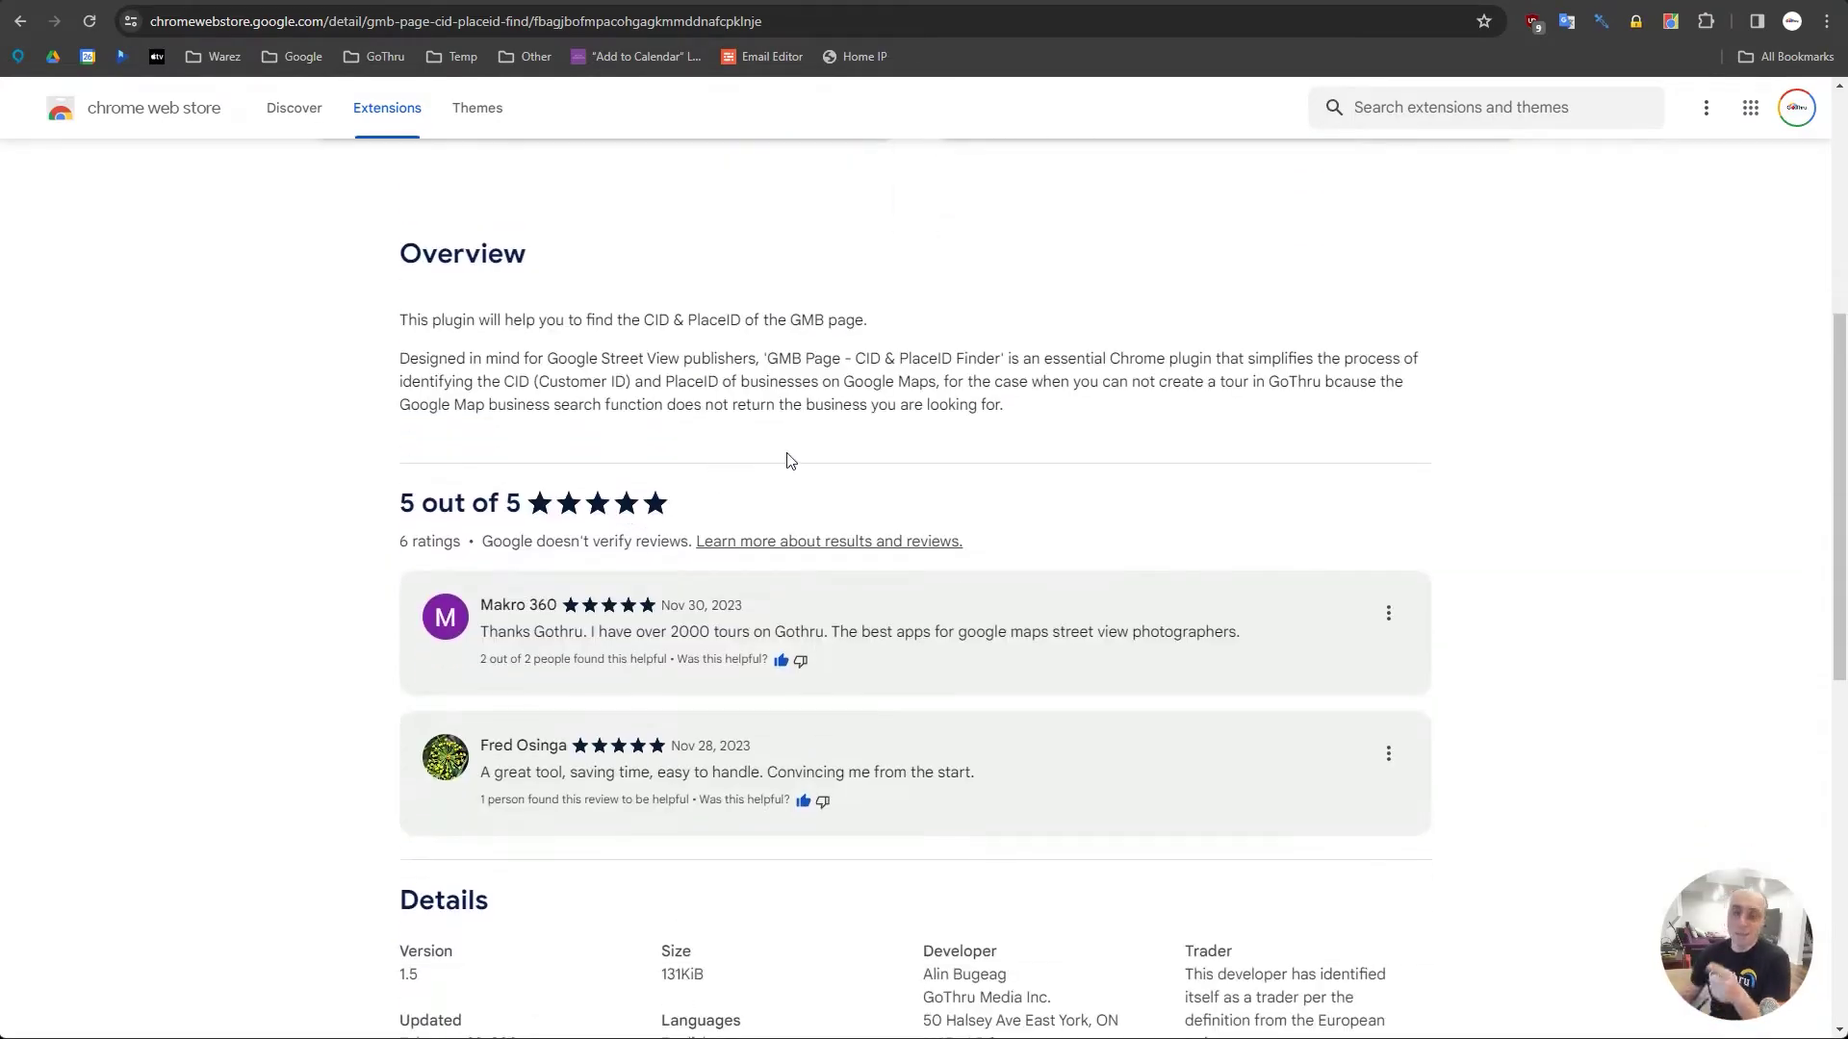
{"action": "scroll", "coordinate": [759, 471], "scroll_direction": "up", "scroll_amount": 6}
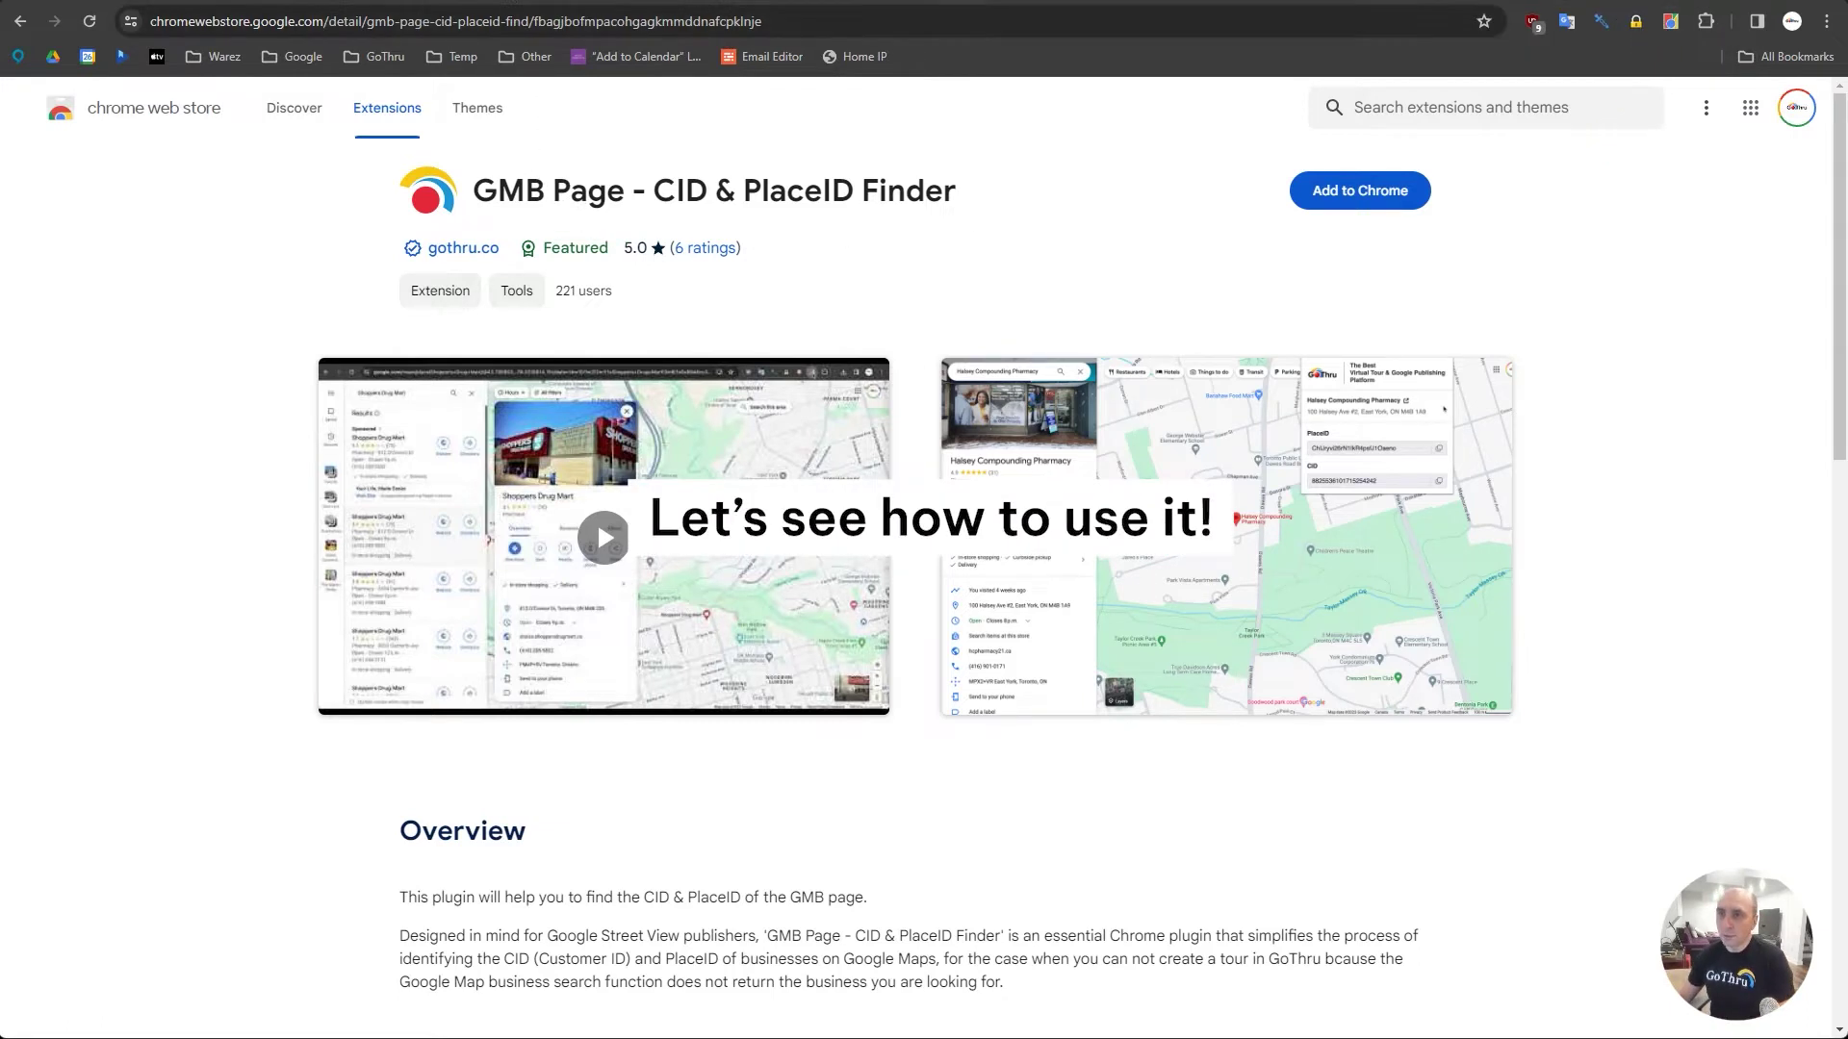
{"action": "key", "text": "ctrl+t"}
Step: Search Google for Halsey Compounding Pharmacy and open its knowledge-panel map in Google Maps
{"action": "left_click", "coordinate": [461, 20]}
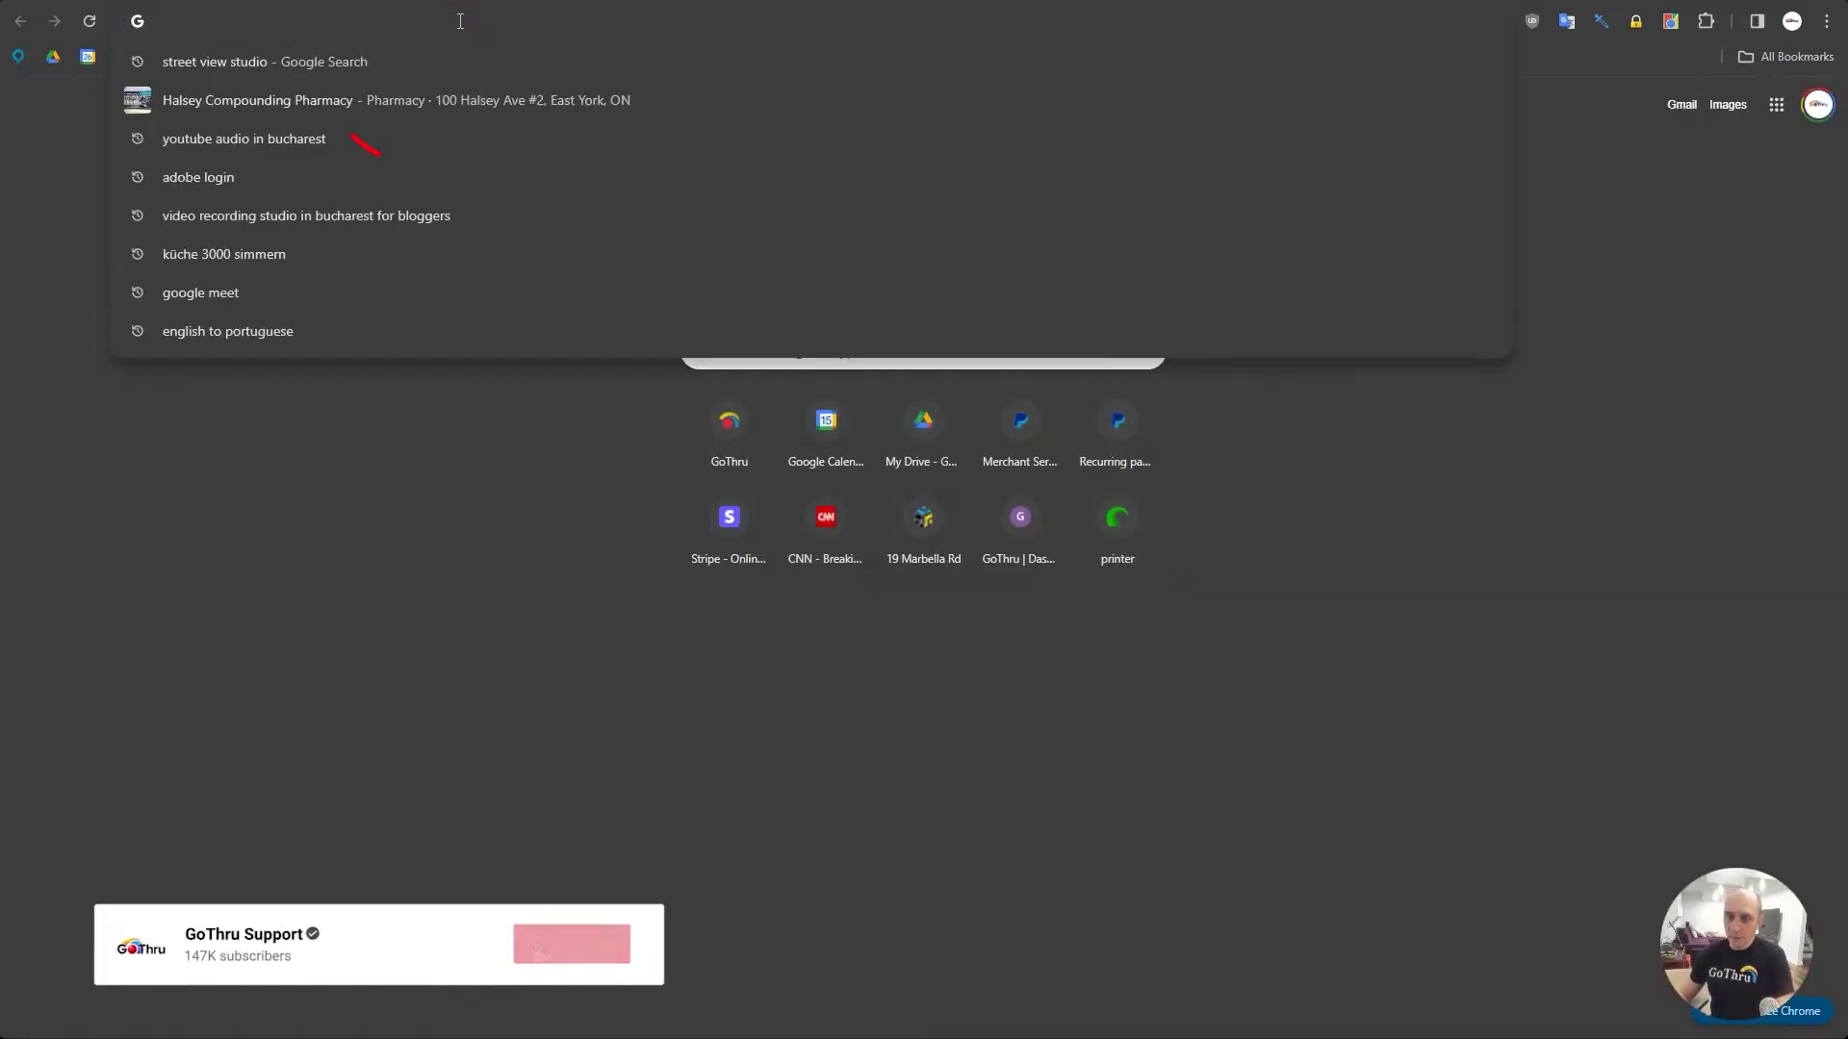
{"action": "type", "text": "halsy"}
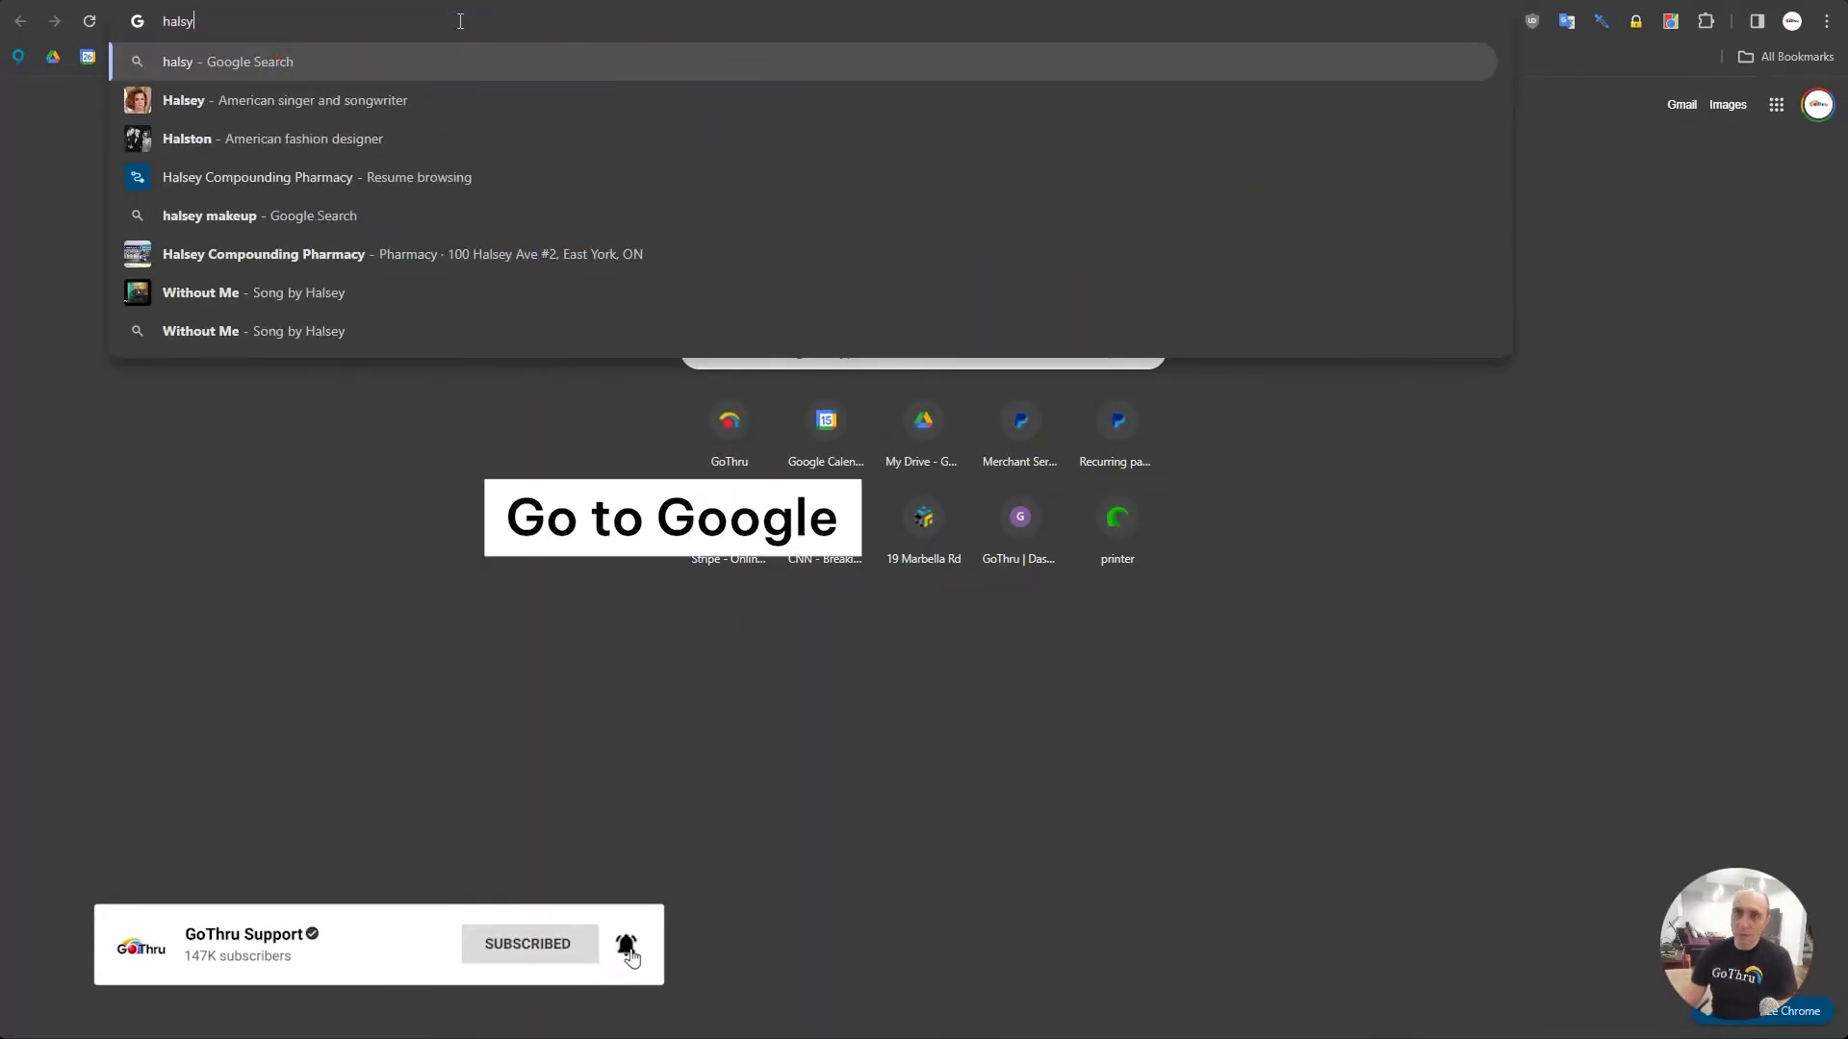
{"action": "key", "text": "BackSpace"}
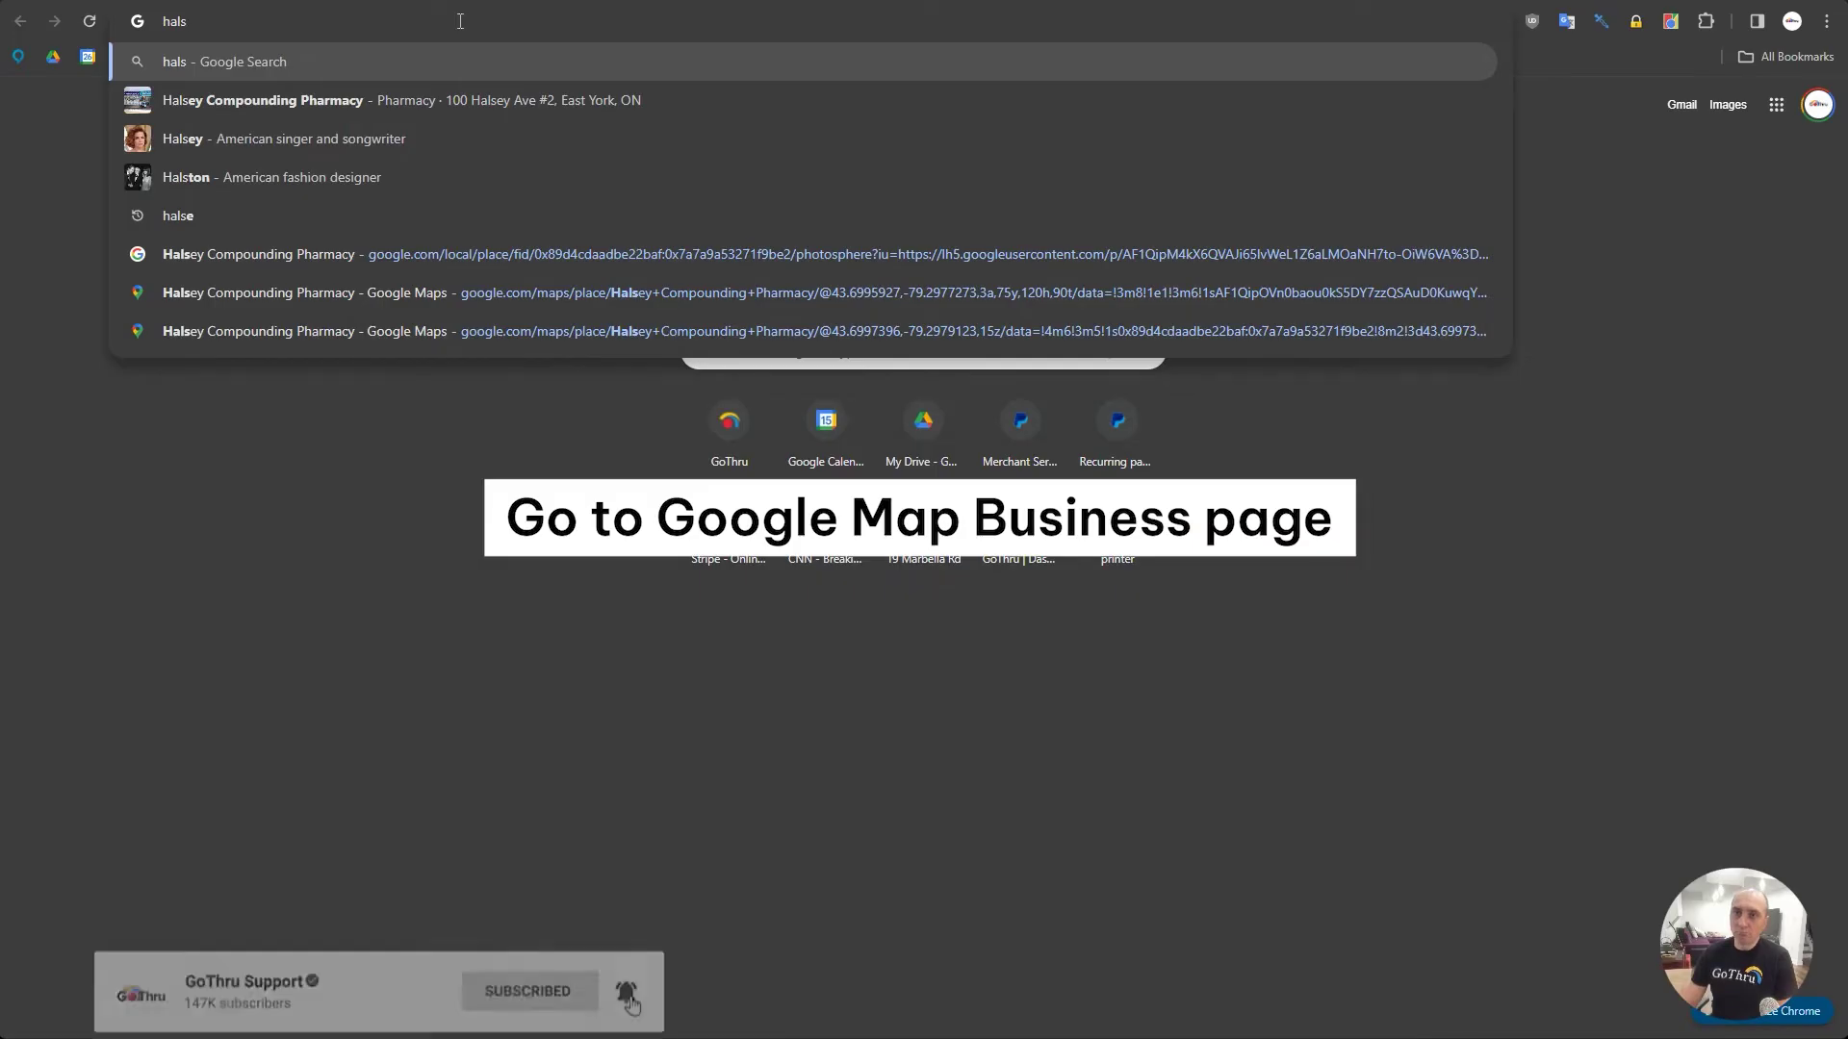
{"action": "key", "text": "Down"}
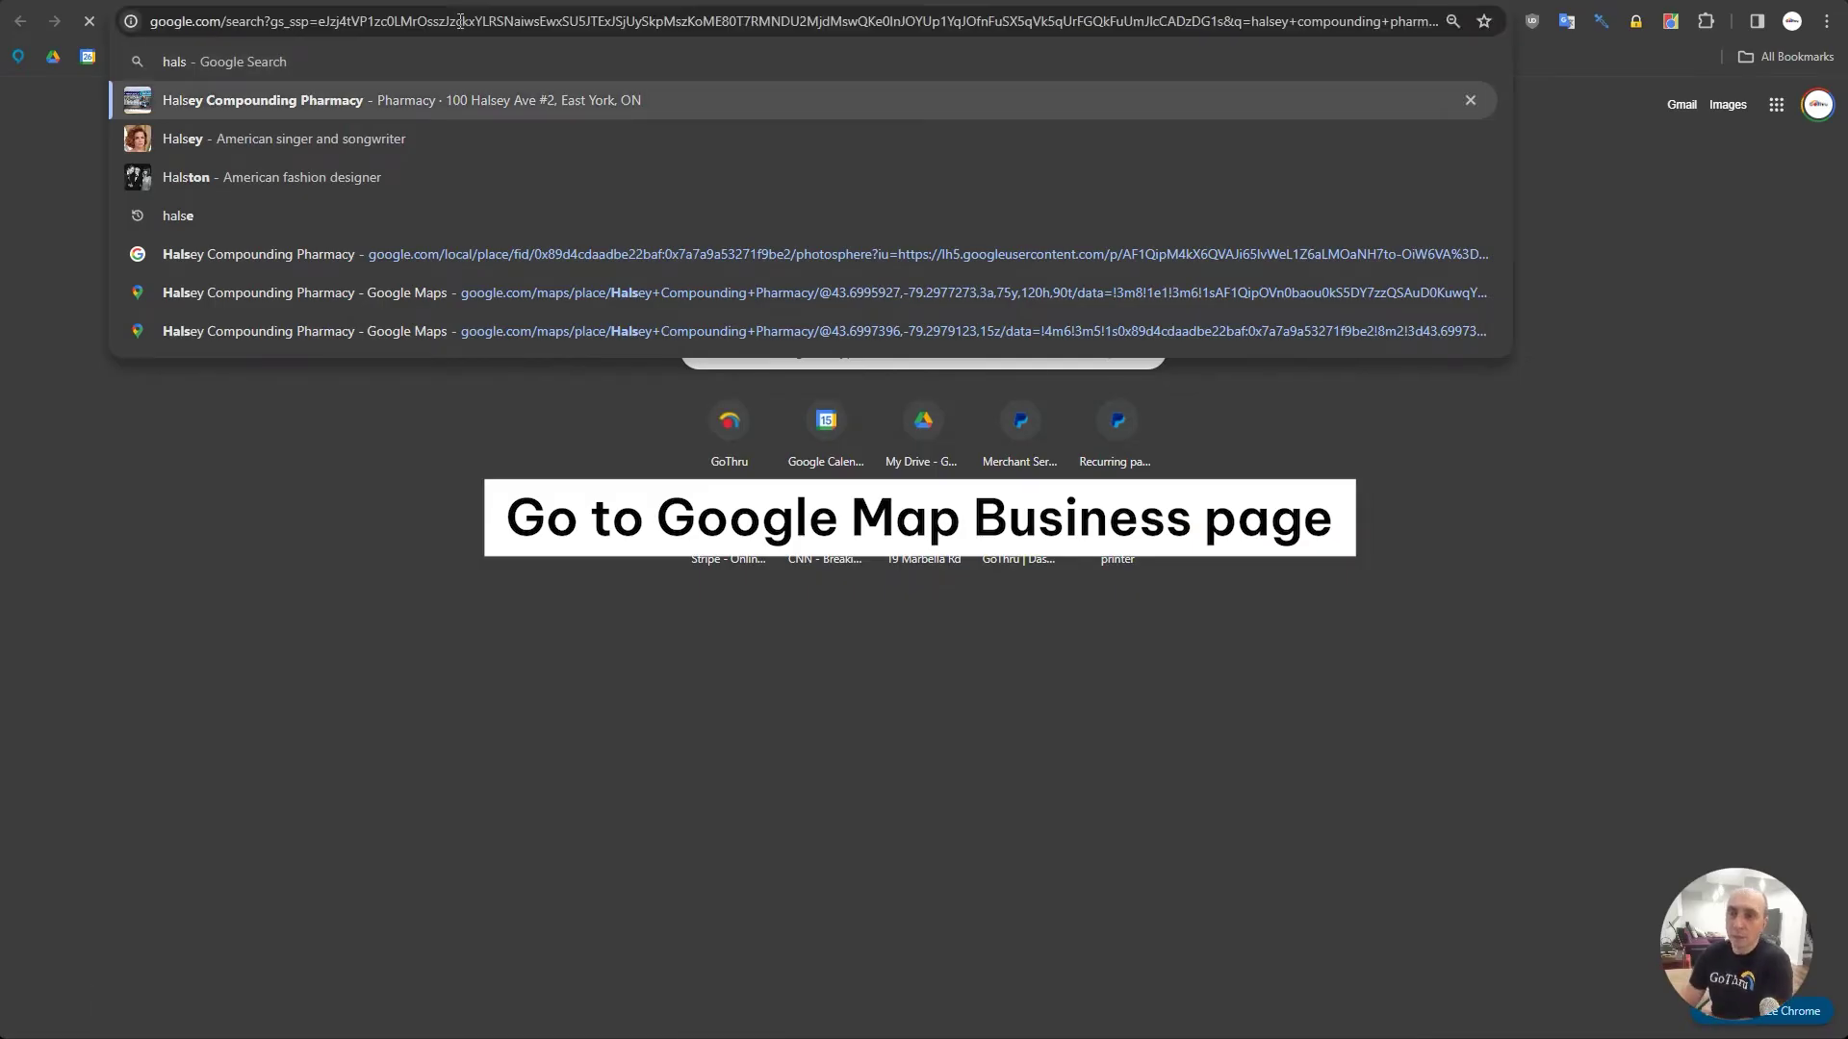
{"action": "key", "text": "Return"}
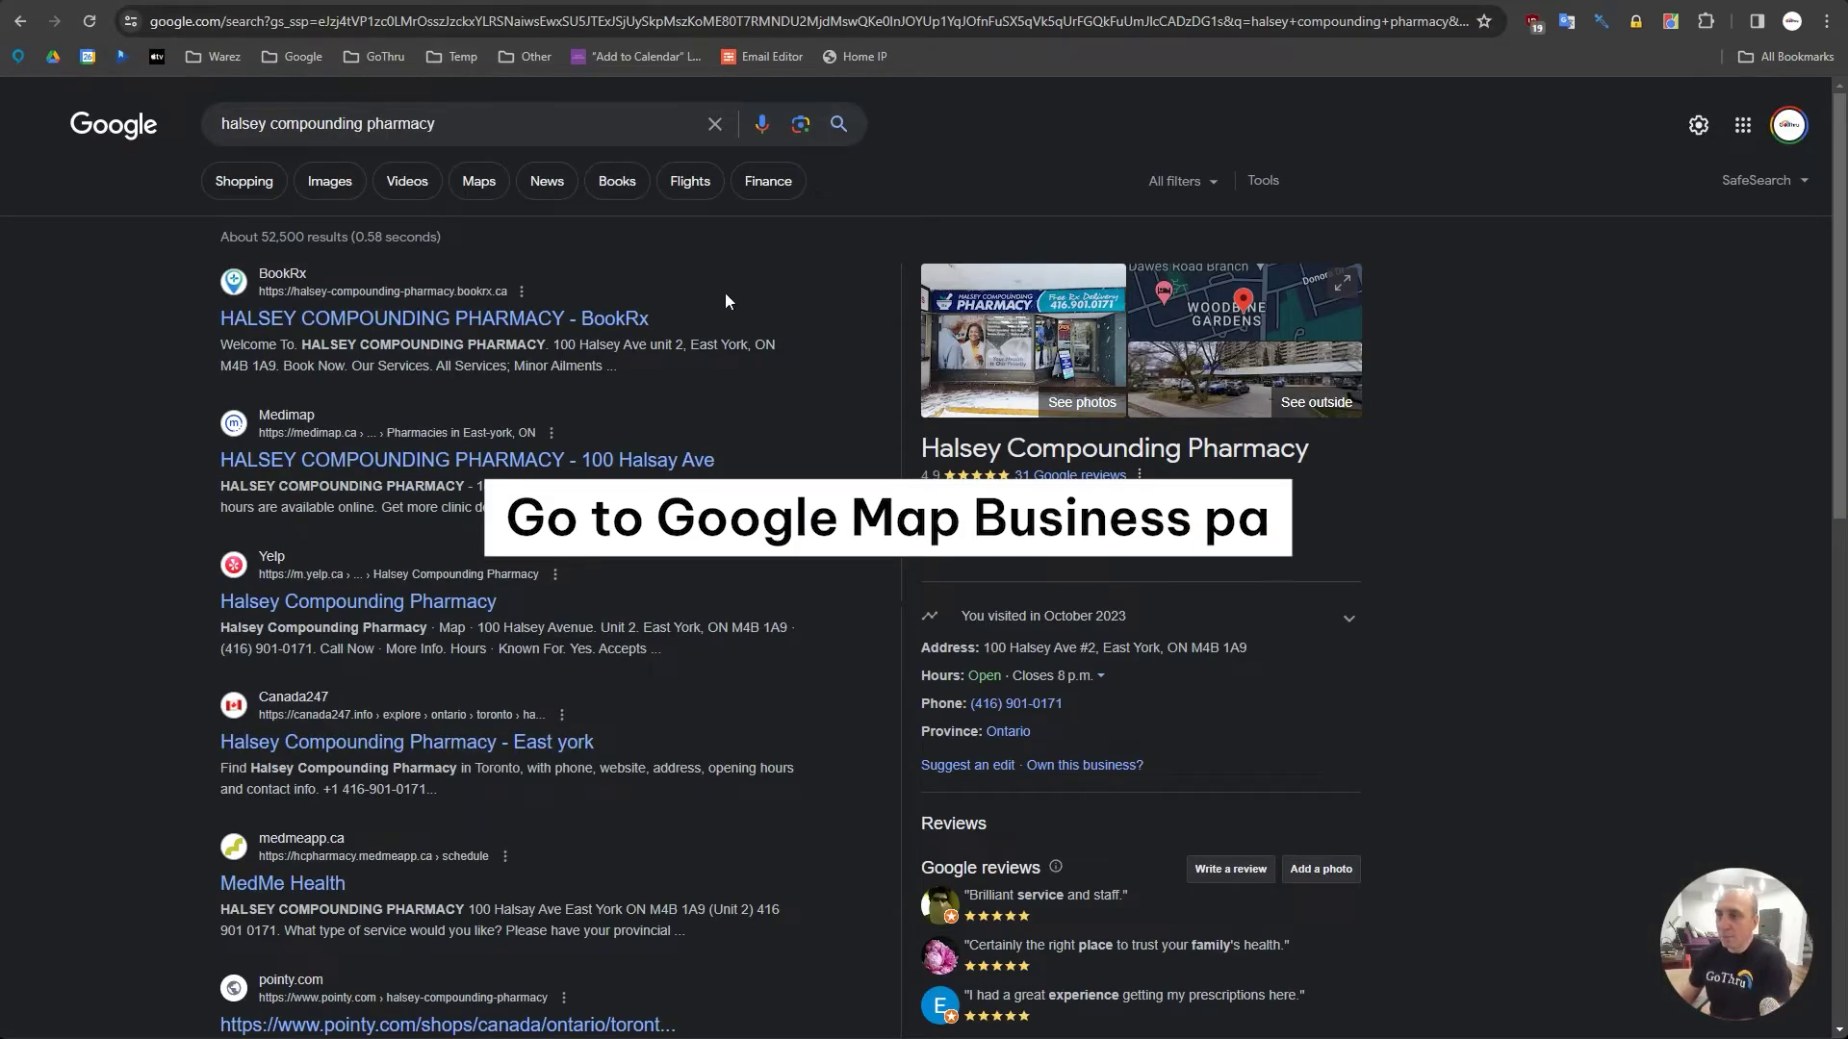
{"action": "left_click", "coordinate": [1295, 316]}
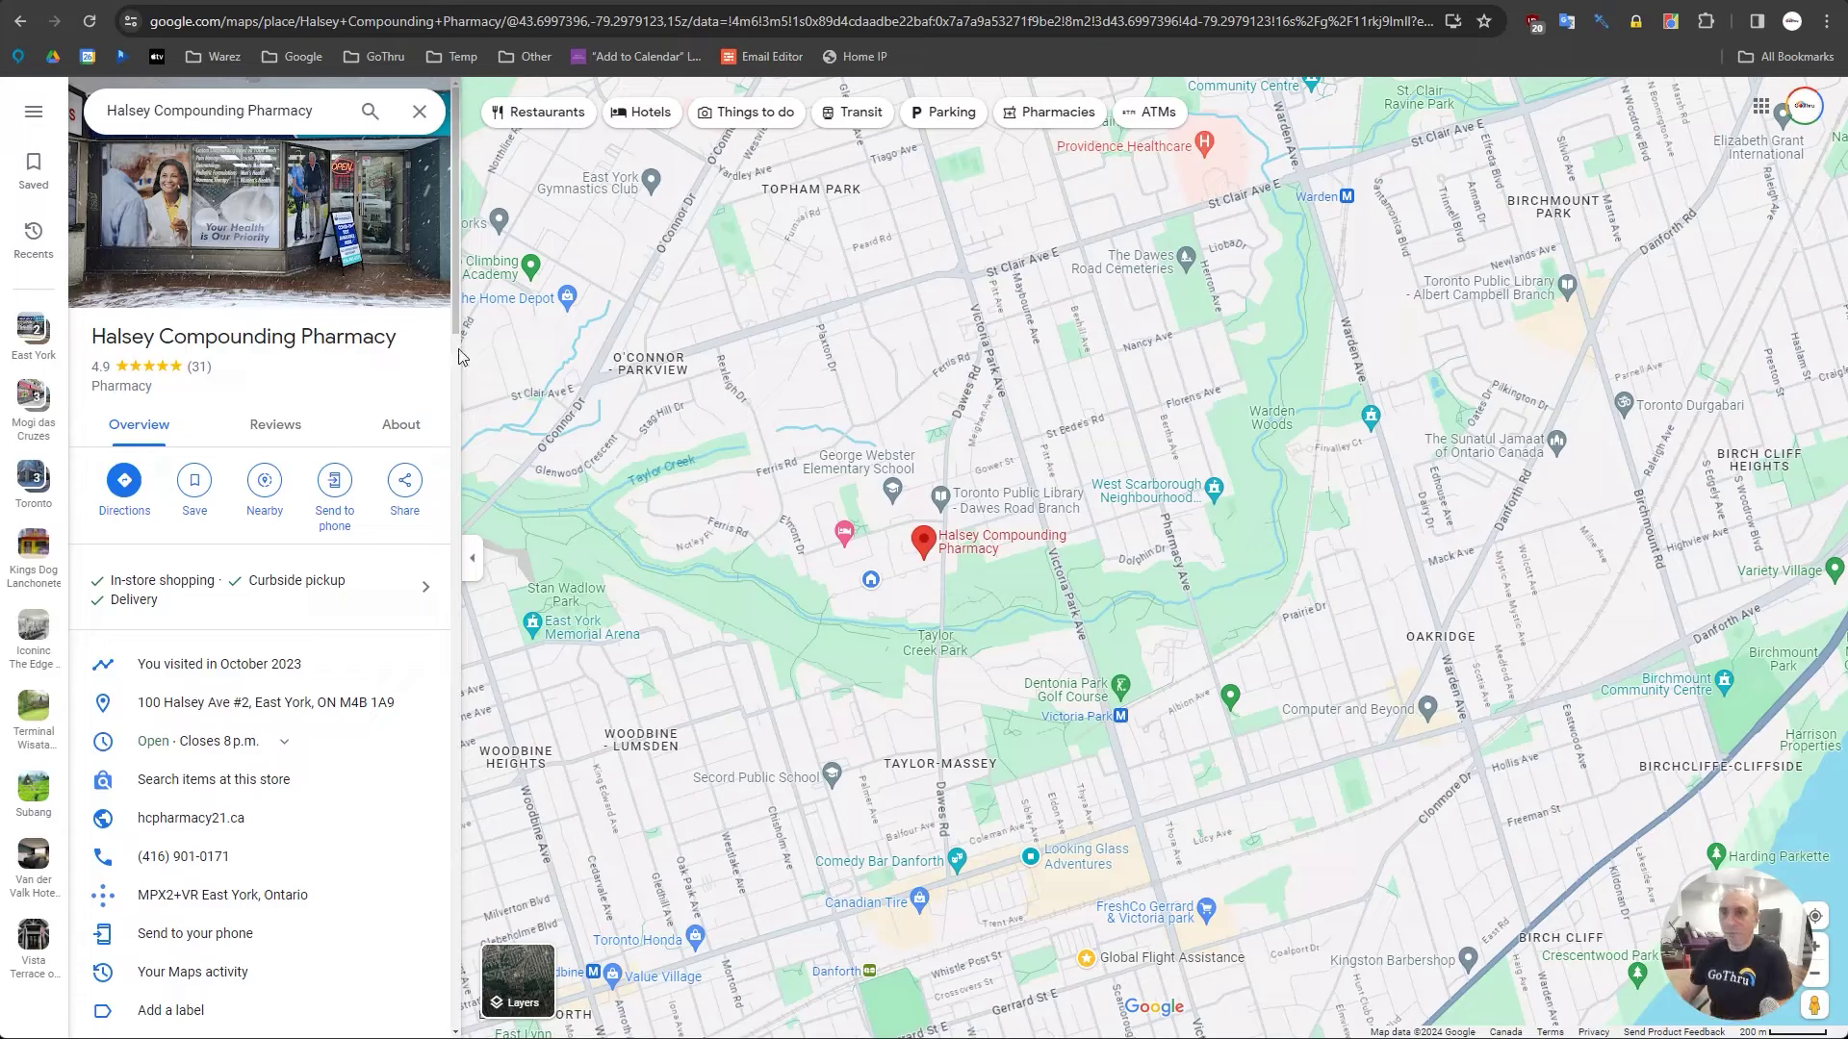
Step: Show the extension's PlaceID and CID for Halsey Compounding Pharmacy and highlight both values
{"action": "left_click", "coordinate": [1672, 22]}
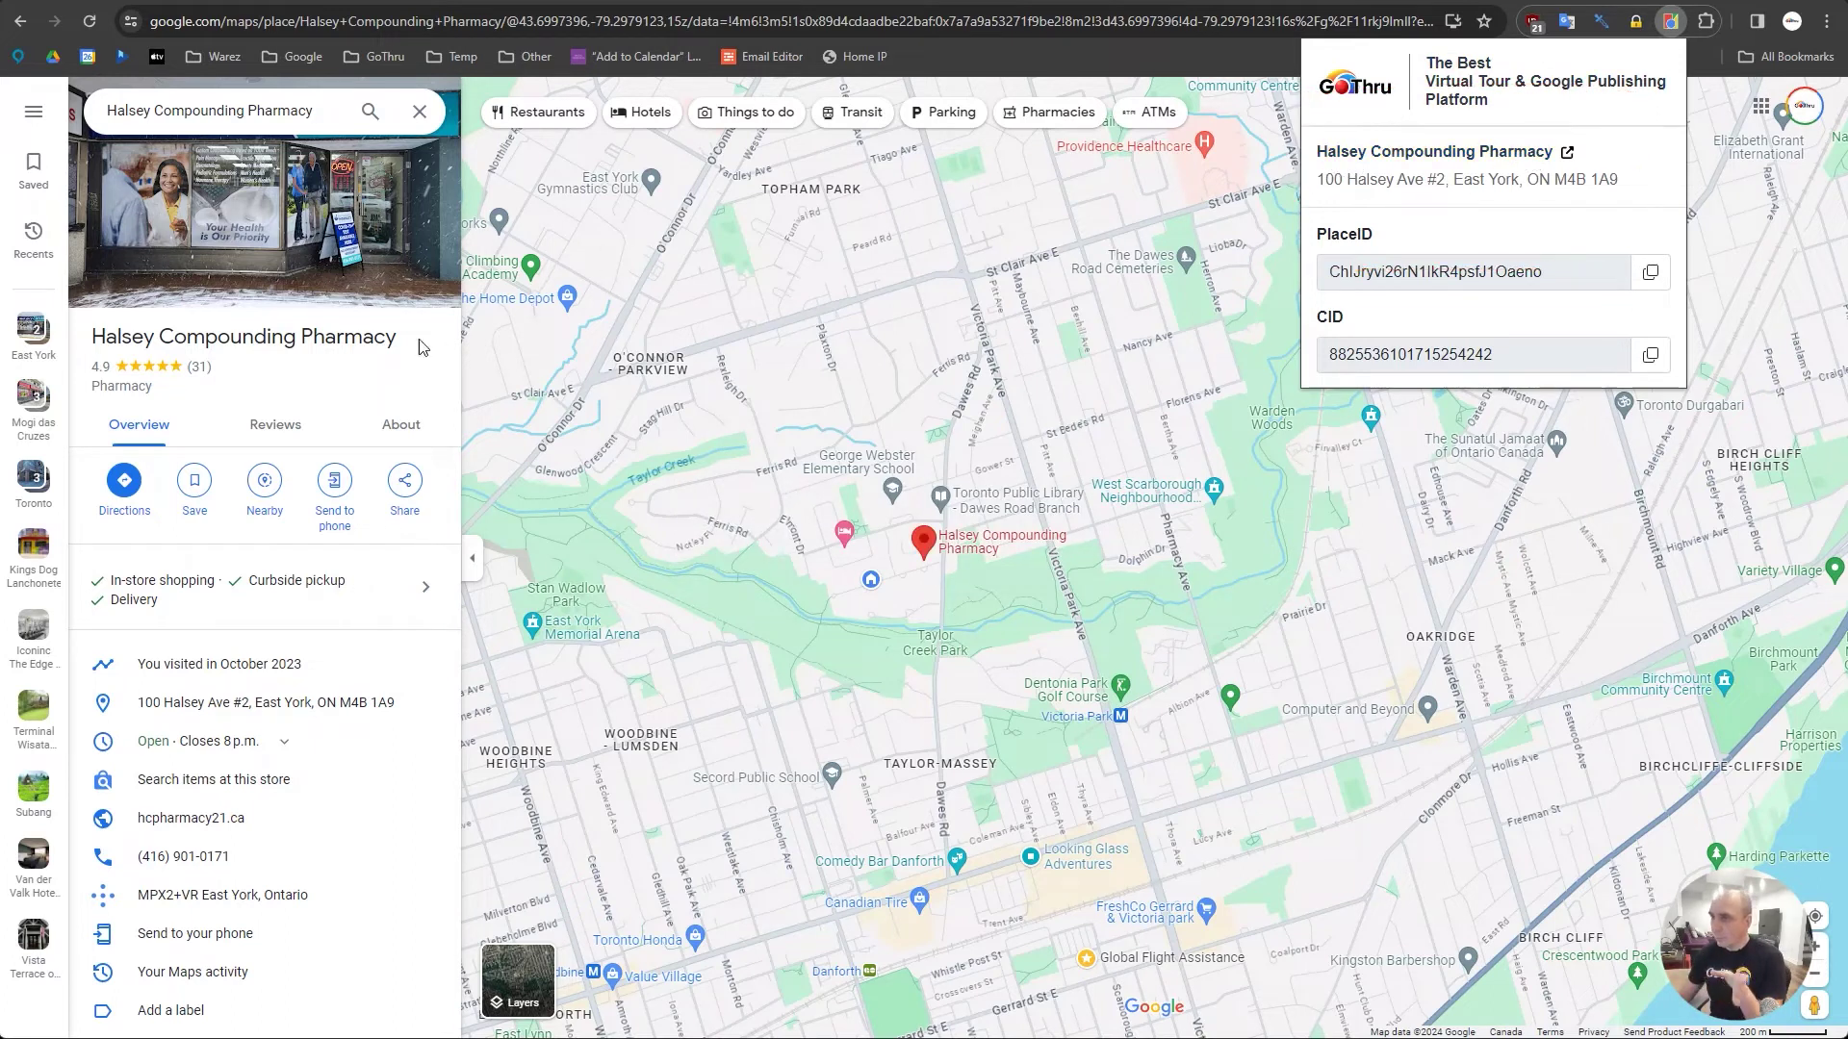
{"action": "left_click_drag", "start_coordinate": [1327, 272], "coordinate": [1573, 280]}
{"action": "left_click_drag", "start_coordinate": [1524, 359], "coordinate": [1317, 371]}
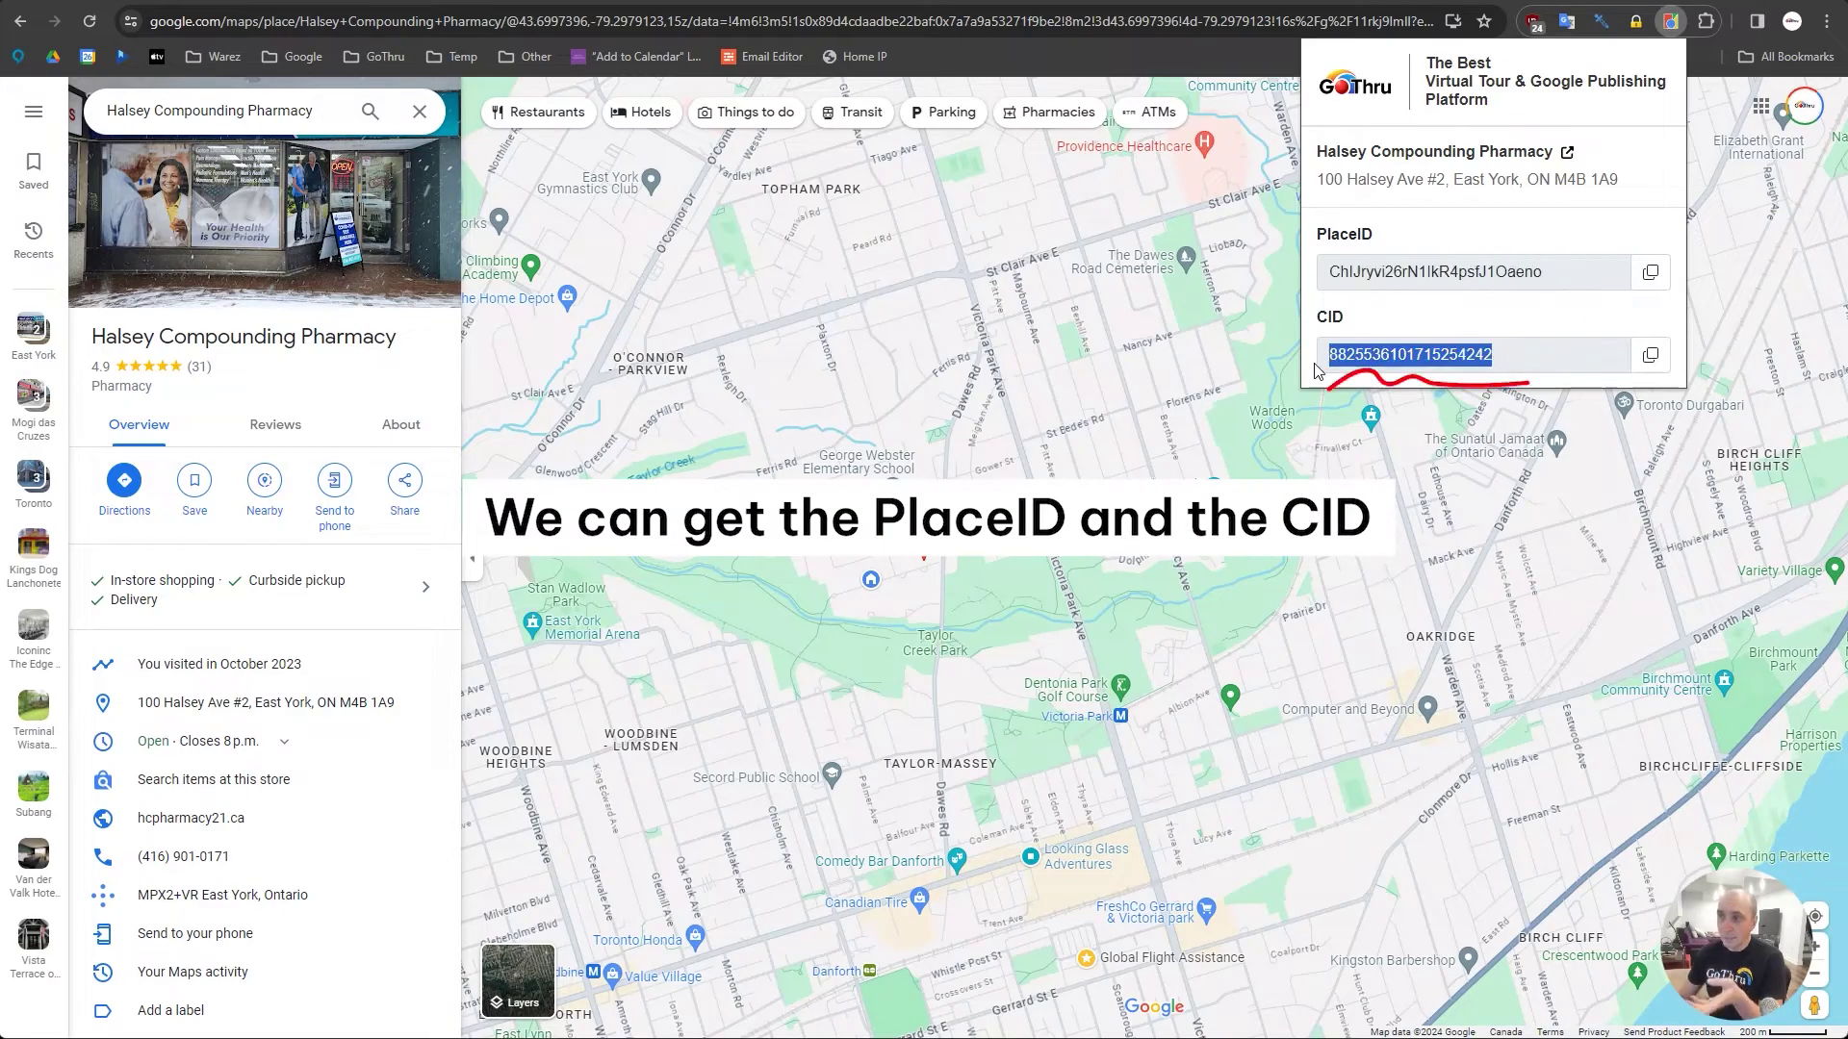
{"action": "left_click", "coordinate": [1477, 348]}
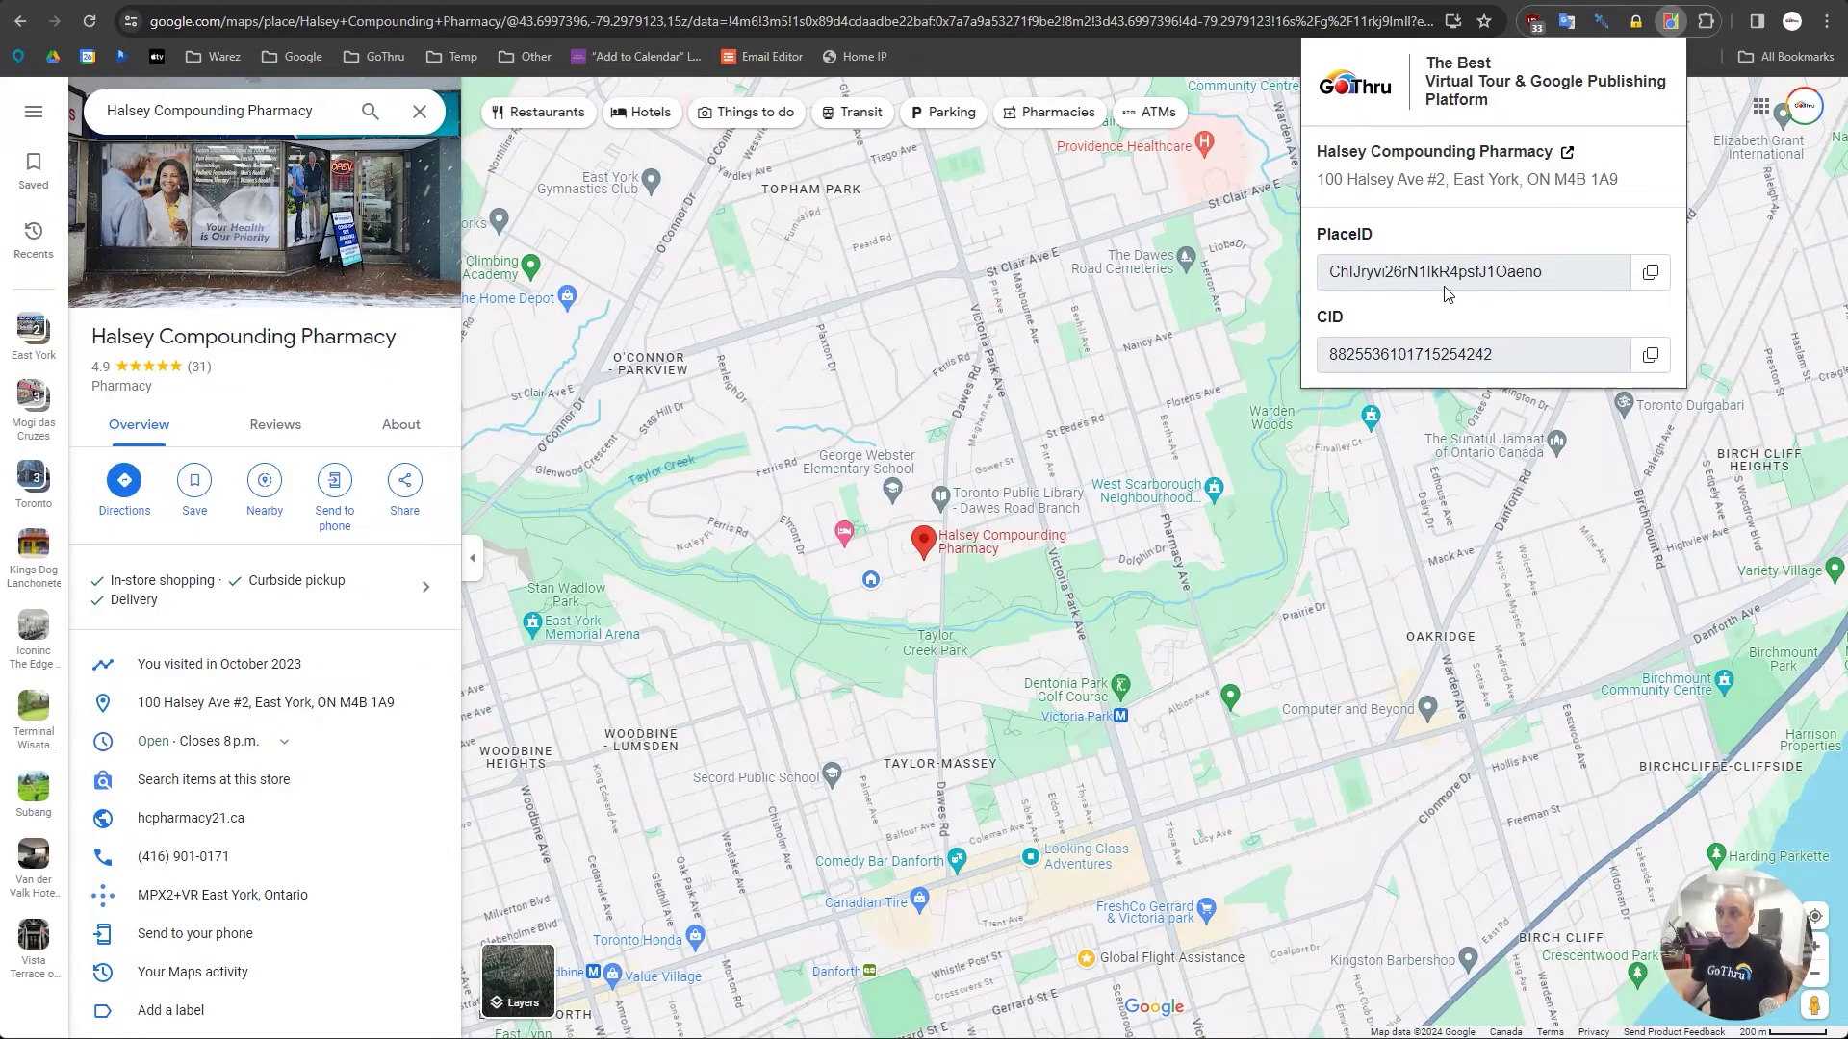
Step: Close the extension popup and open the pharmacy's Street View & 360° imagery from Photos & videos
{"action": "mouse_move", "coordinate": [630, 495]}
{"action": "left_mouse_down"}
{"action": "mouse_move", "coordinate": [655, 479]}
{"action": "mouse_move", "coordinate": [630, 521]}
{"action": "left_mouse_up"}
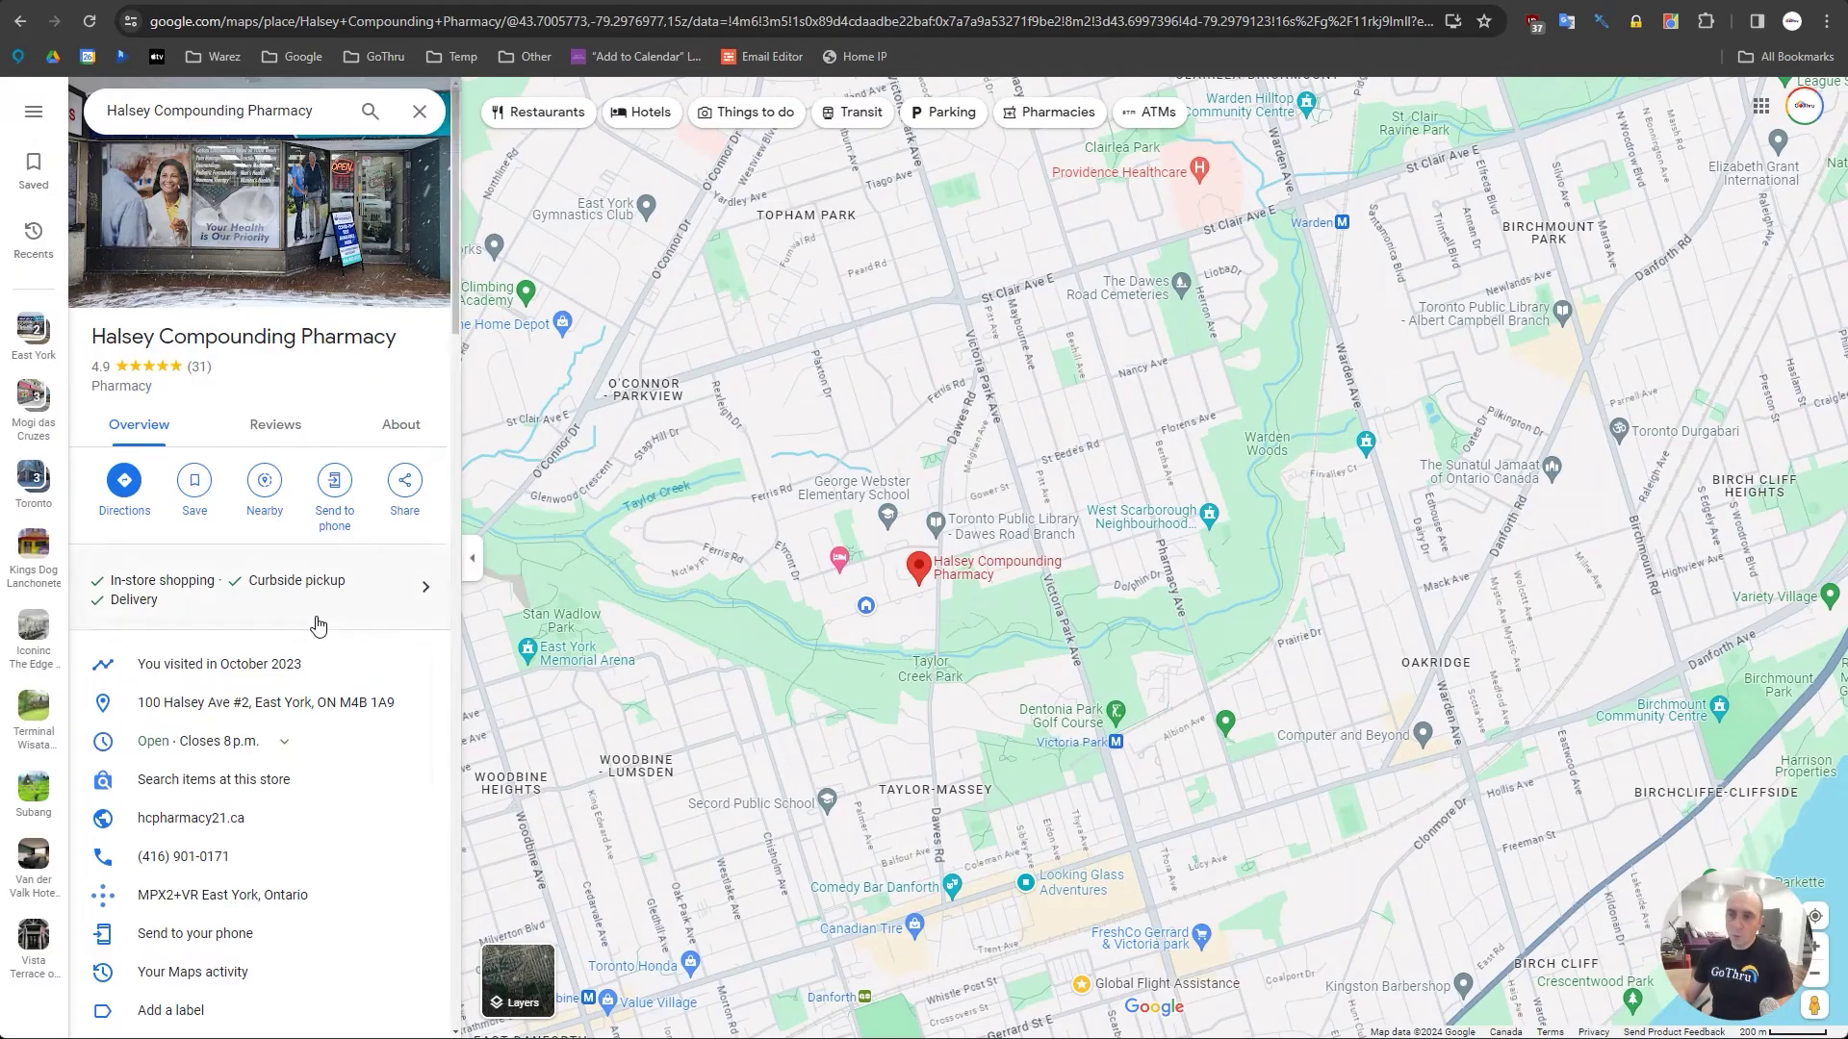
{"action": "scroll", "coordinate": [371, 640], "scroll_direction": "down", "scroll_amount": 6}
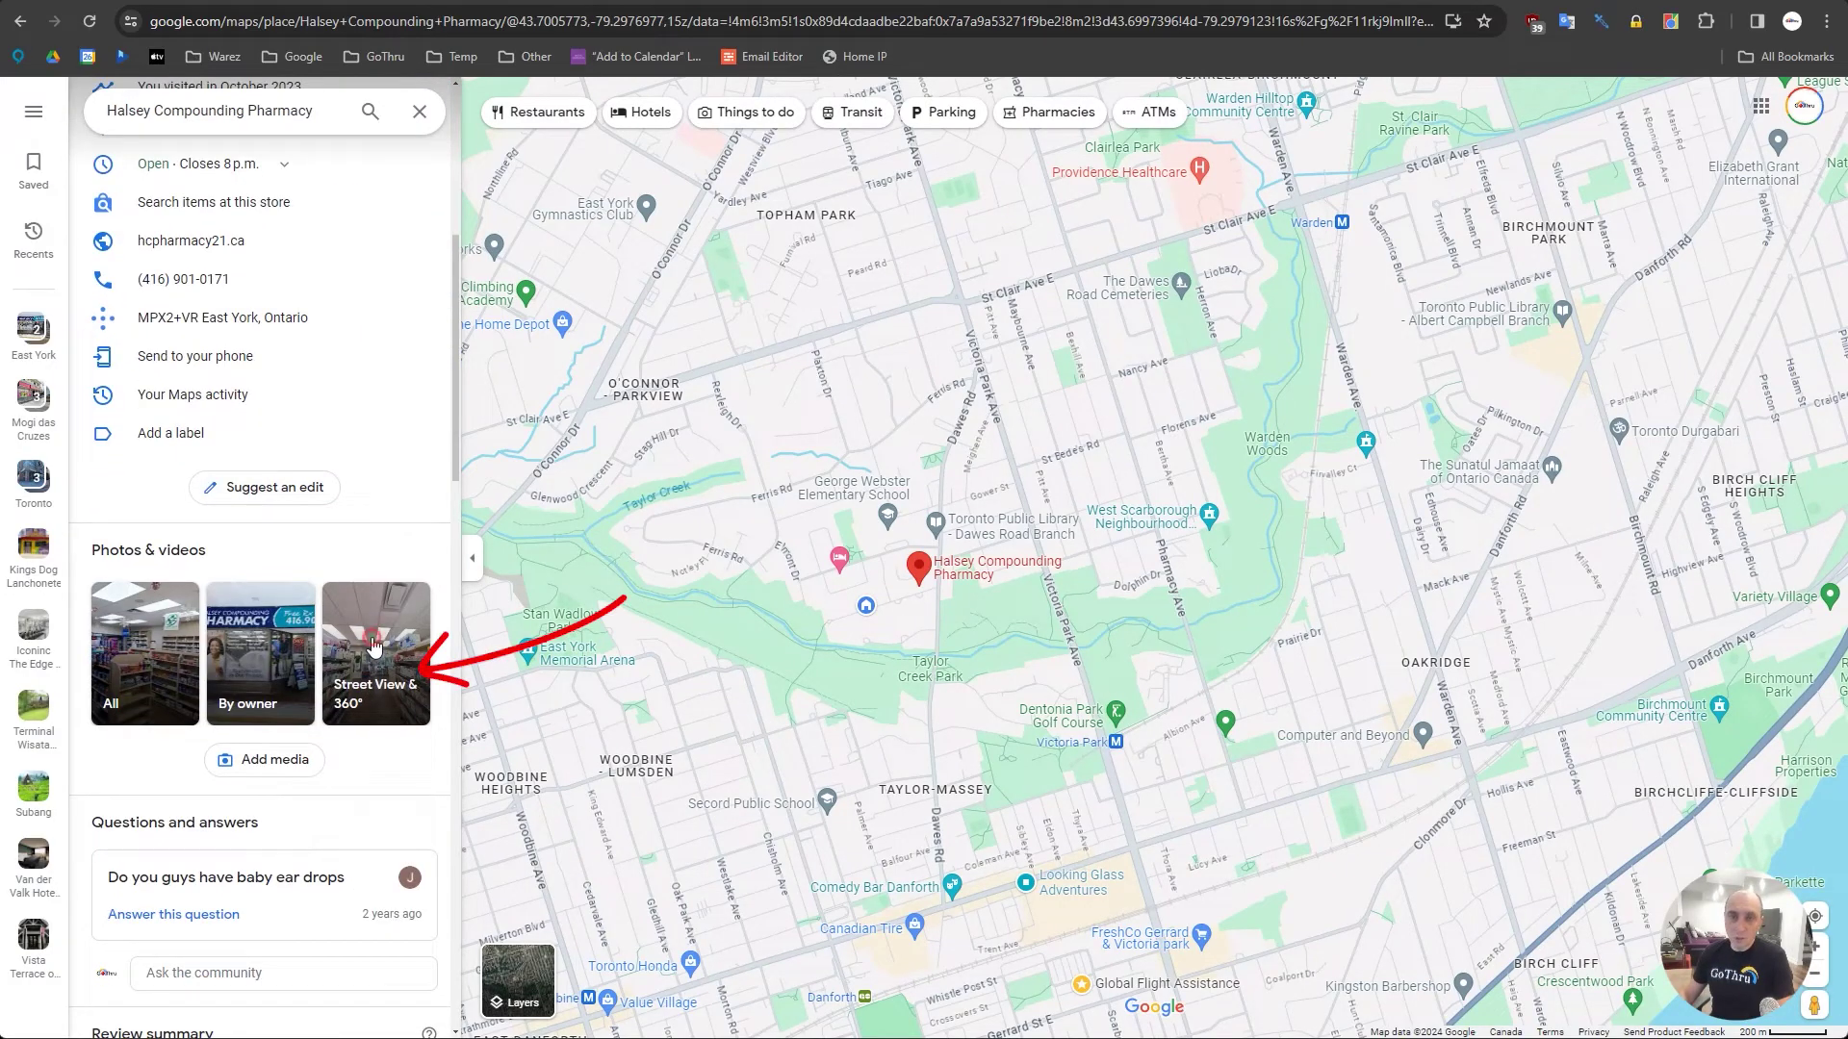
{"action": "left_click", "coordinate": [375, 645]}
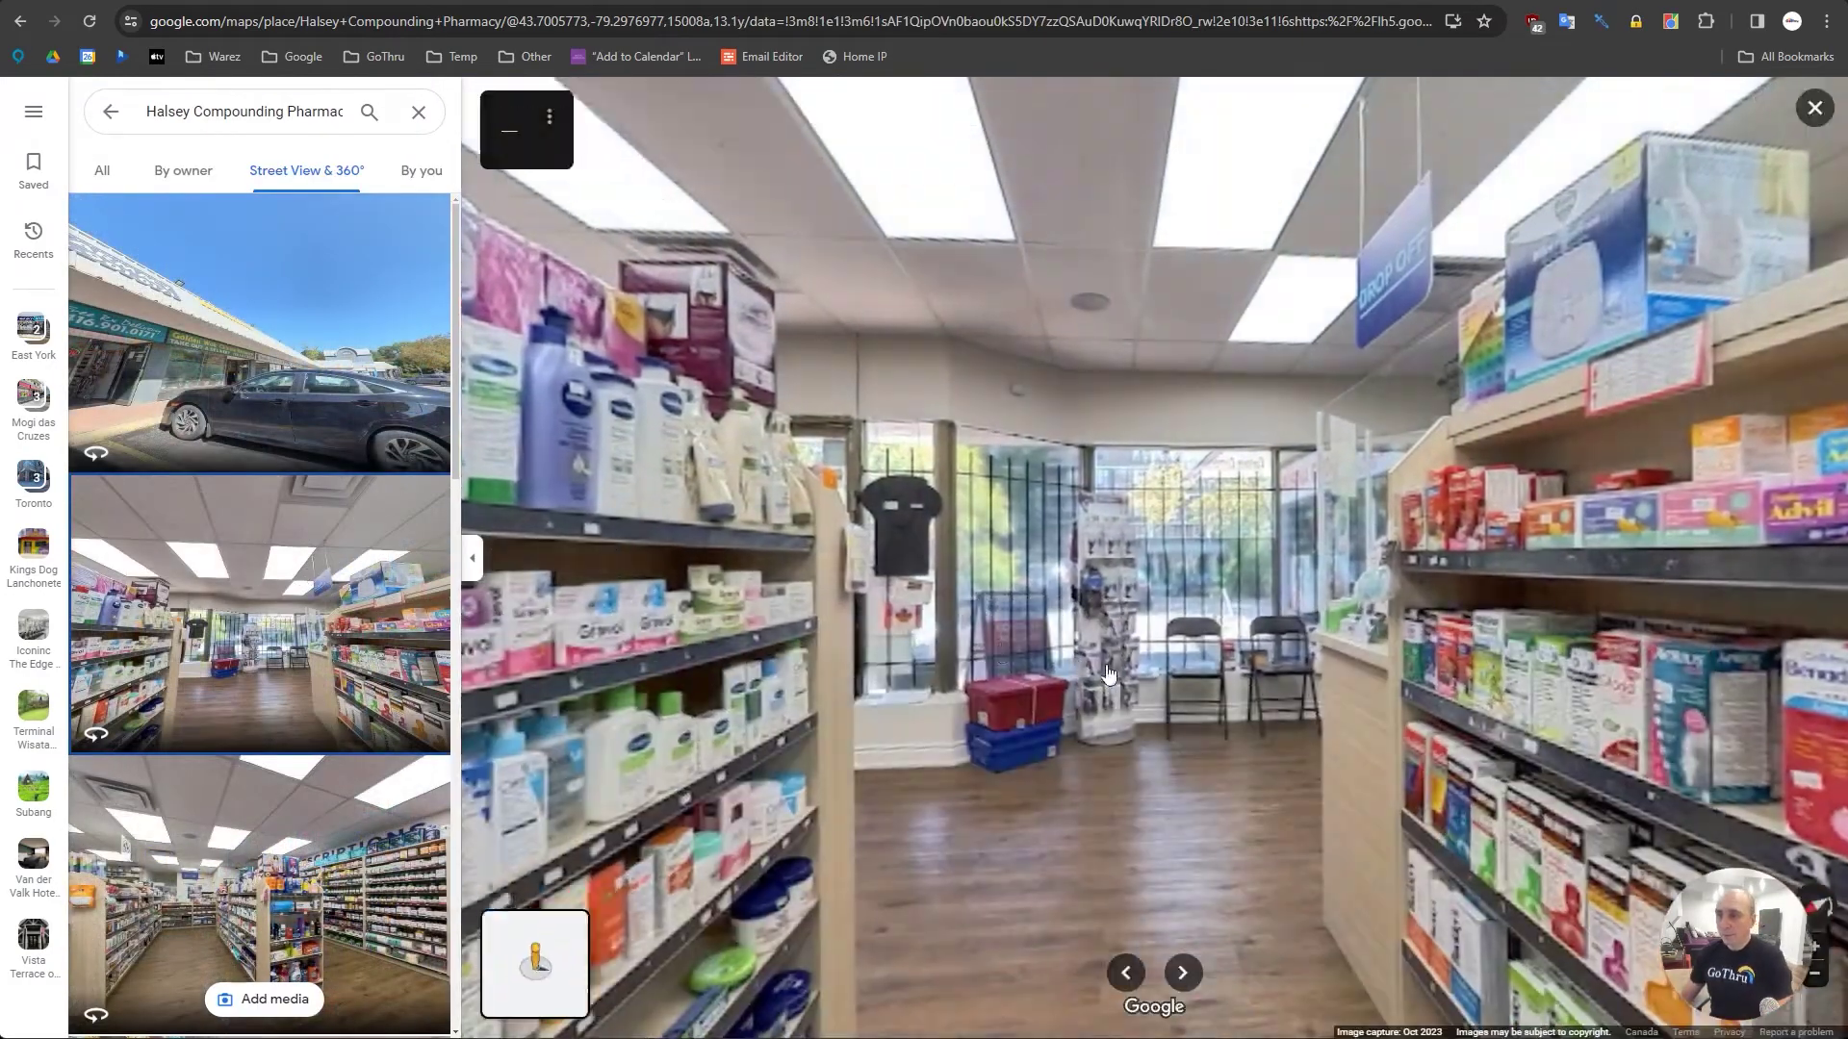
Step: Walk from the pharmacy interior out the door to face the Halsey Pharmacy storefront
{"action": "left_click_drag", "start_coordinate": [1109, 673], "coordinate": [933, 652]}
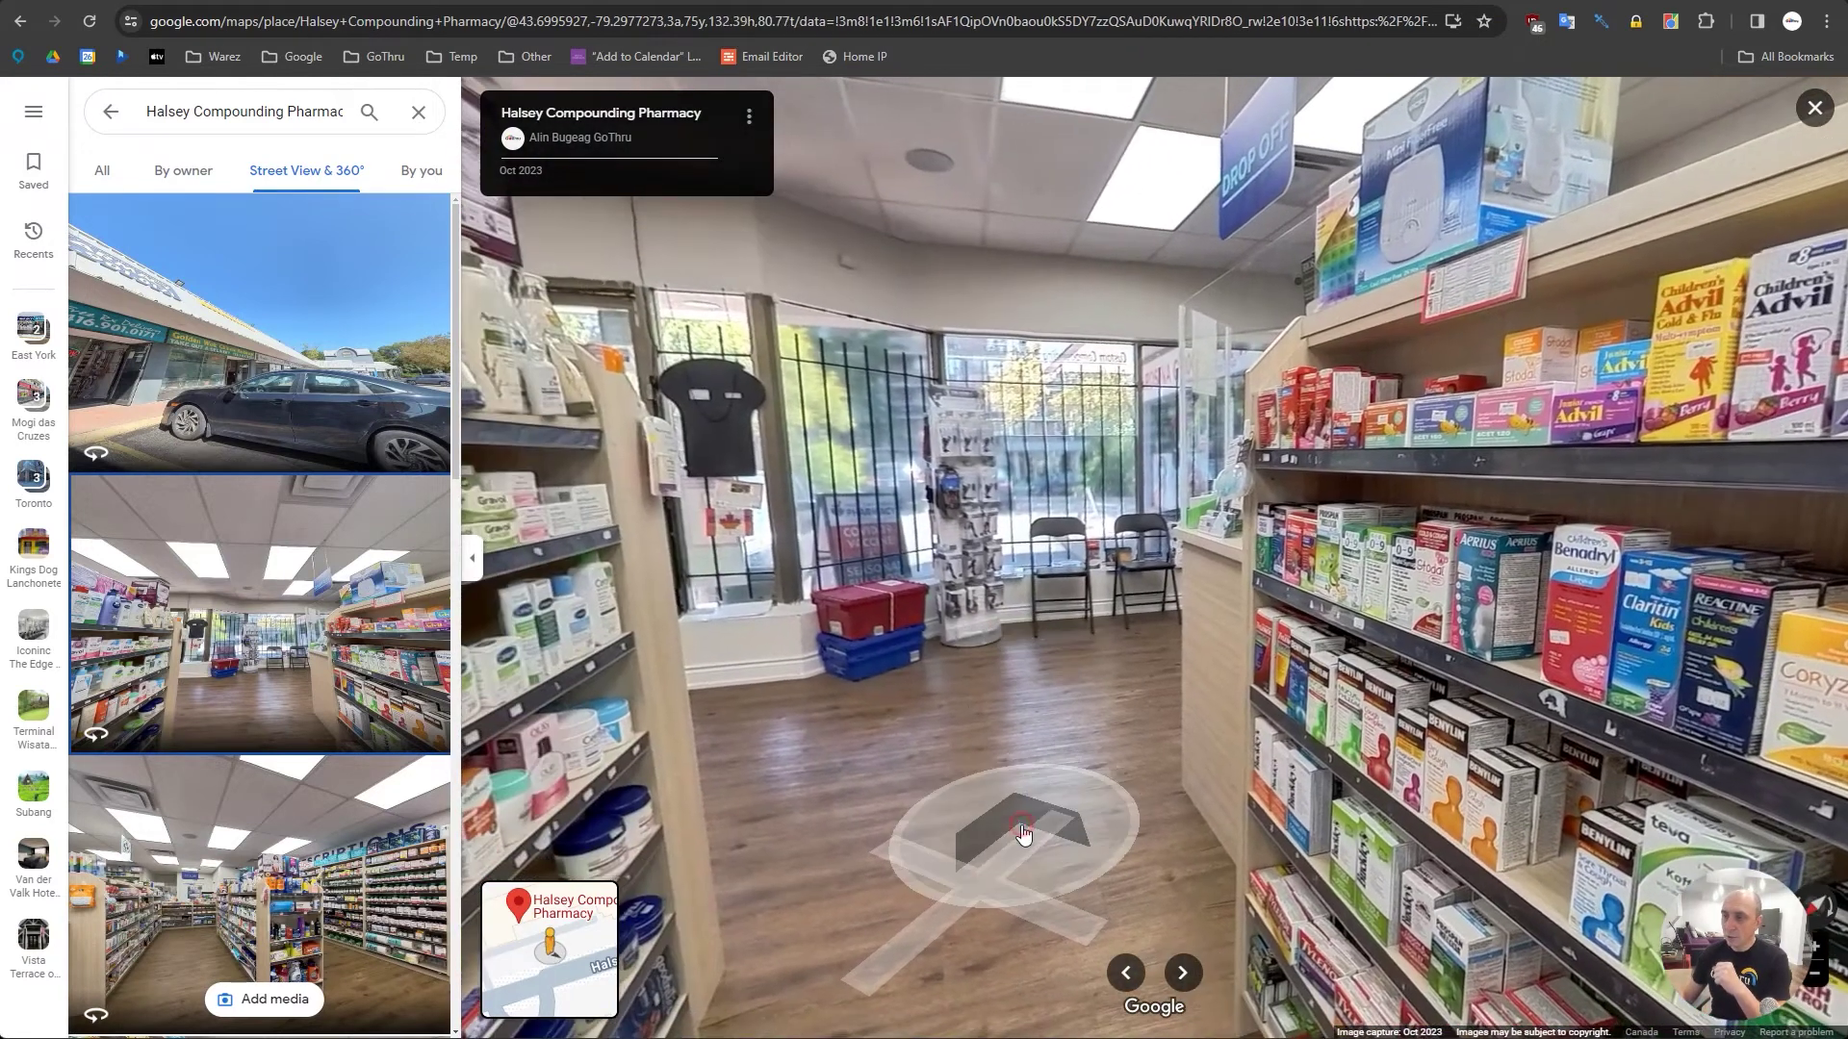
{"action": "left_click", "coordinate": [1021, 842]}
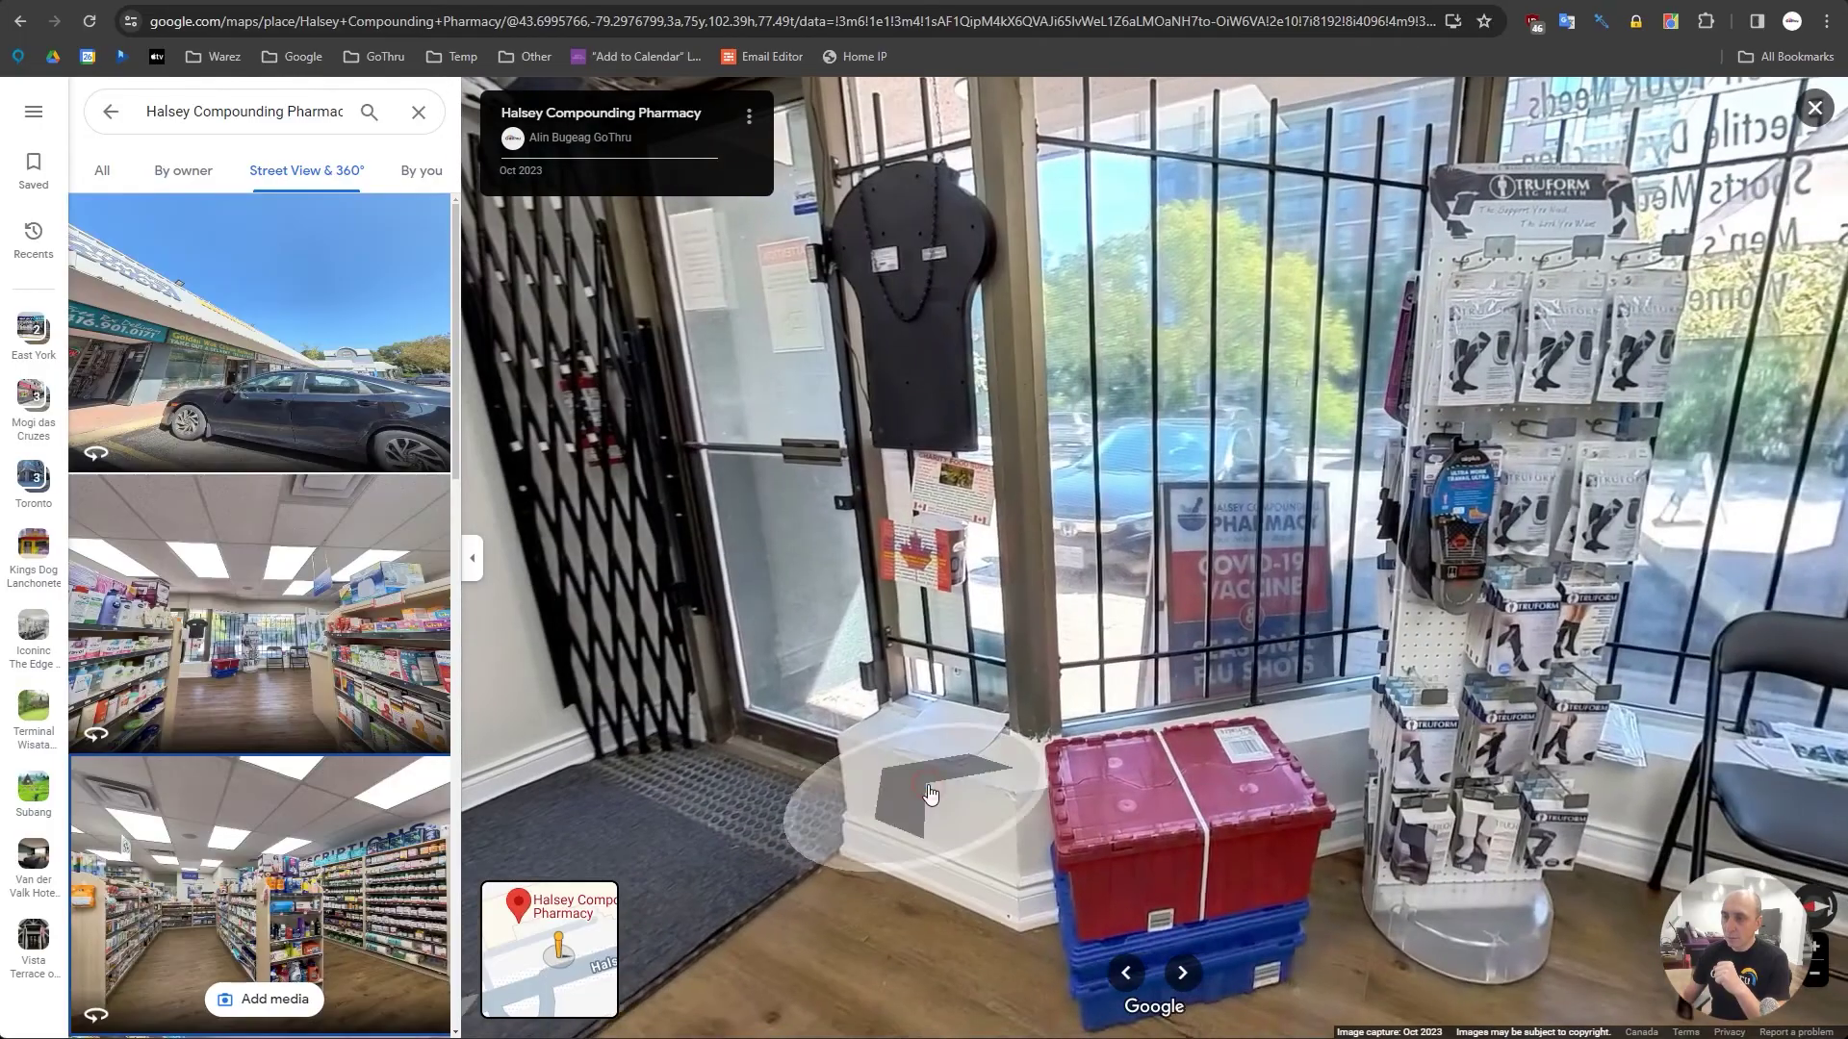
{"action": "left_click", "coordinate": [949, 784]}
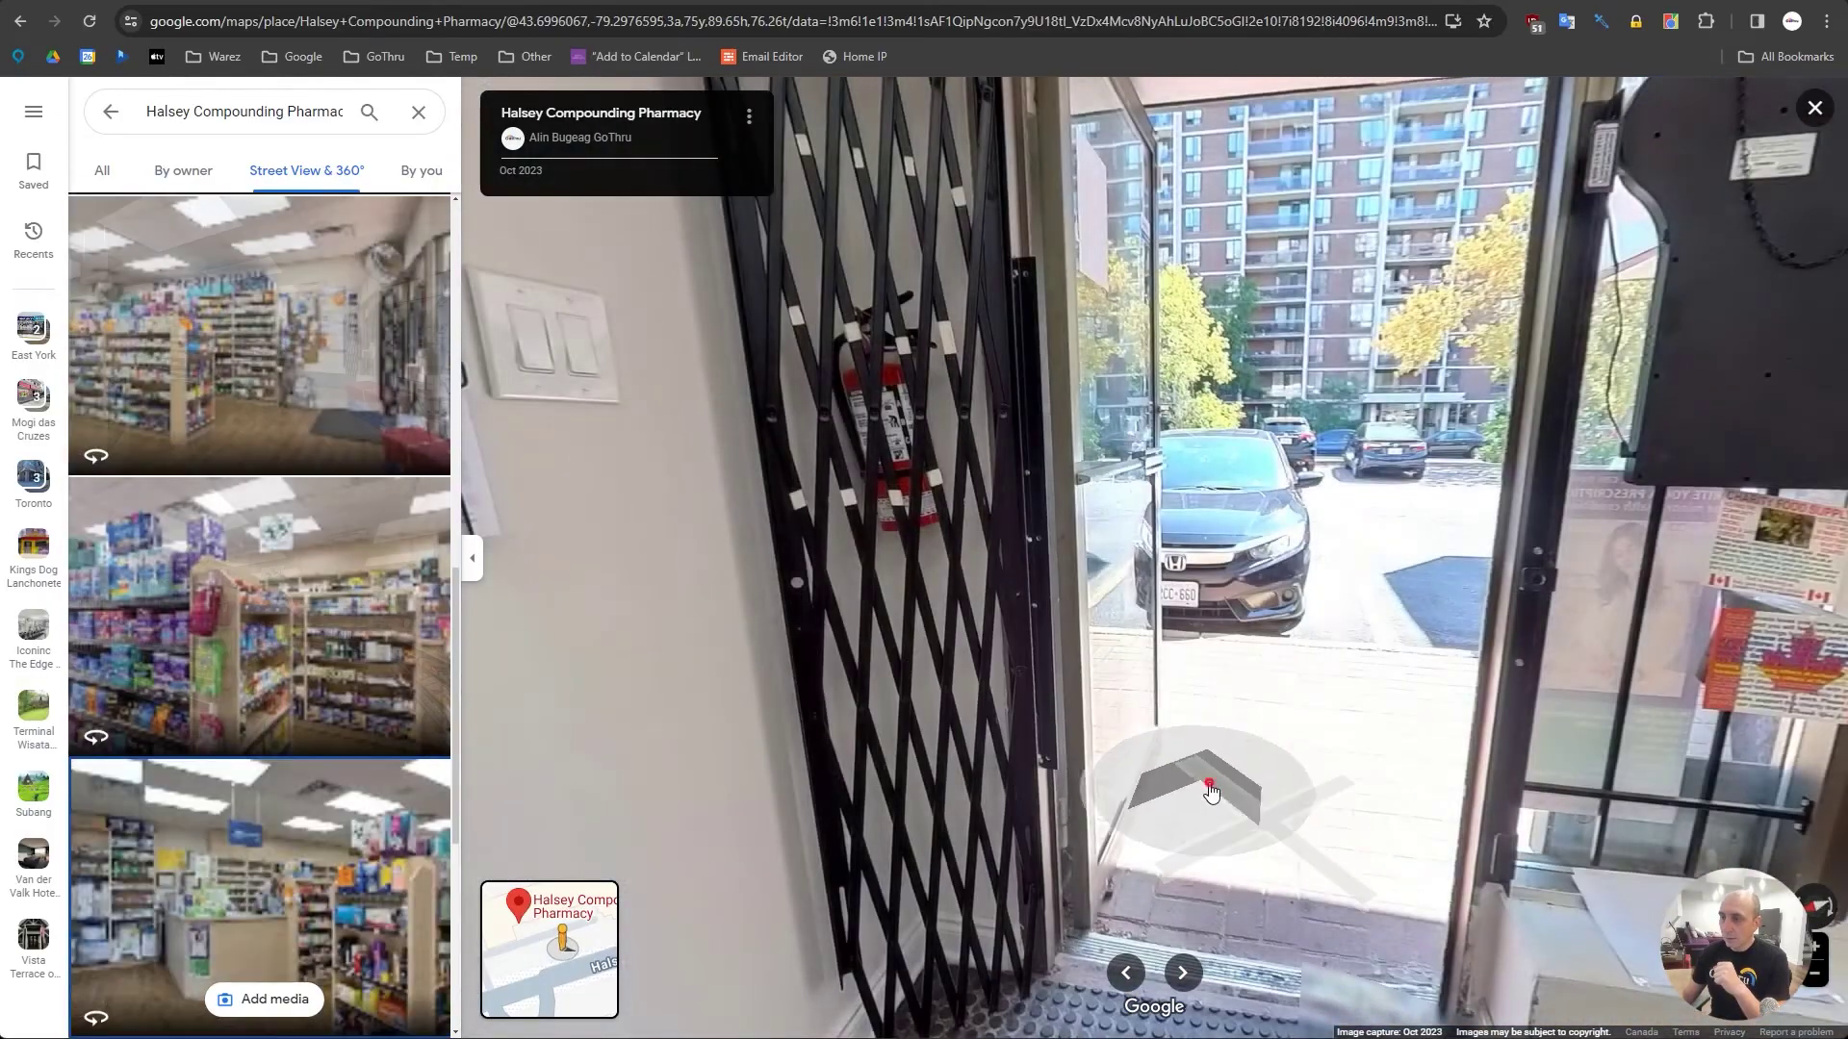
{"action": "left_click", "coordinate": [1211, 793]}
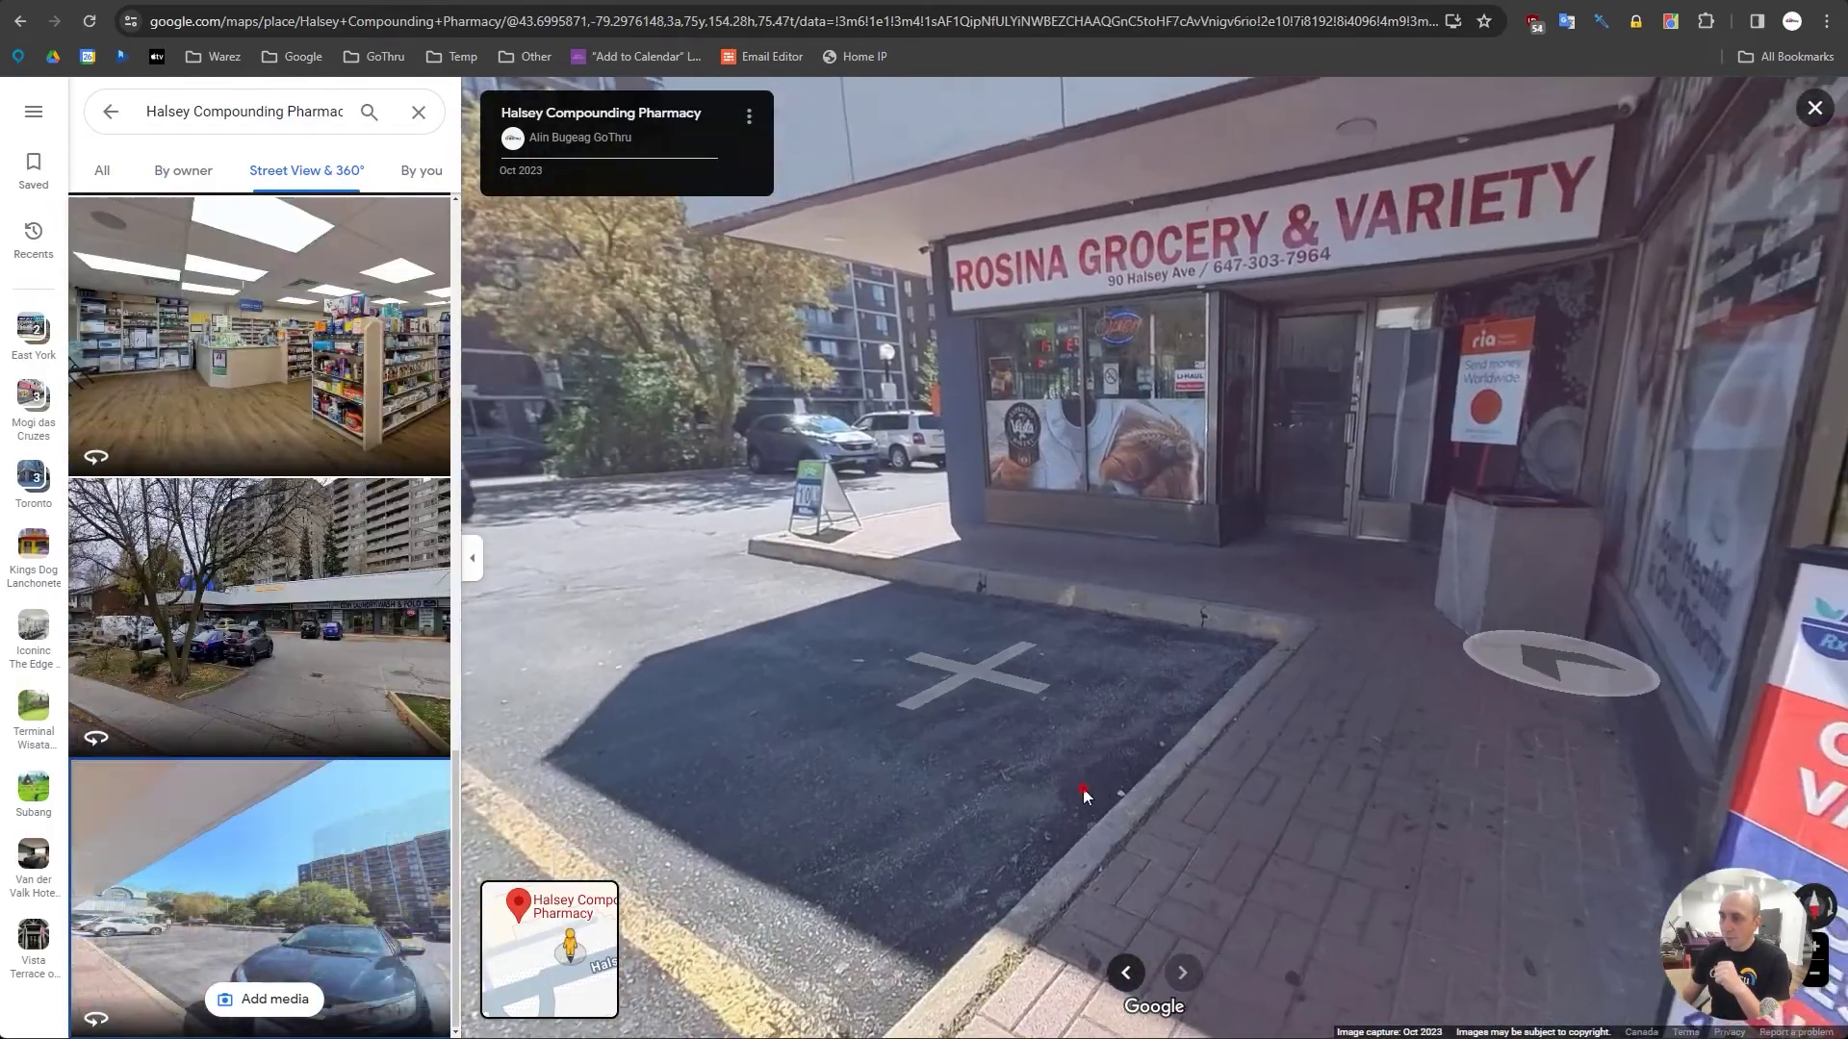
{"action": "left_click", "coordinate": [1084, 795]}
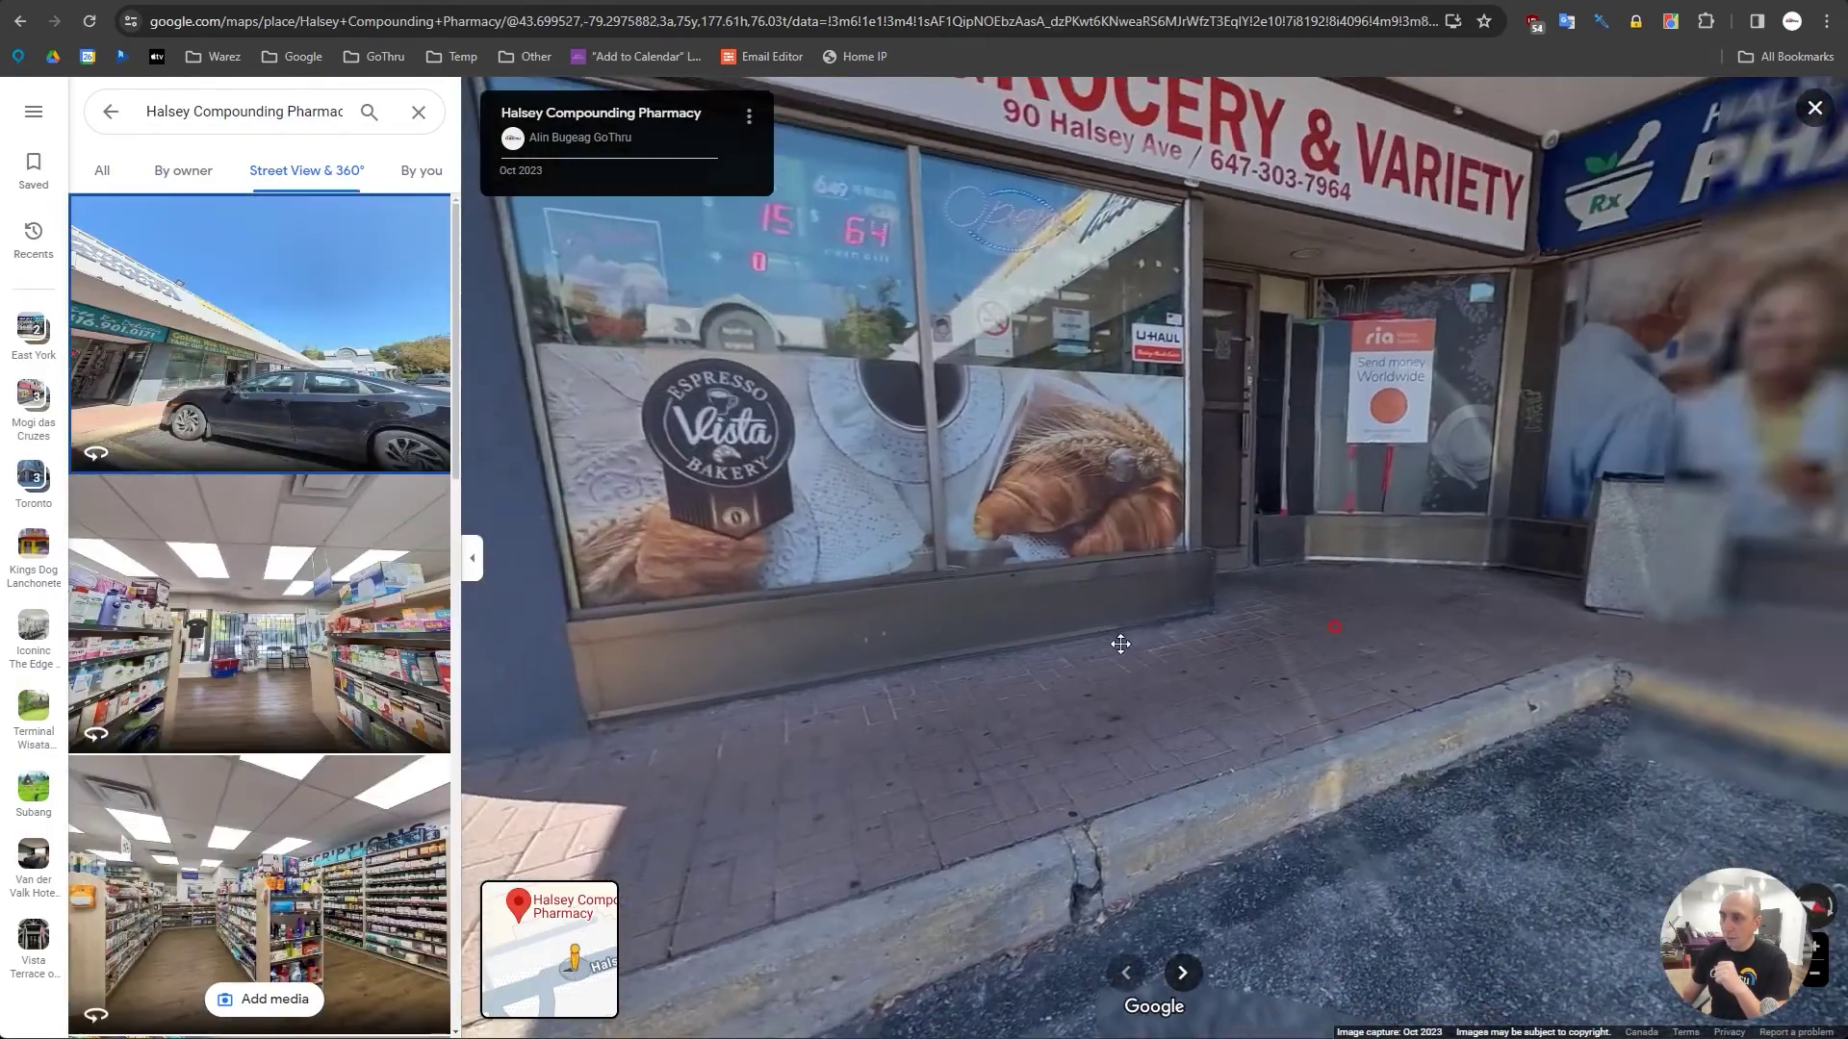
{"action": "left_click_drag", "start_coordinate": [1198, 603], "coordinate": [1053, 620]}
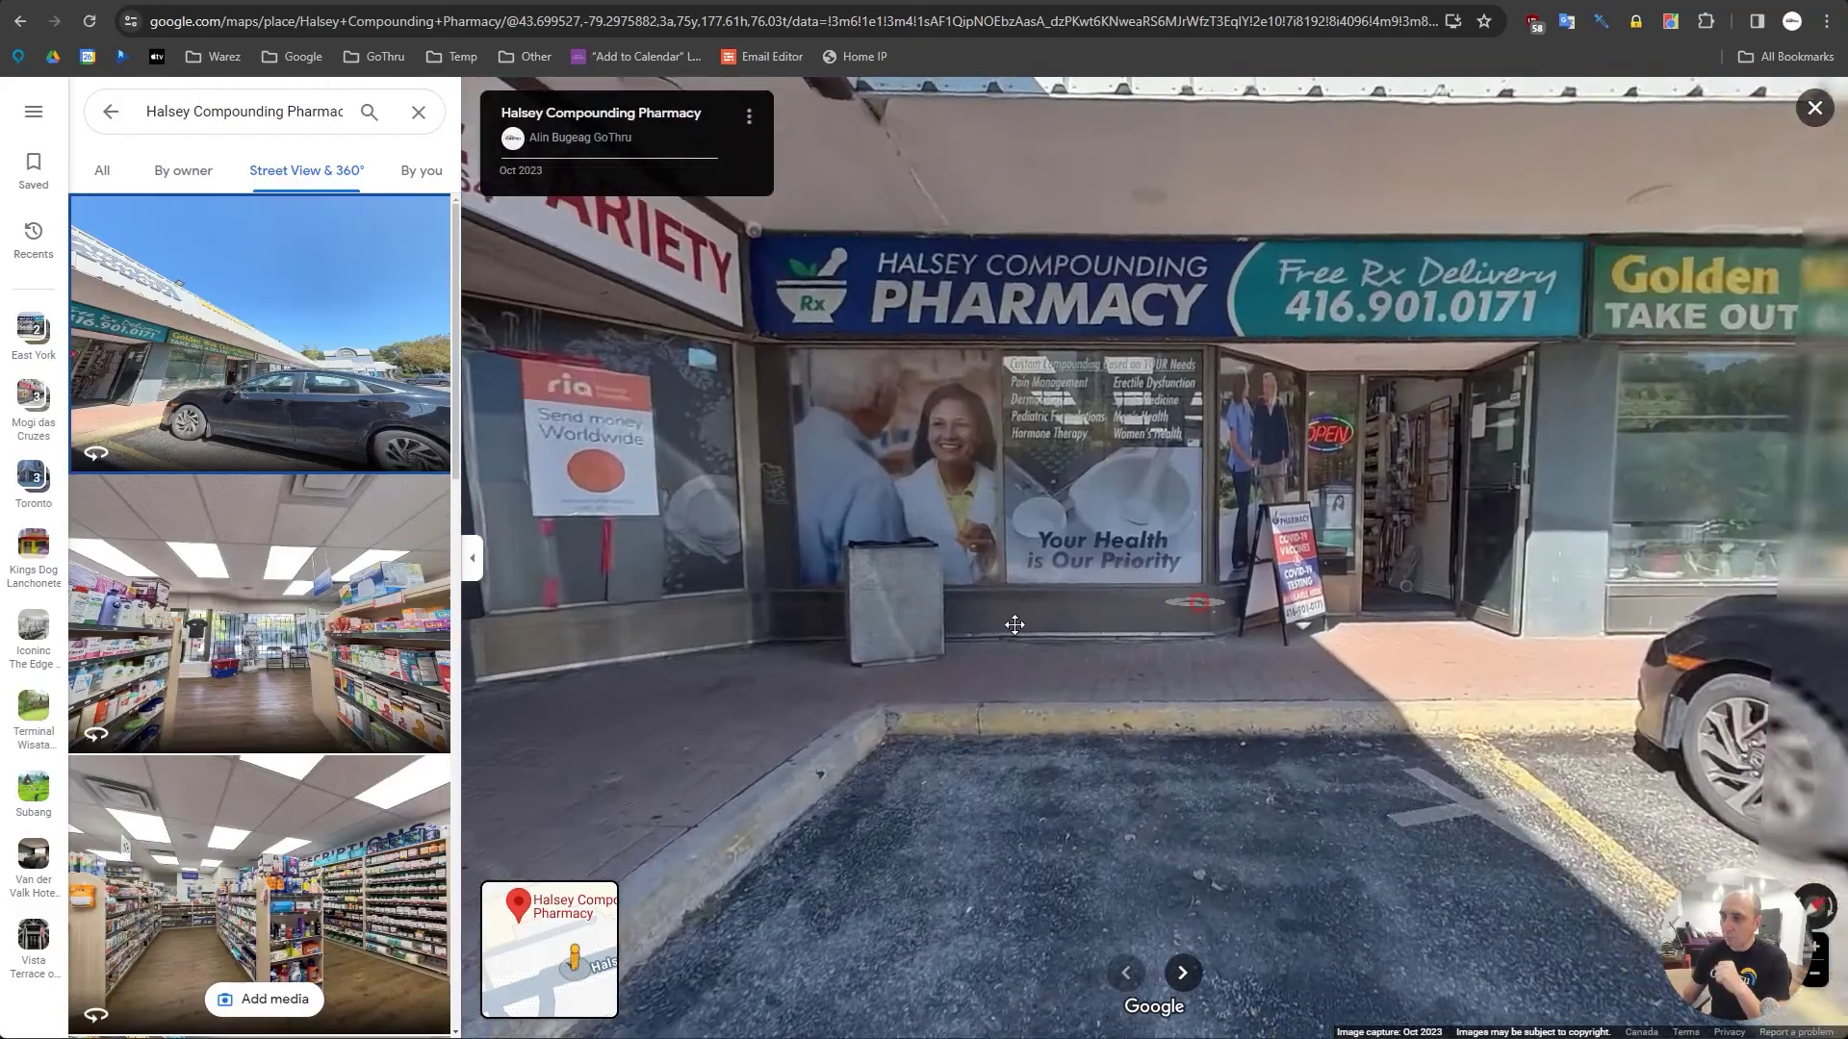
{"action": "left_click", "coordinate": [1053, 621]}
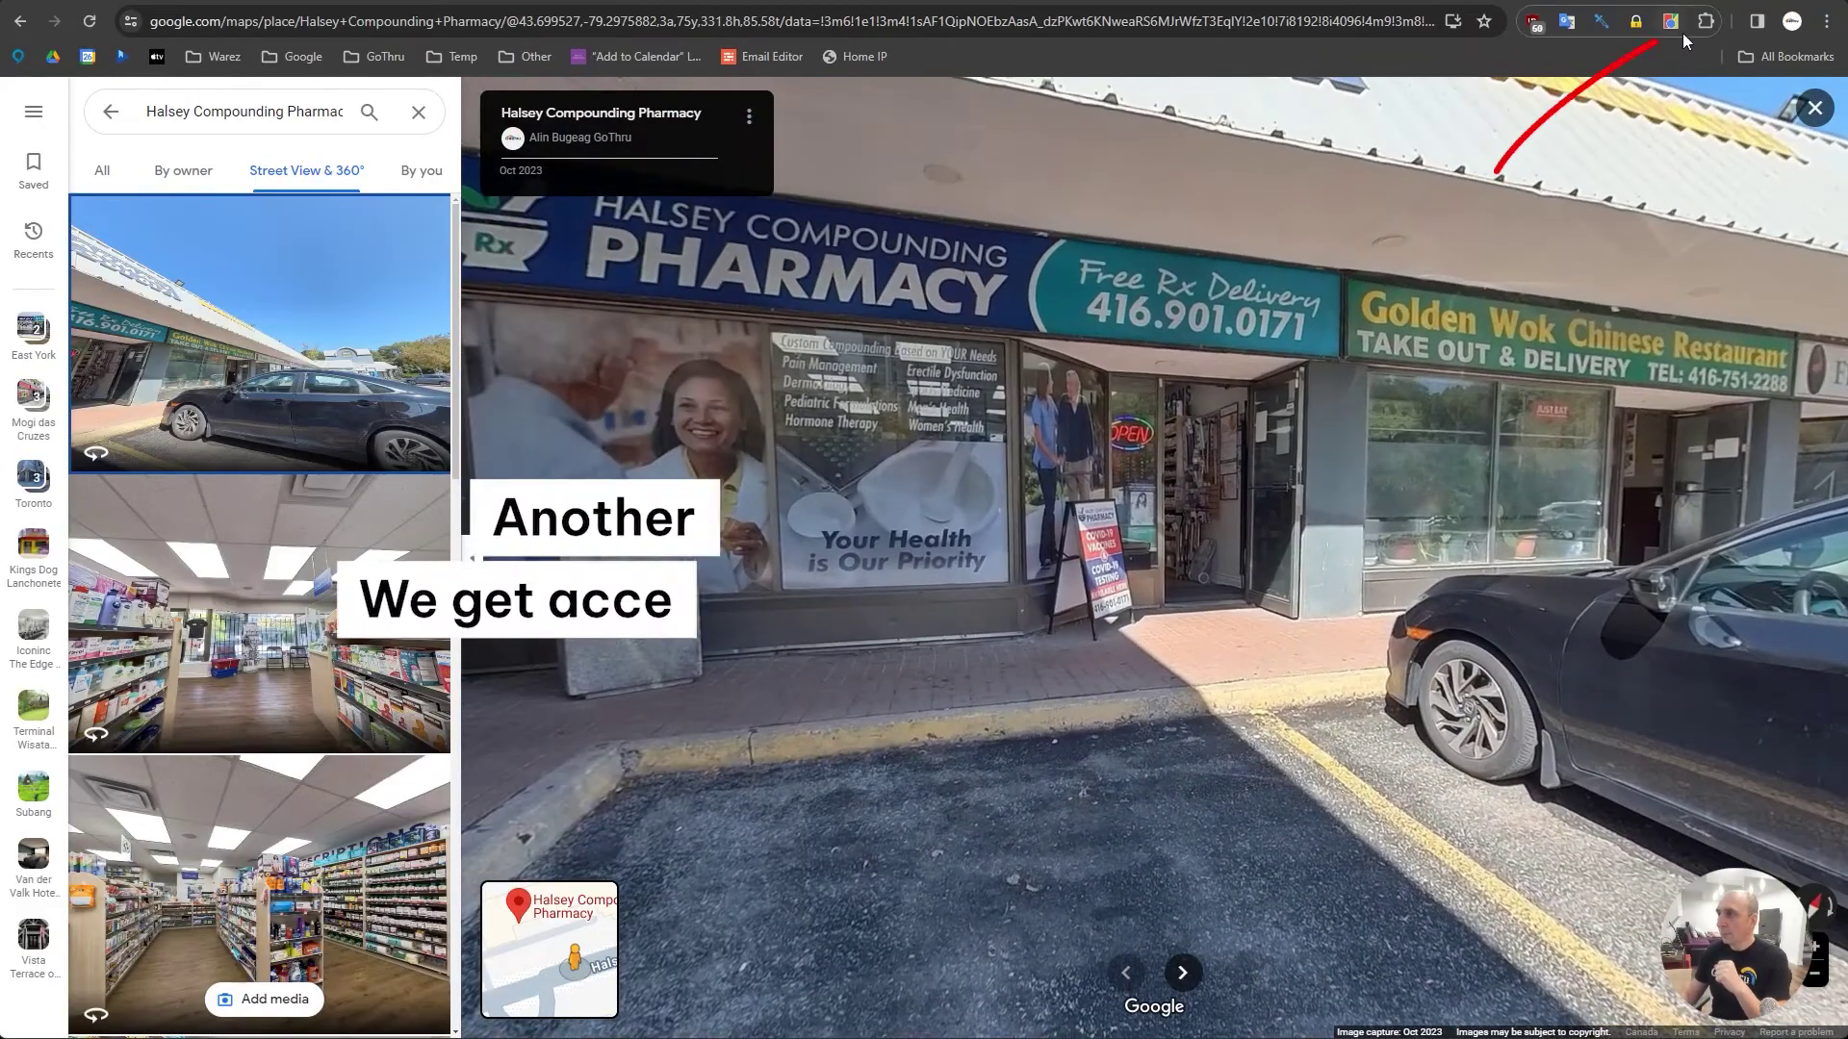
Step: Open the extension's full-size 360° panorama image, view its context menu, then close it
{"action": "left_click", "coordinate": [1671, 22]}
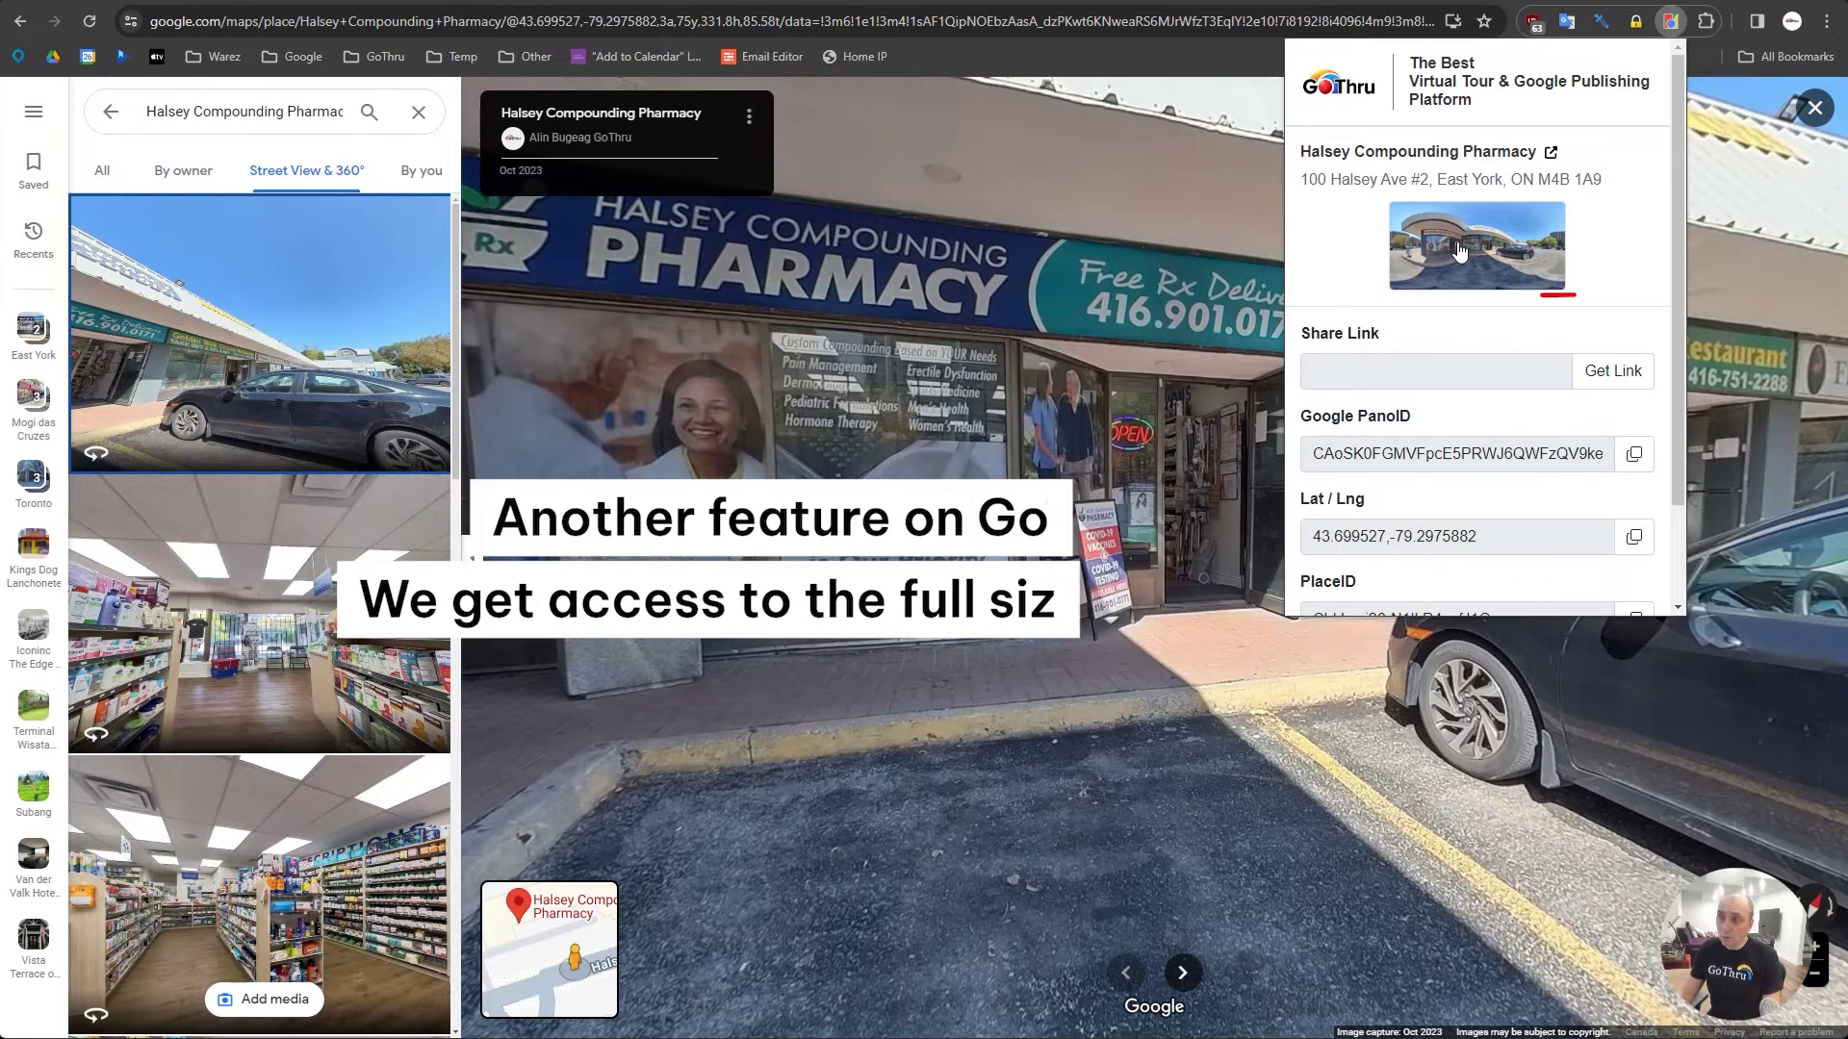
{"action": "left_click", "coordinate": [1457, 246]}
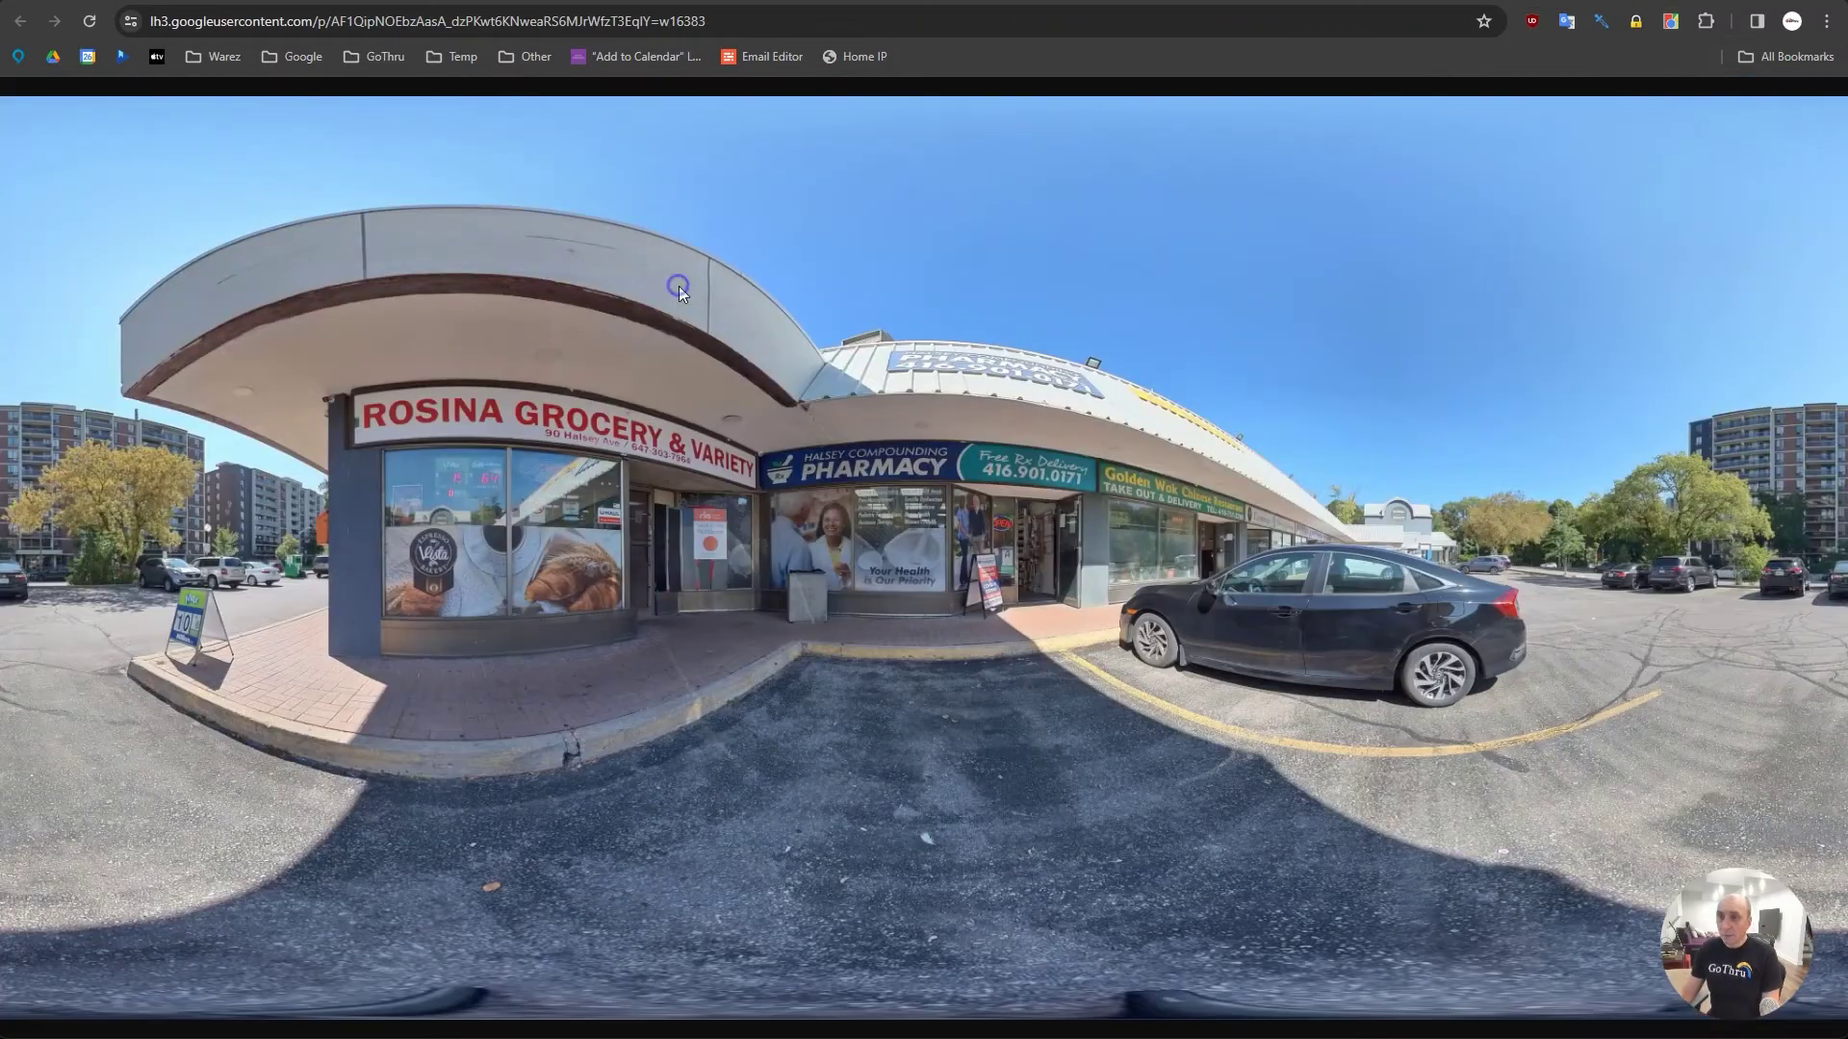
{"action": "right_click", "coordinate": [679, 285]}
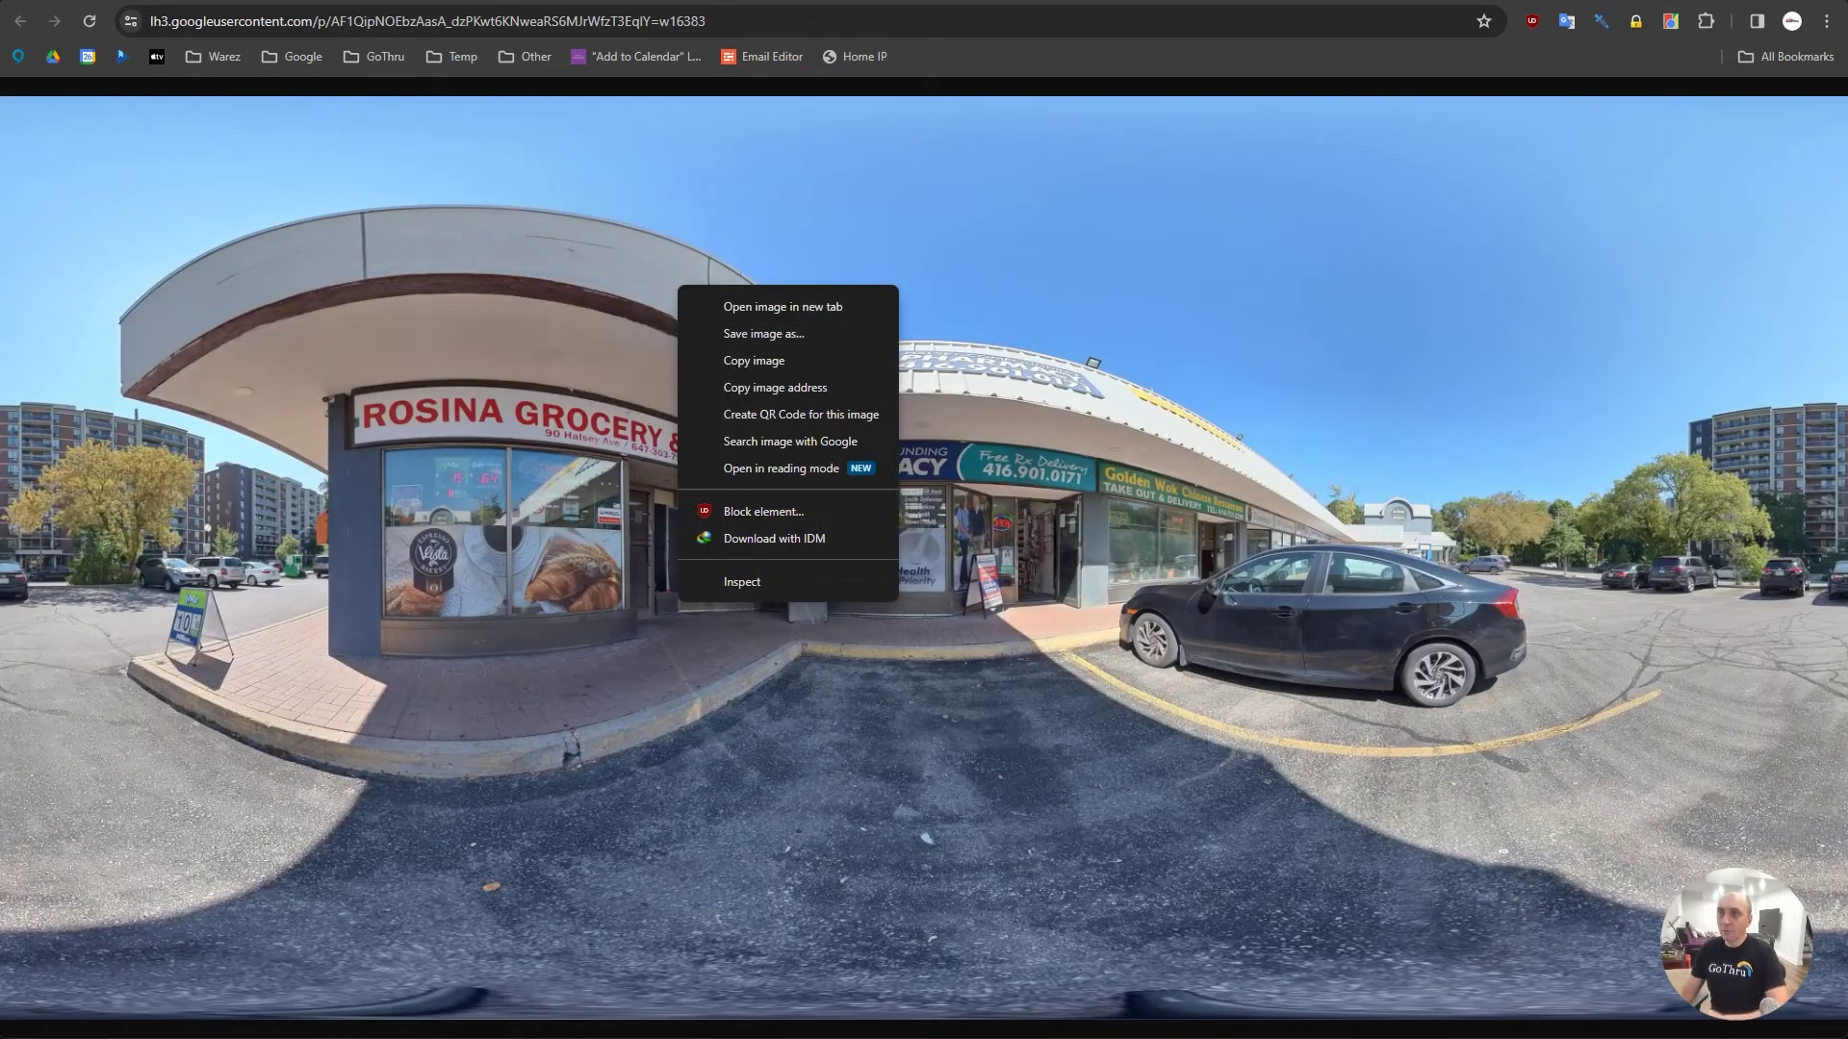
{"action": "key", "text": "ctrl+w"}
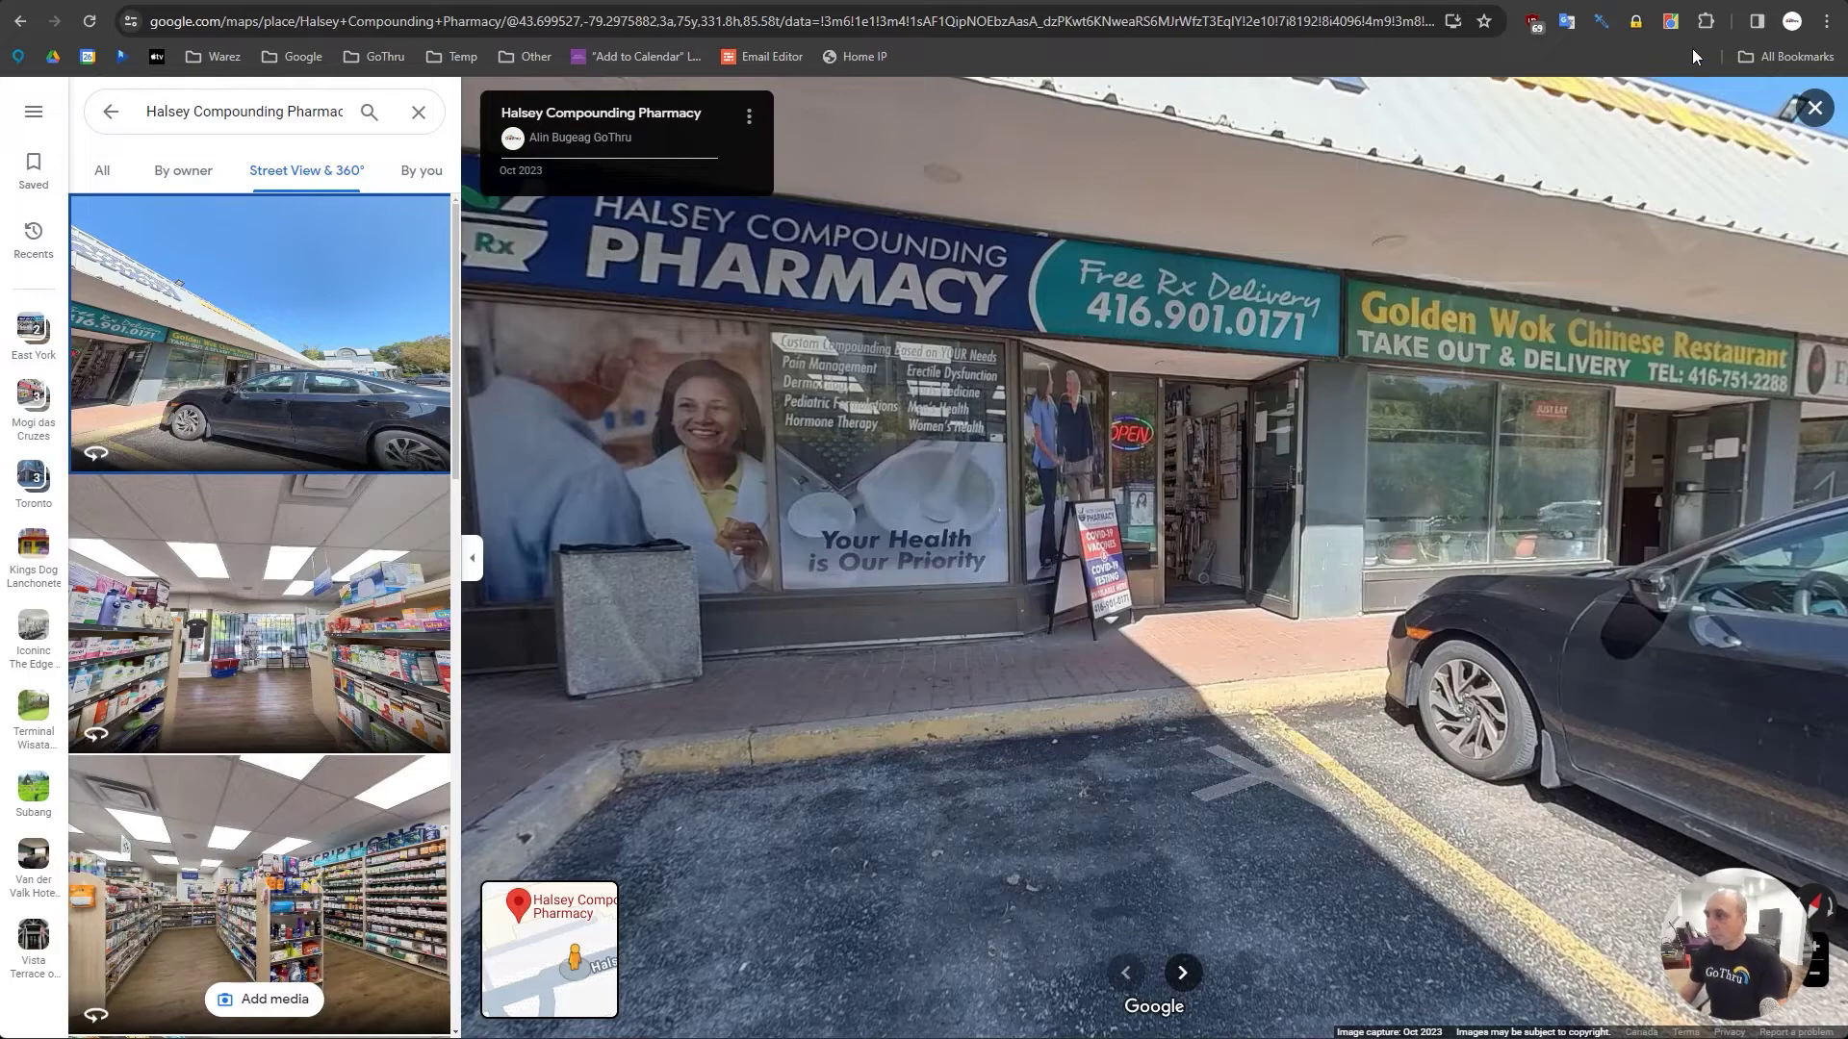
Step: Check the pharmacy's IDs and photo share options, then walk through the door inside
{"action": "left_click", "coordinate": [1670, 21]}
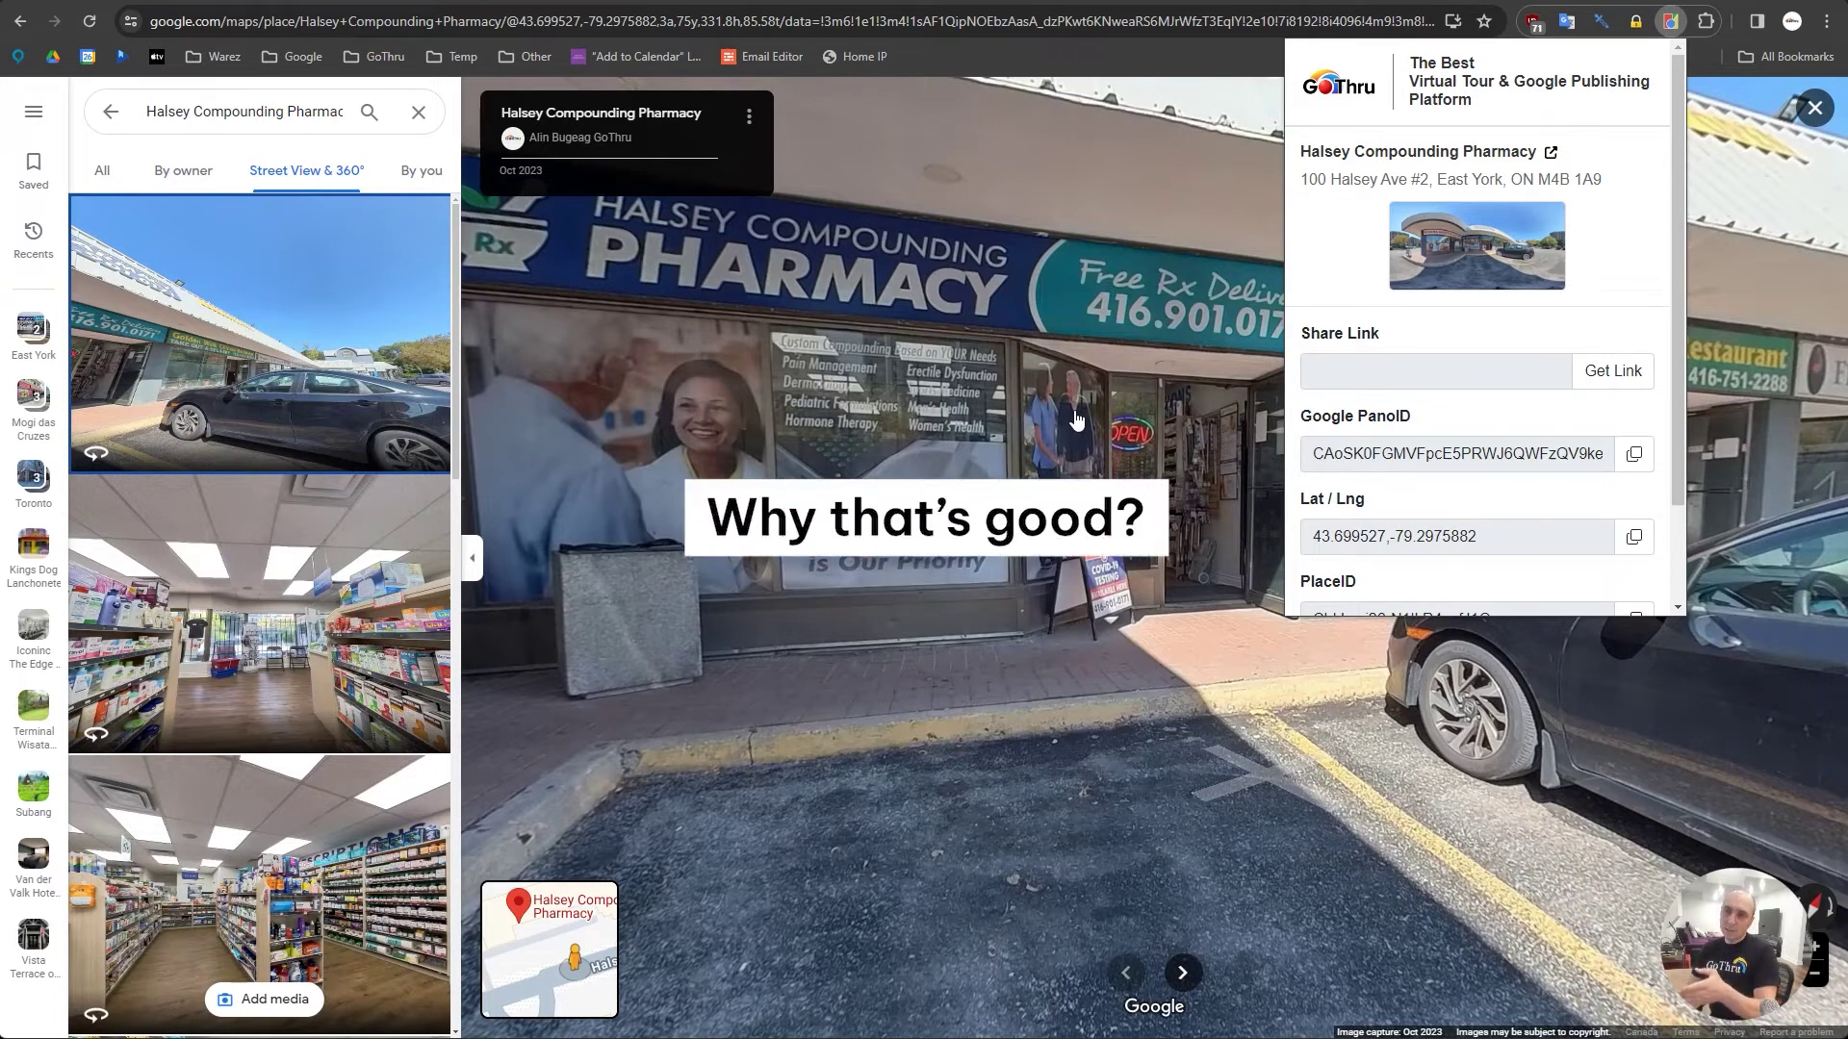
{"action": "left_click", "coordinate": [748, 119]}
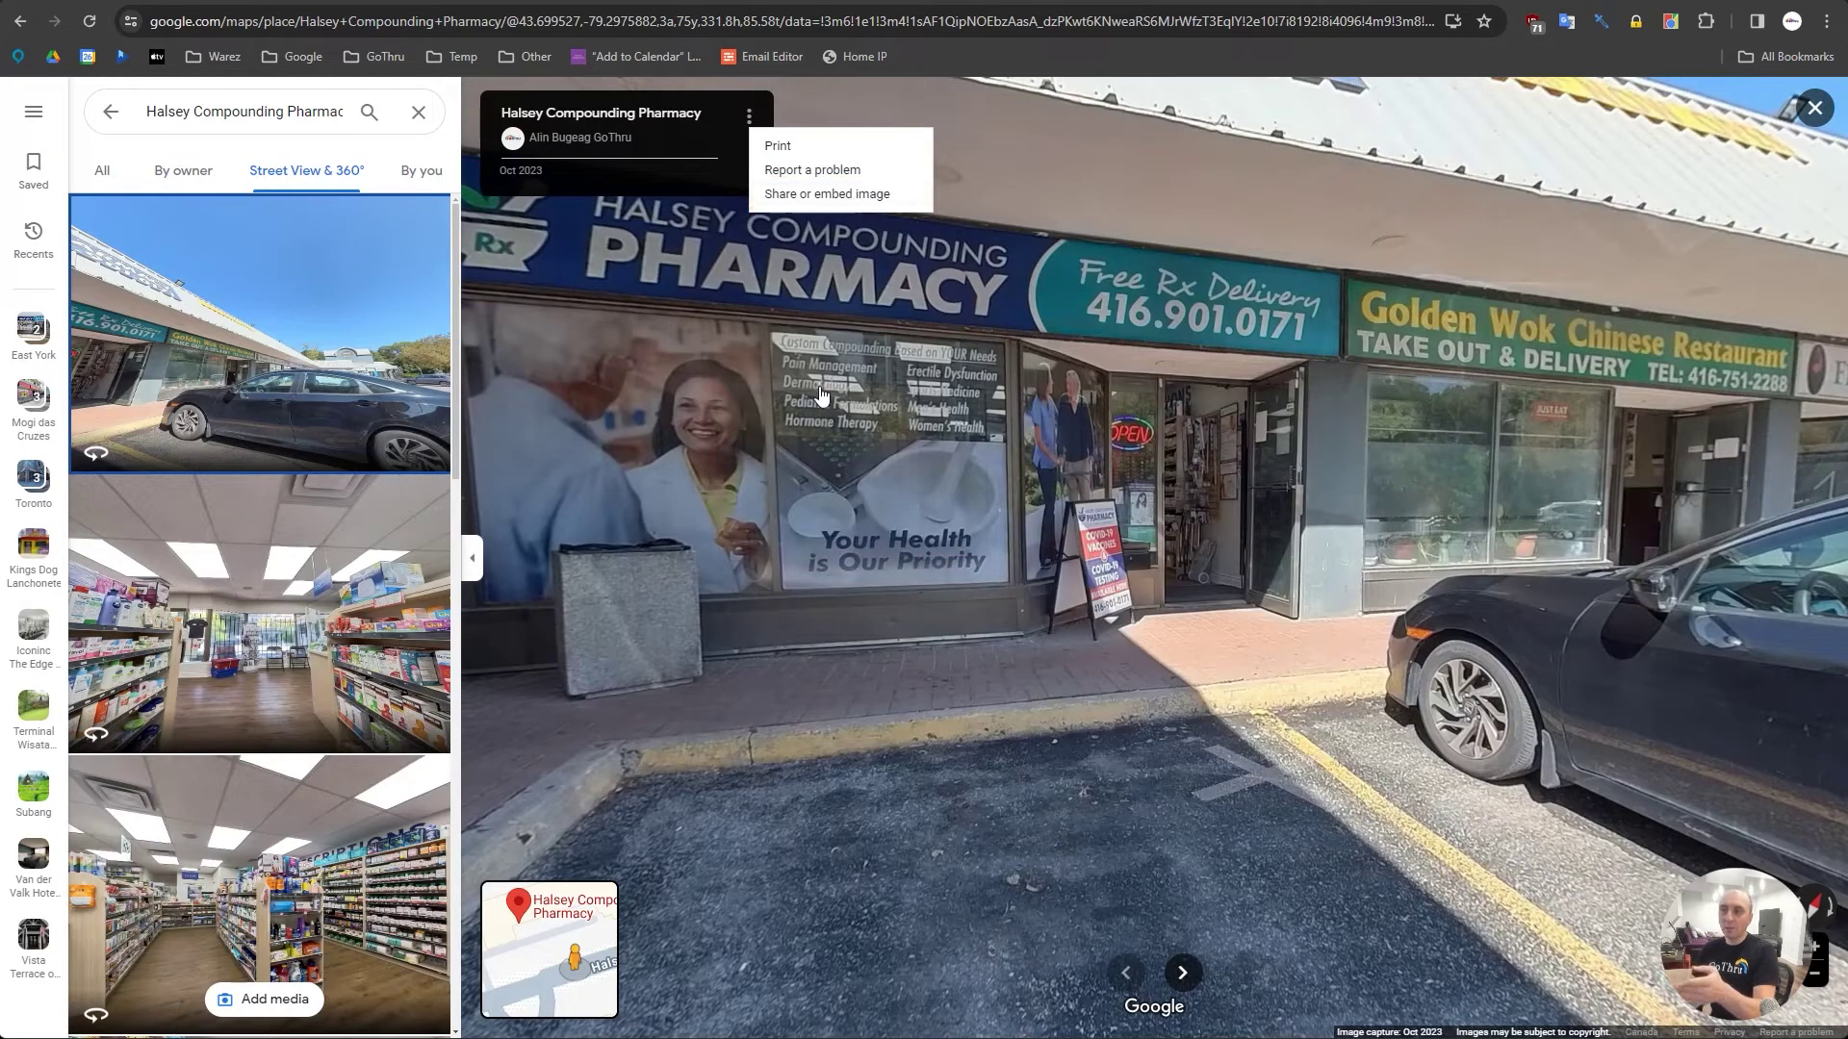
{"action": "left_click", "coordinate": [673, 441]}
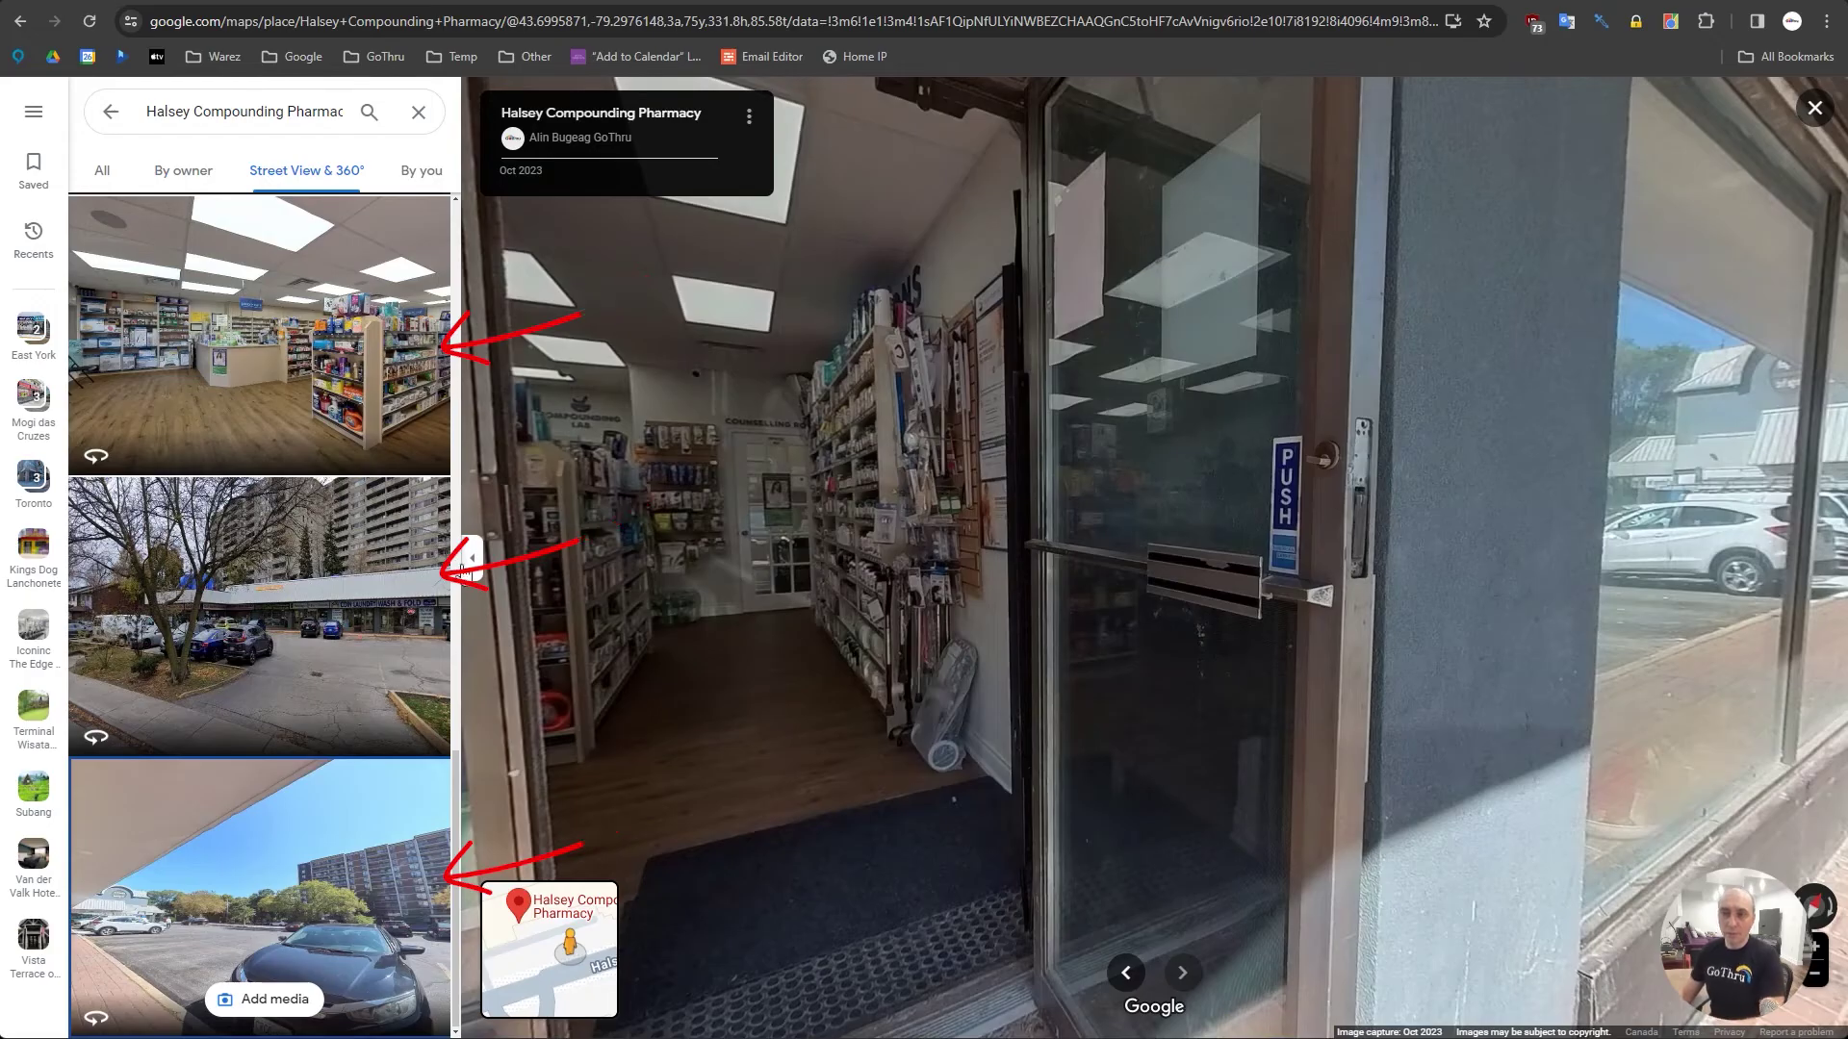
{"action": "left_click", "coordinate": [943, 847]}
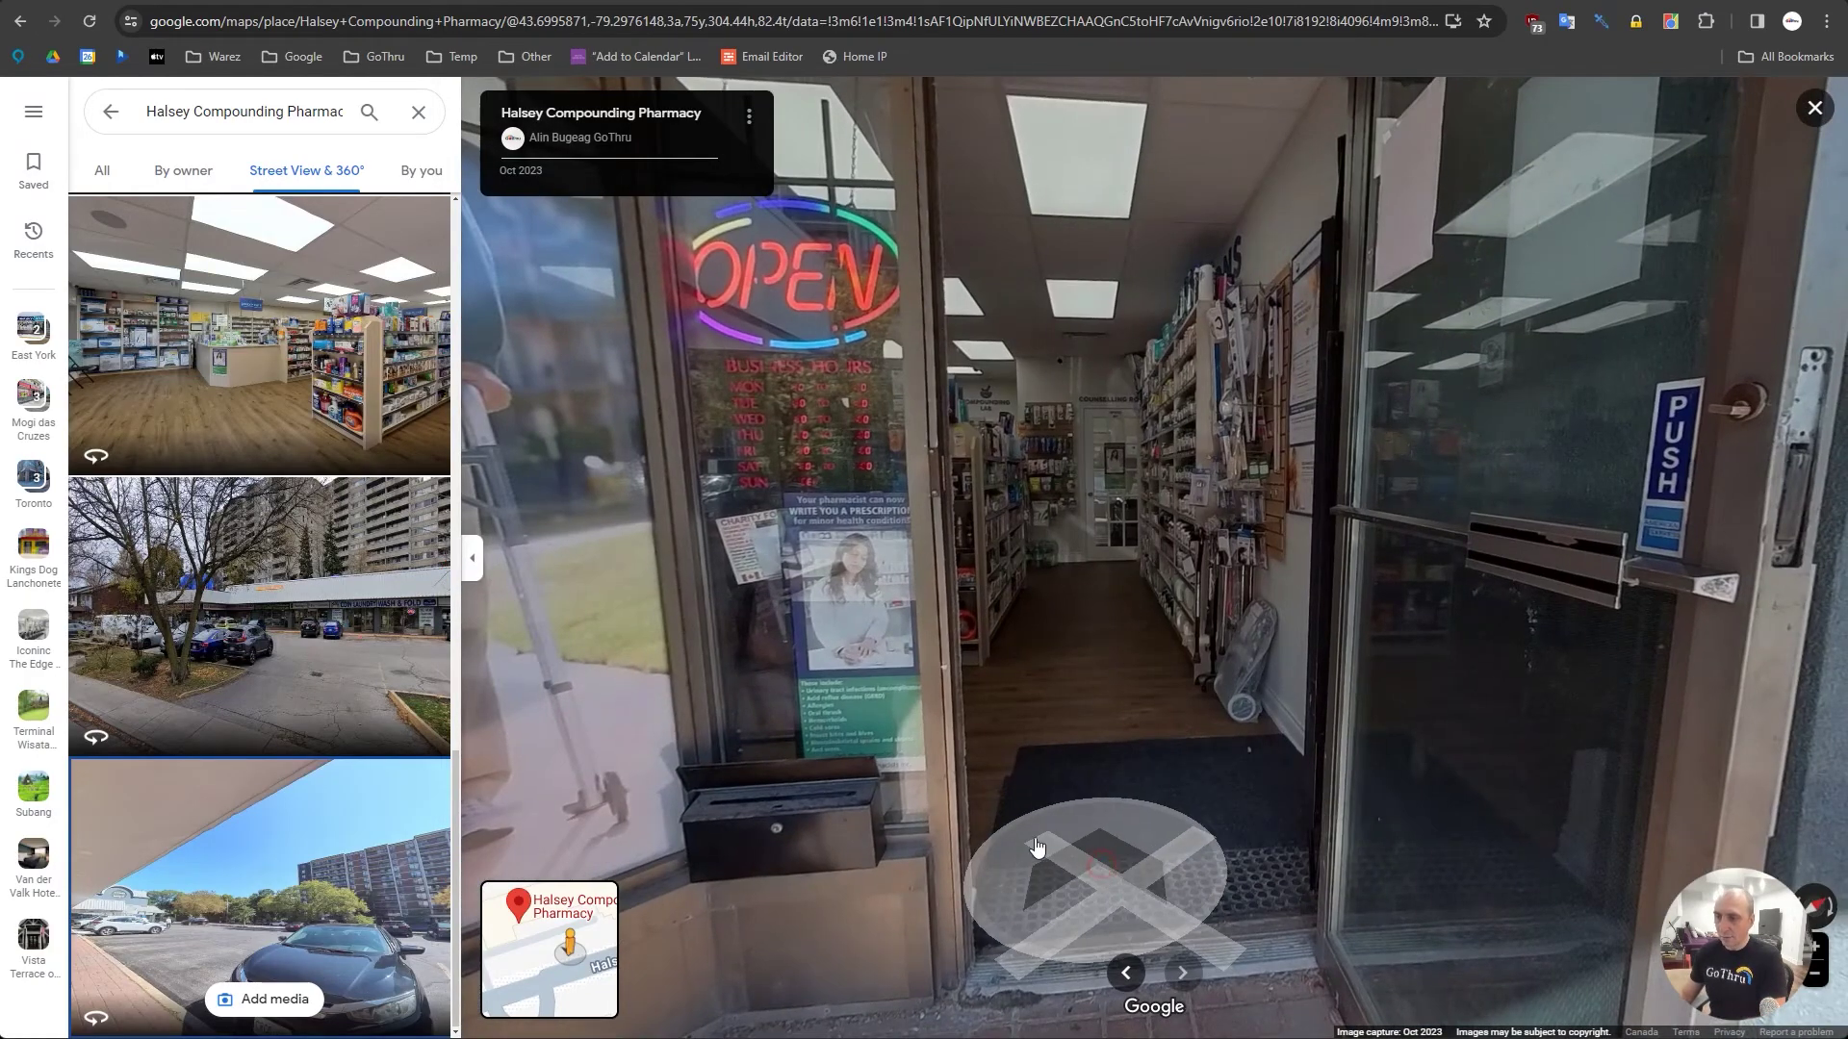
{"action": "left_click", "coordinate": [1124, 897]}
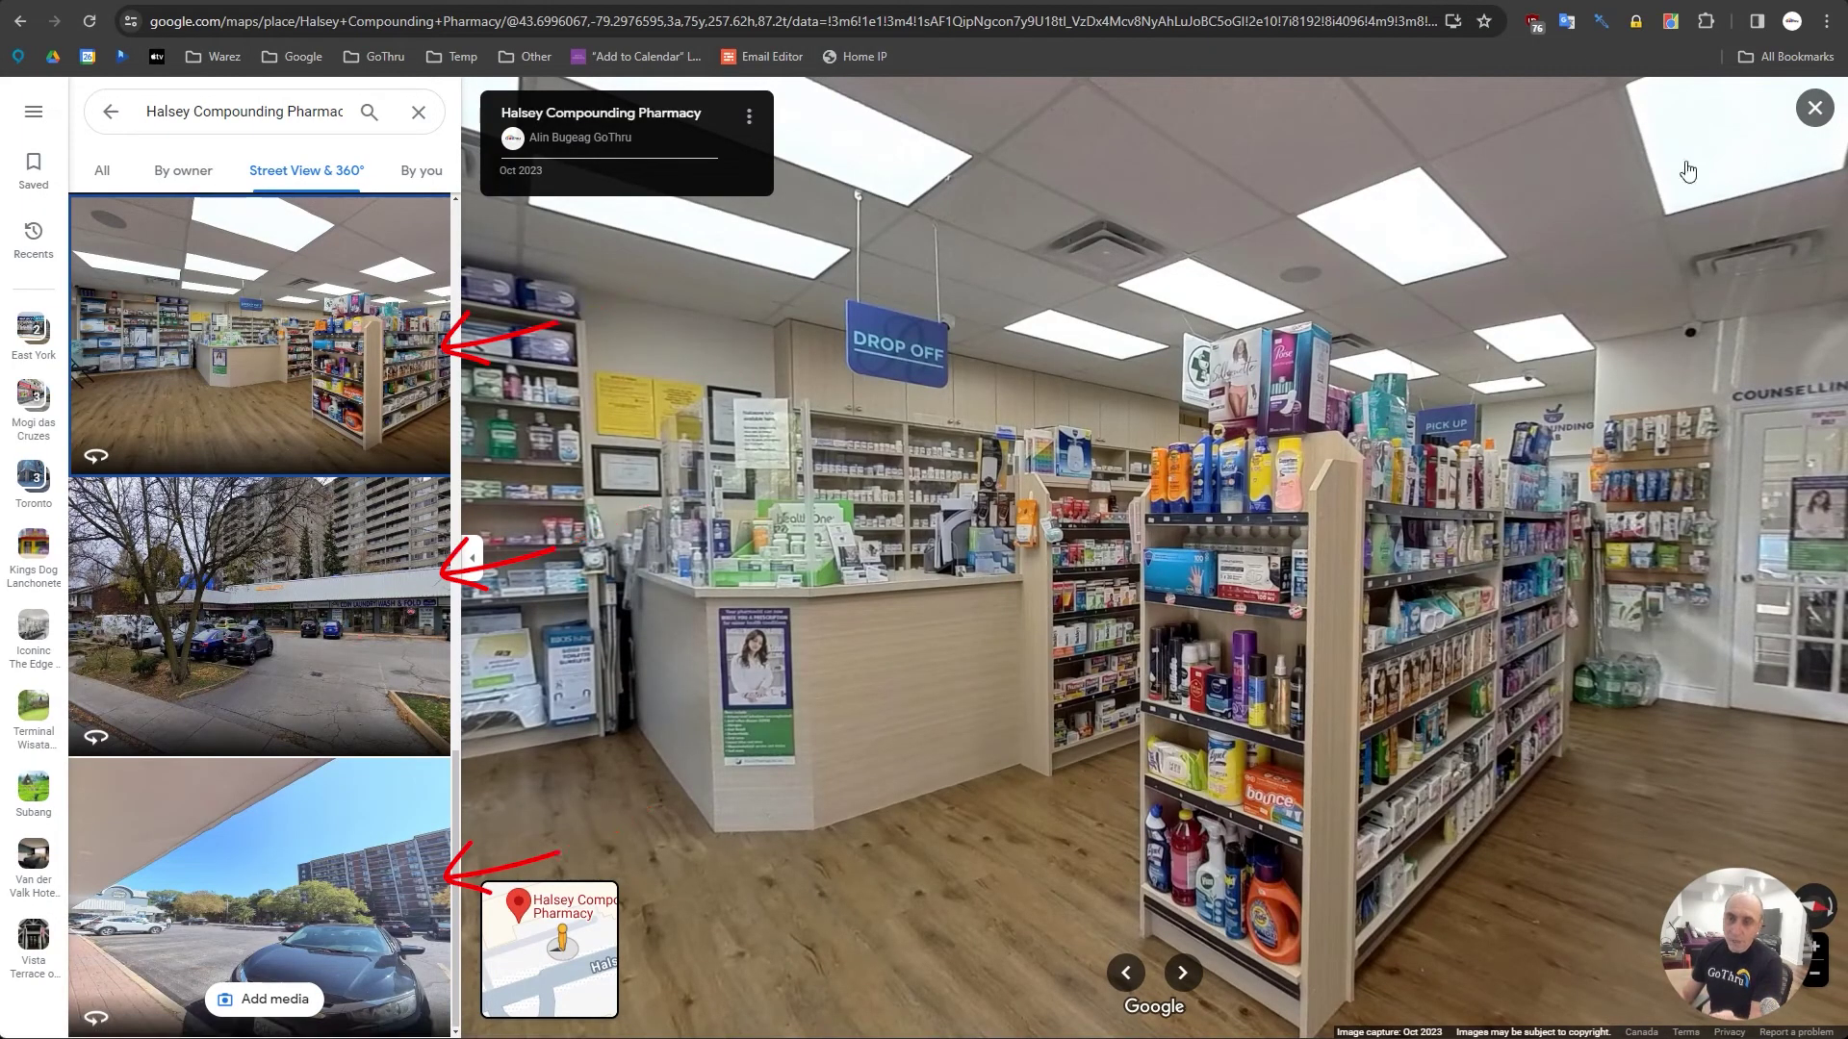
Step: Generate and copy an svlnk.com share link for the interior panorama with Get Link
{"action": "left_click", "coordinate": [1670, 20]}
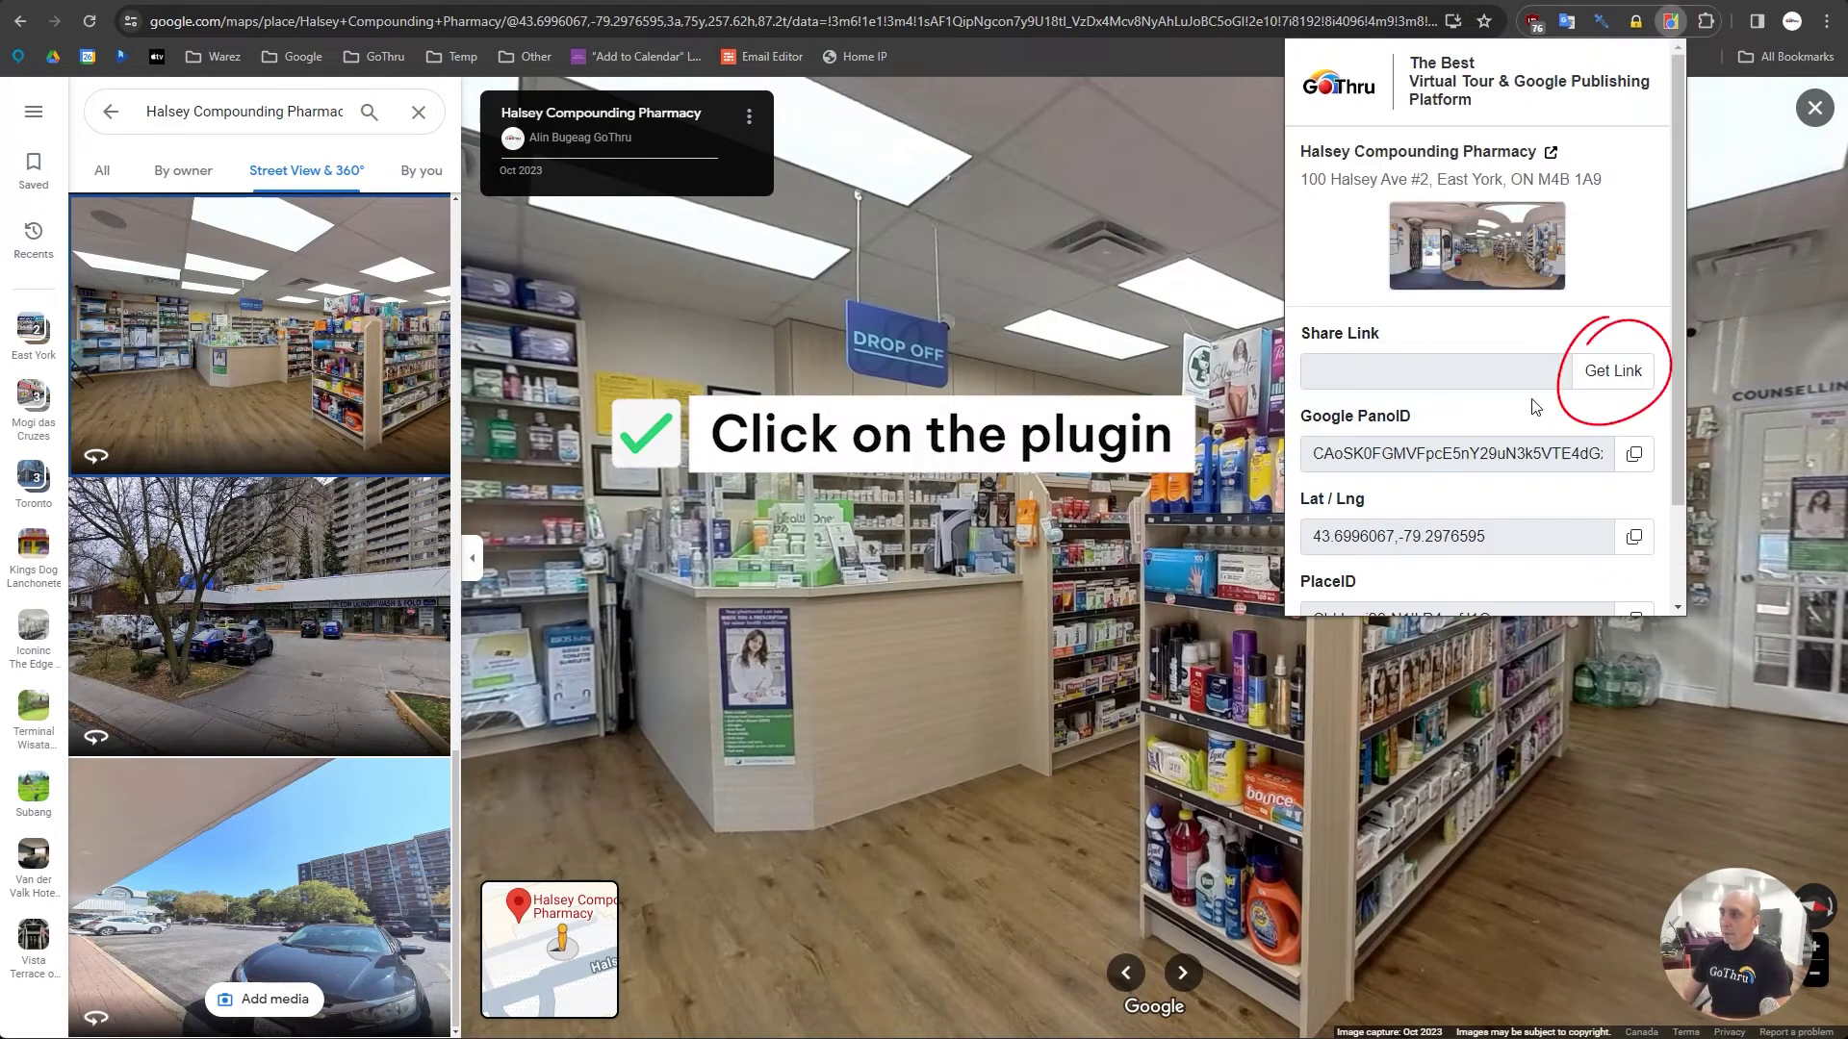
{"action": "left_click", "coordinate": [1626, 373]}
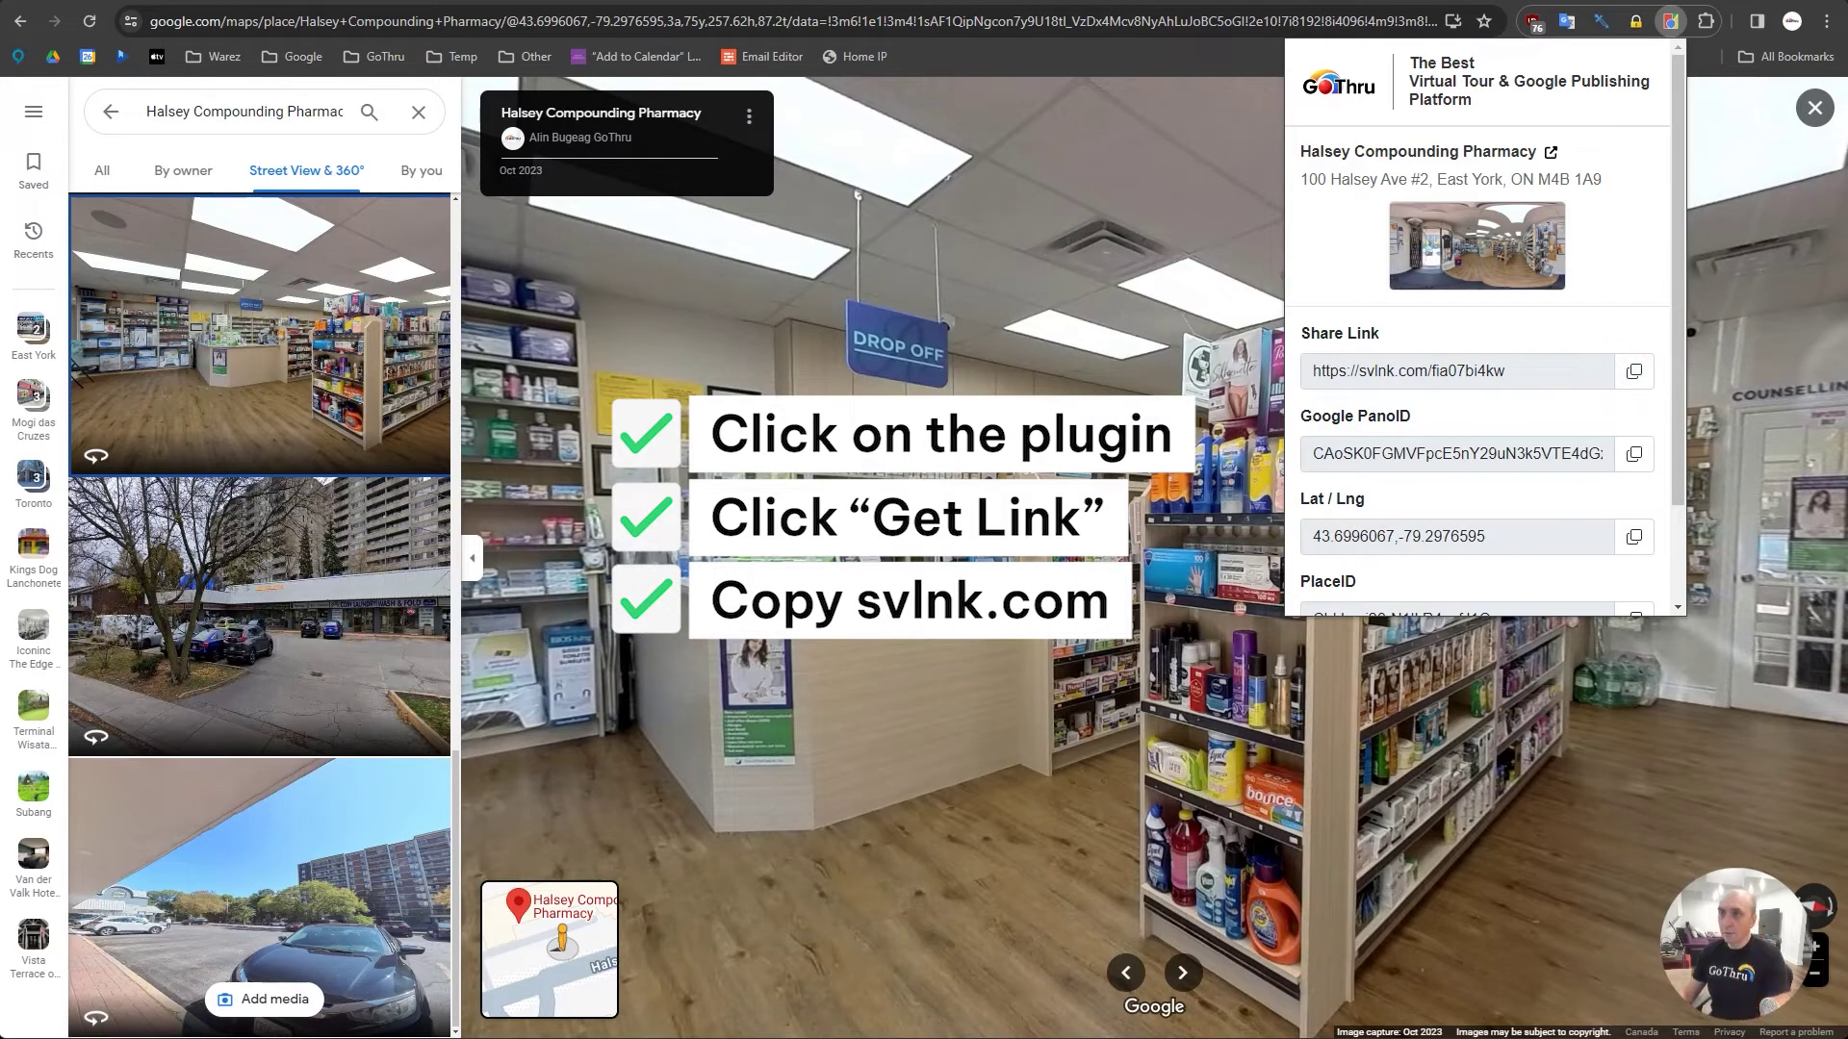
Step: Load the copied svlnk.com link in a new tab to confirm the interior view, then return
{"action": "key", "text": "ctrl+t"}
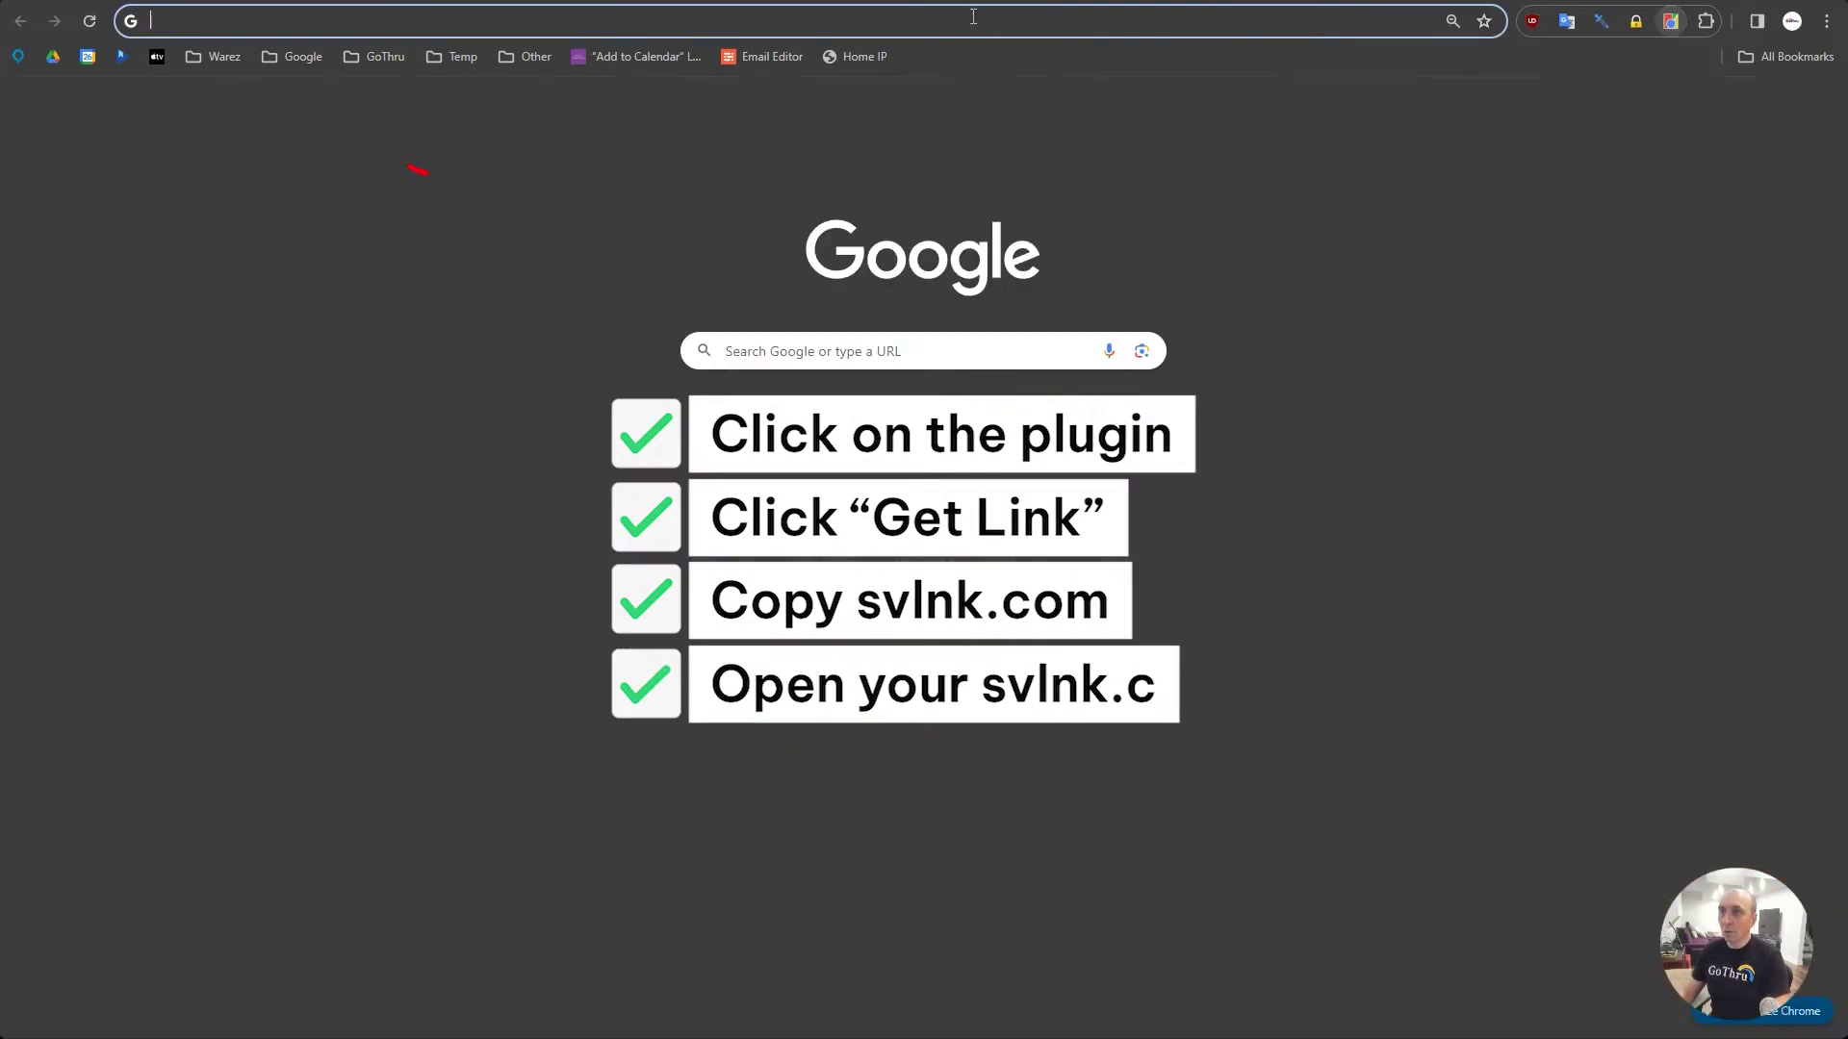
{"action": "type", "text": "https://svlnk.com/fia07bi4kw"}
{"action": "key", "text": "Return"}
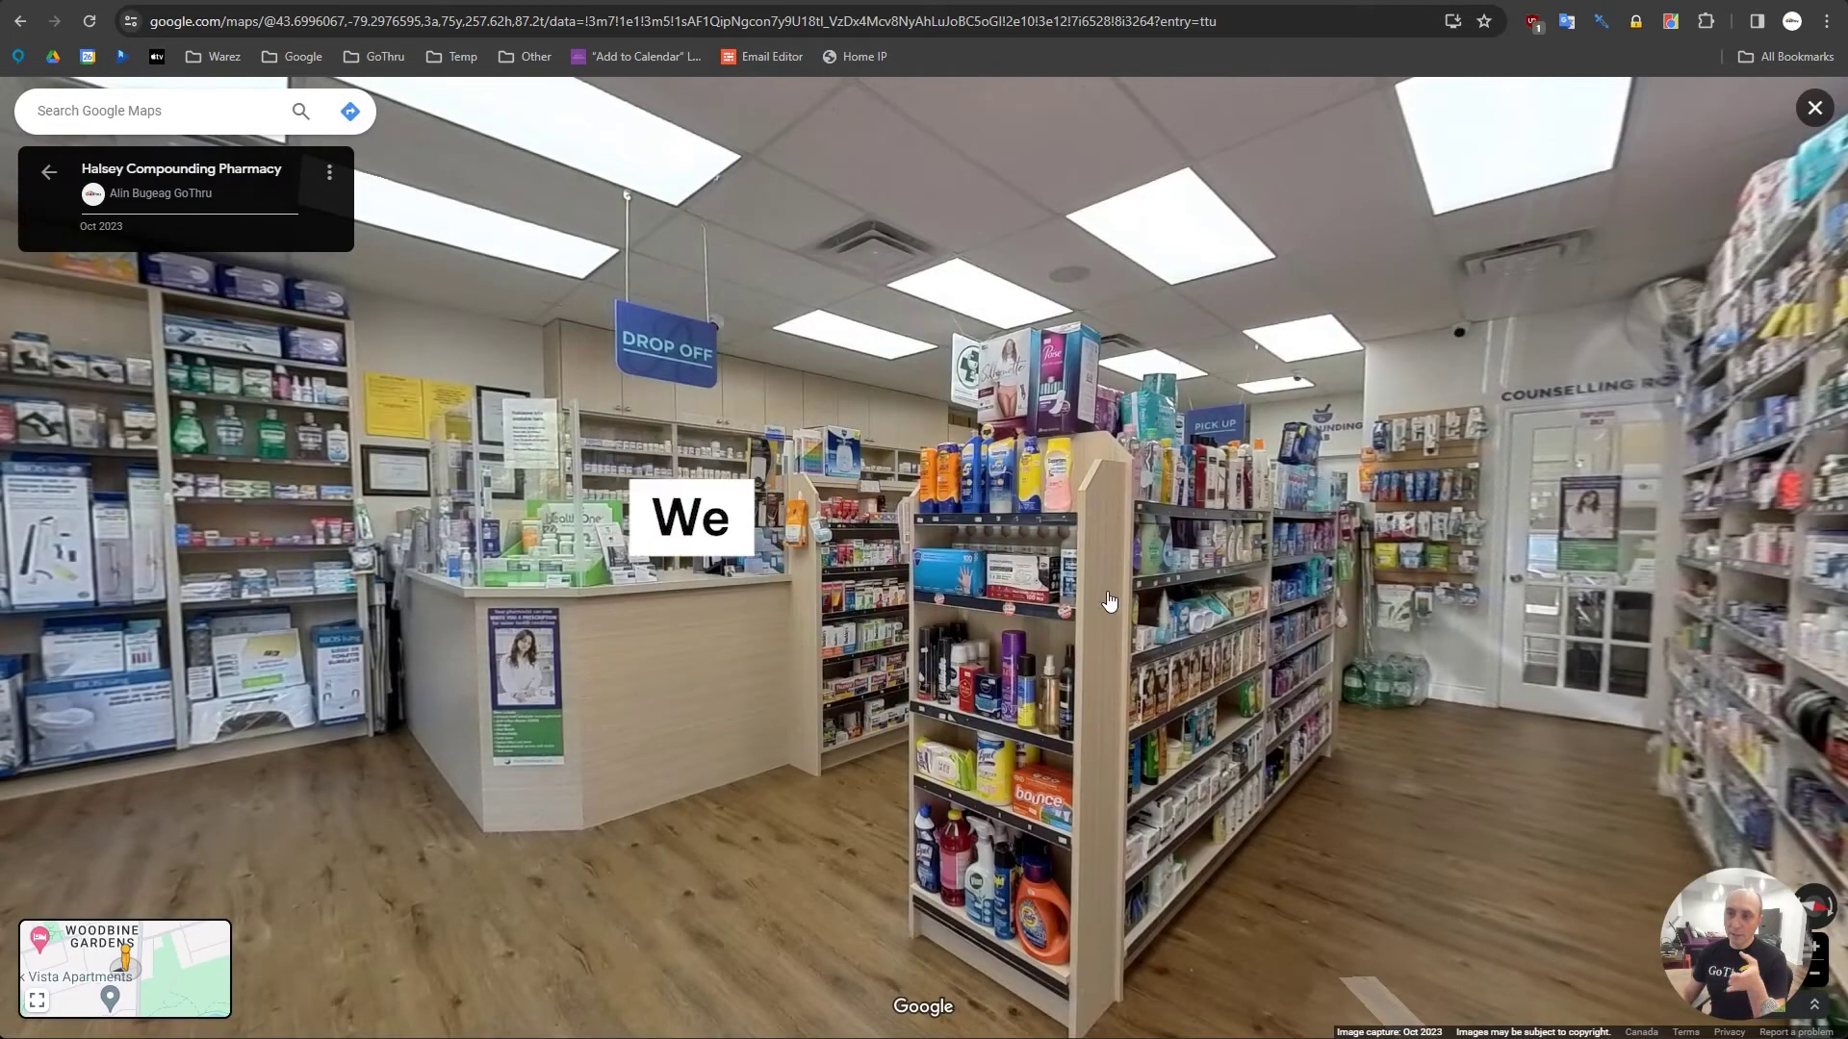
{"action": "key", "text": "Left"}
{"action": "key", "text": "Left"}
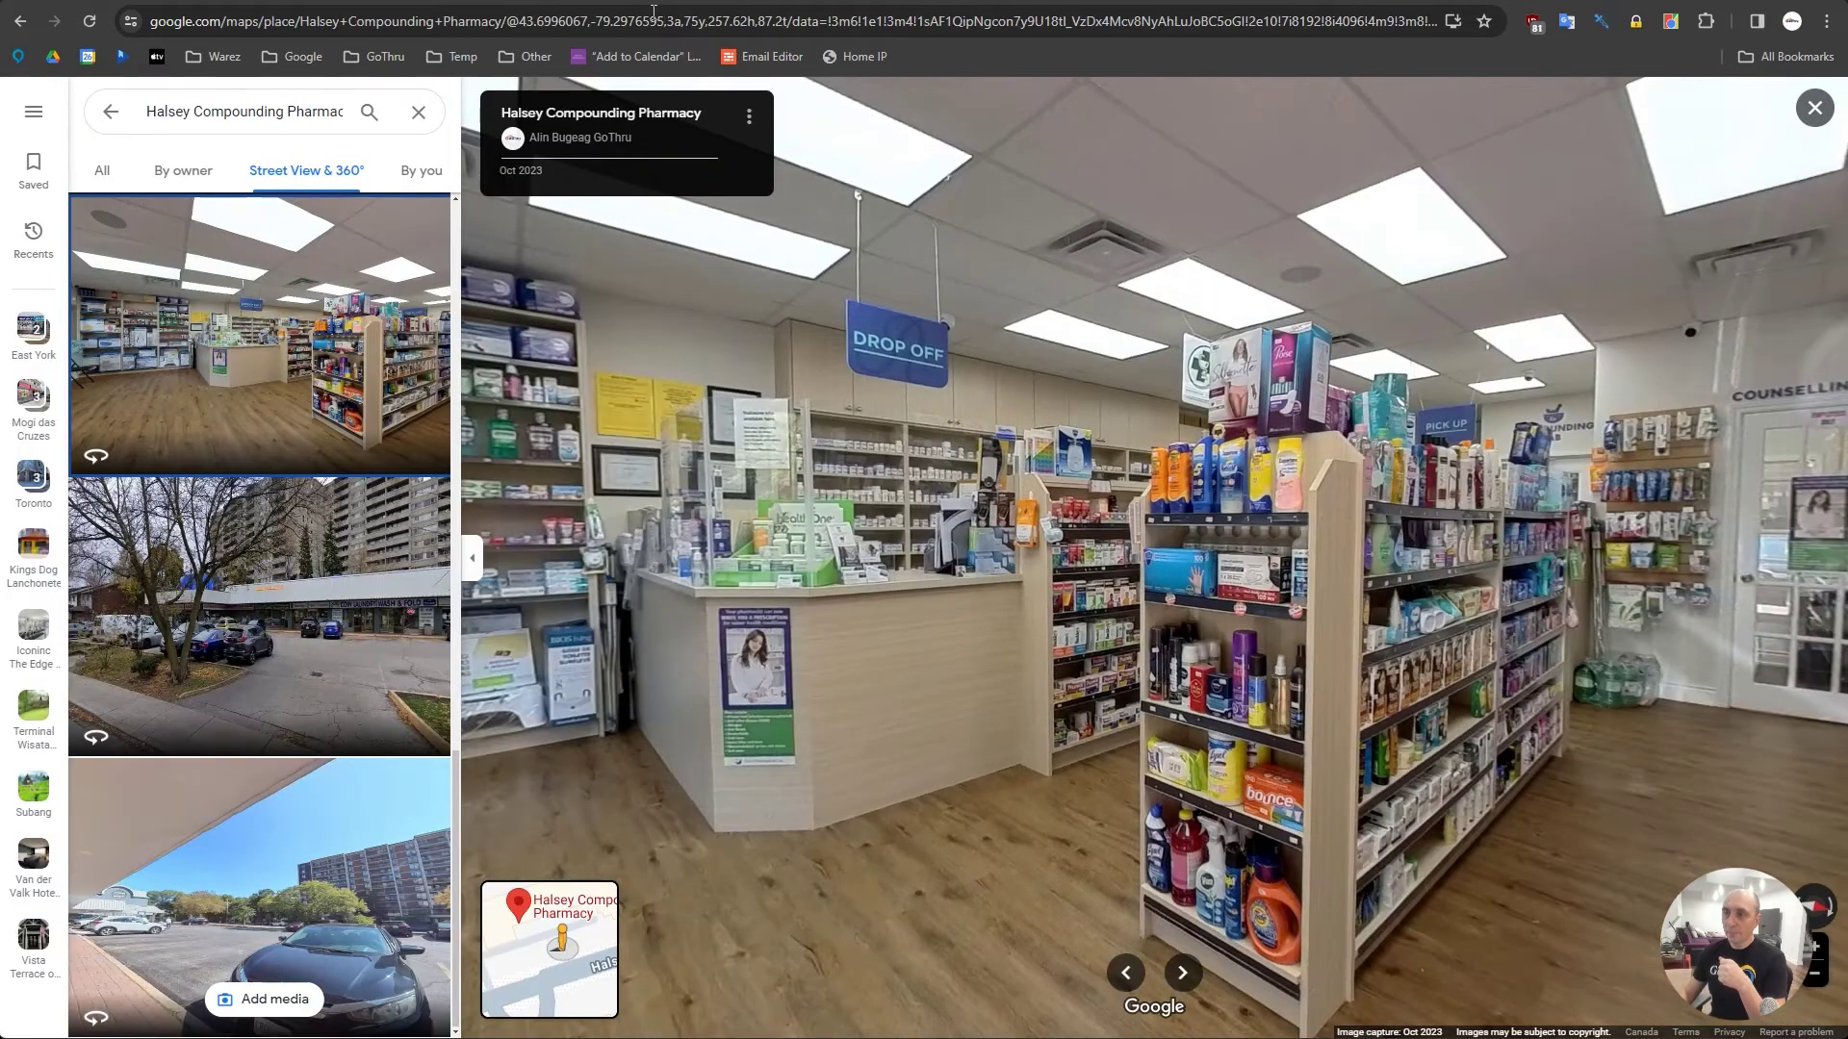
Step: Highlight the panorama's Google PanoID and coordinates 43.6996067,-79.2976595, then turn to face the entrance
{"action": "left_click", "coordinate": [1671, 21]}
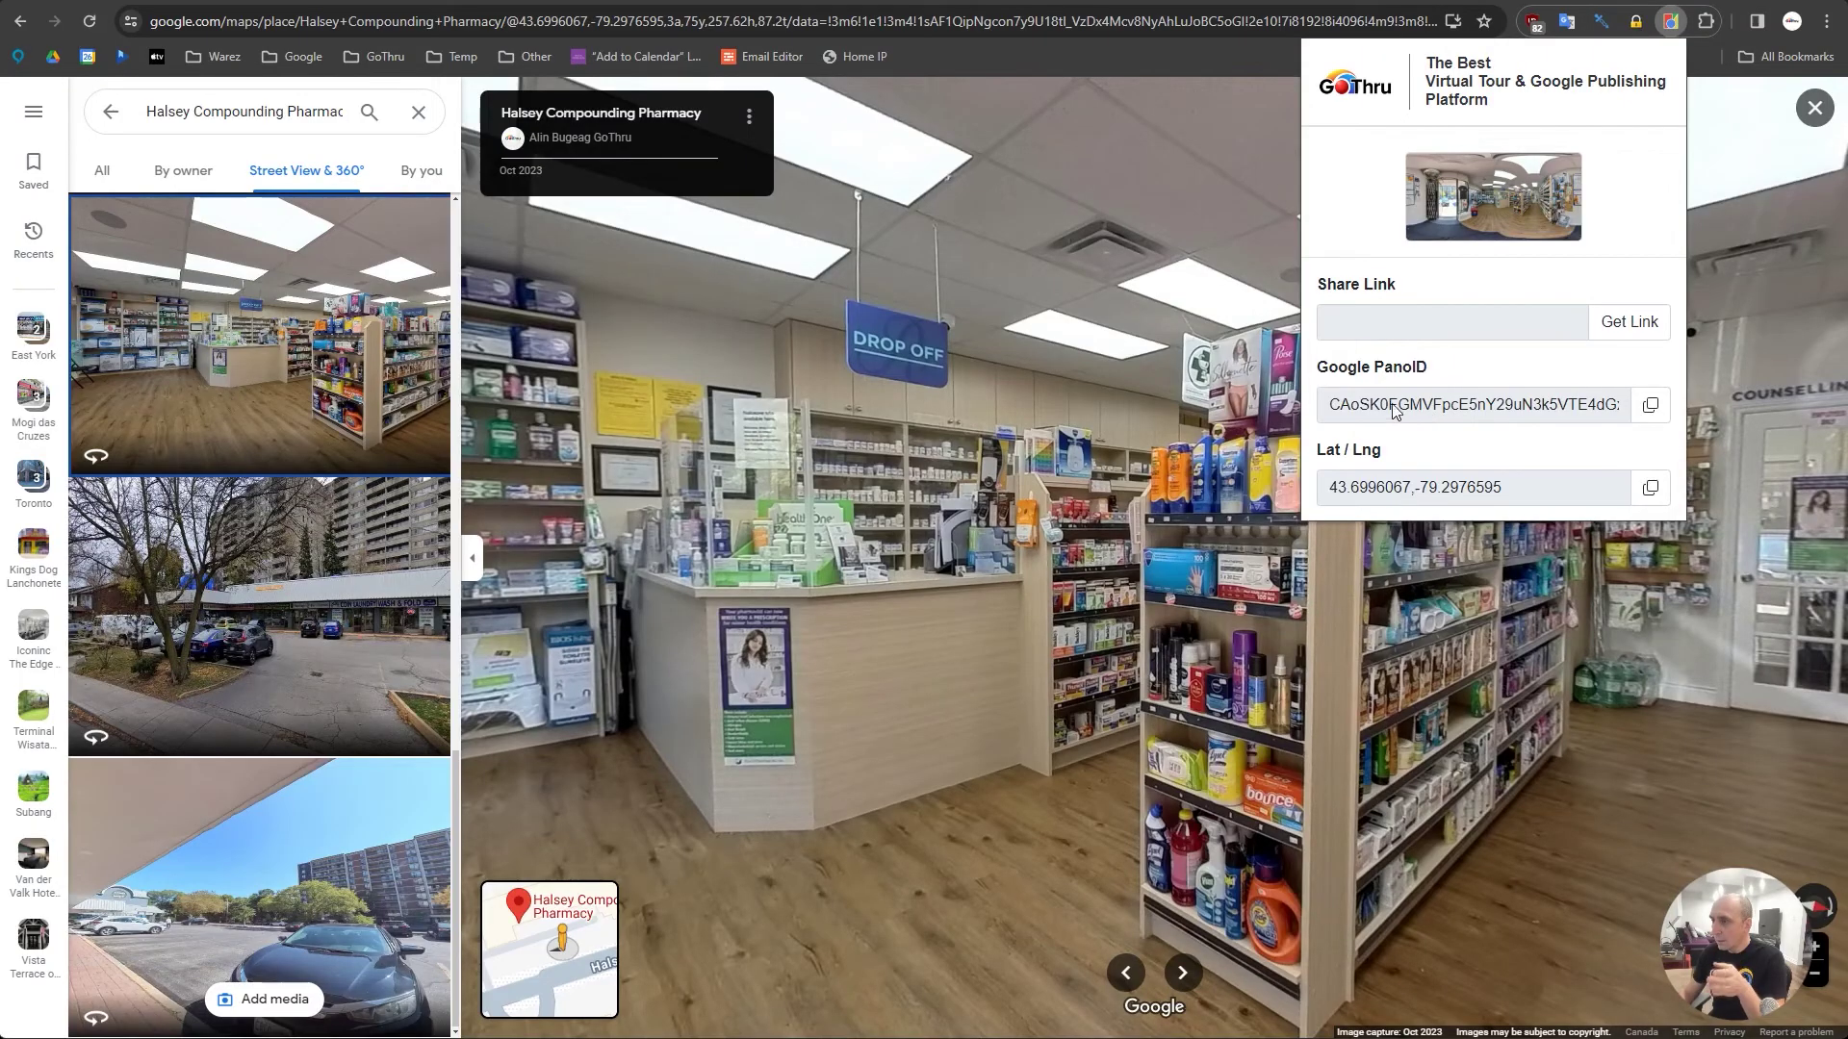
{"action": "left_click_drag", "start_coordinate": [1330, 368], "coordinate": [1462, 367]}
{"action": "left_click_drag", "start_coordinate": [1369, 405], "coordinate": [1499, 409]}
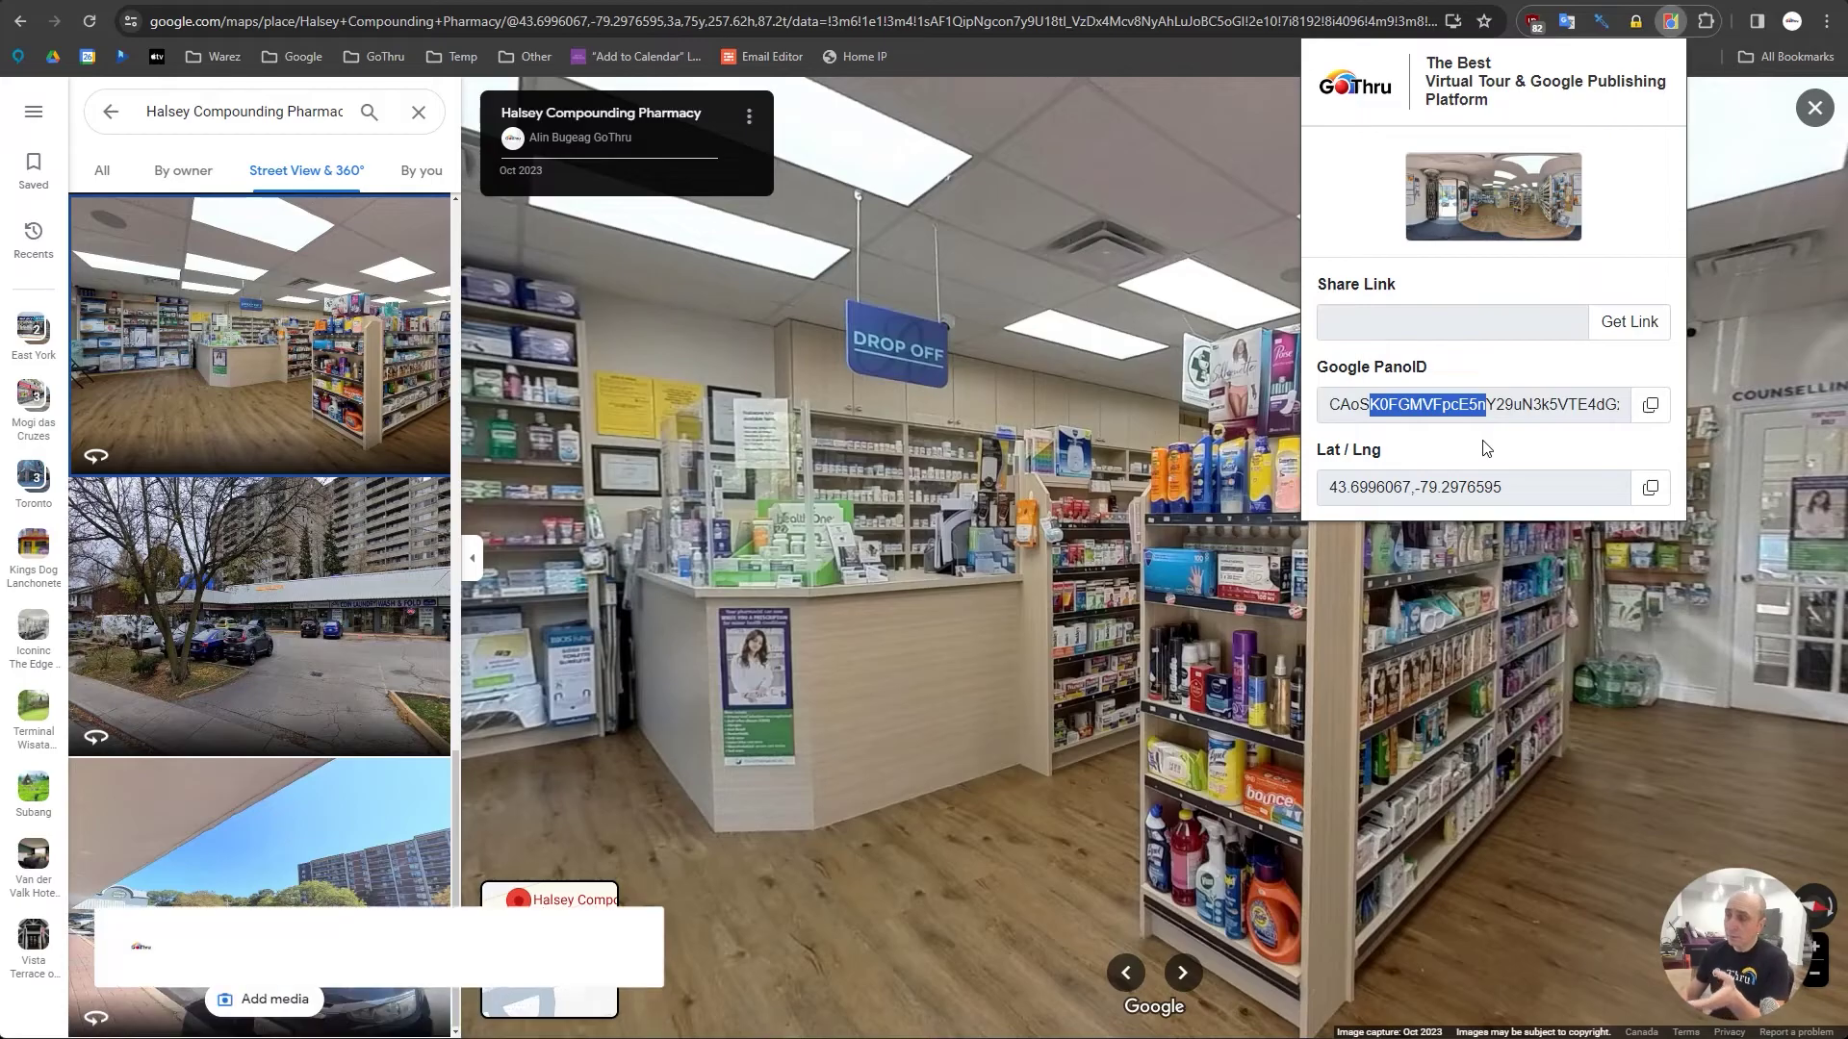
{"action": "left_click", "coordinate": [1475, 406]}
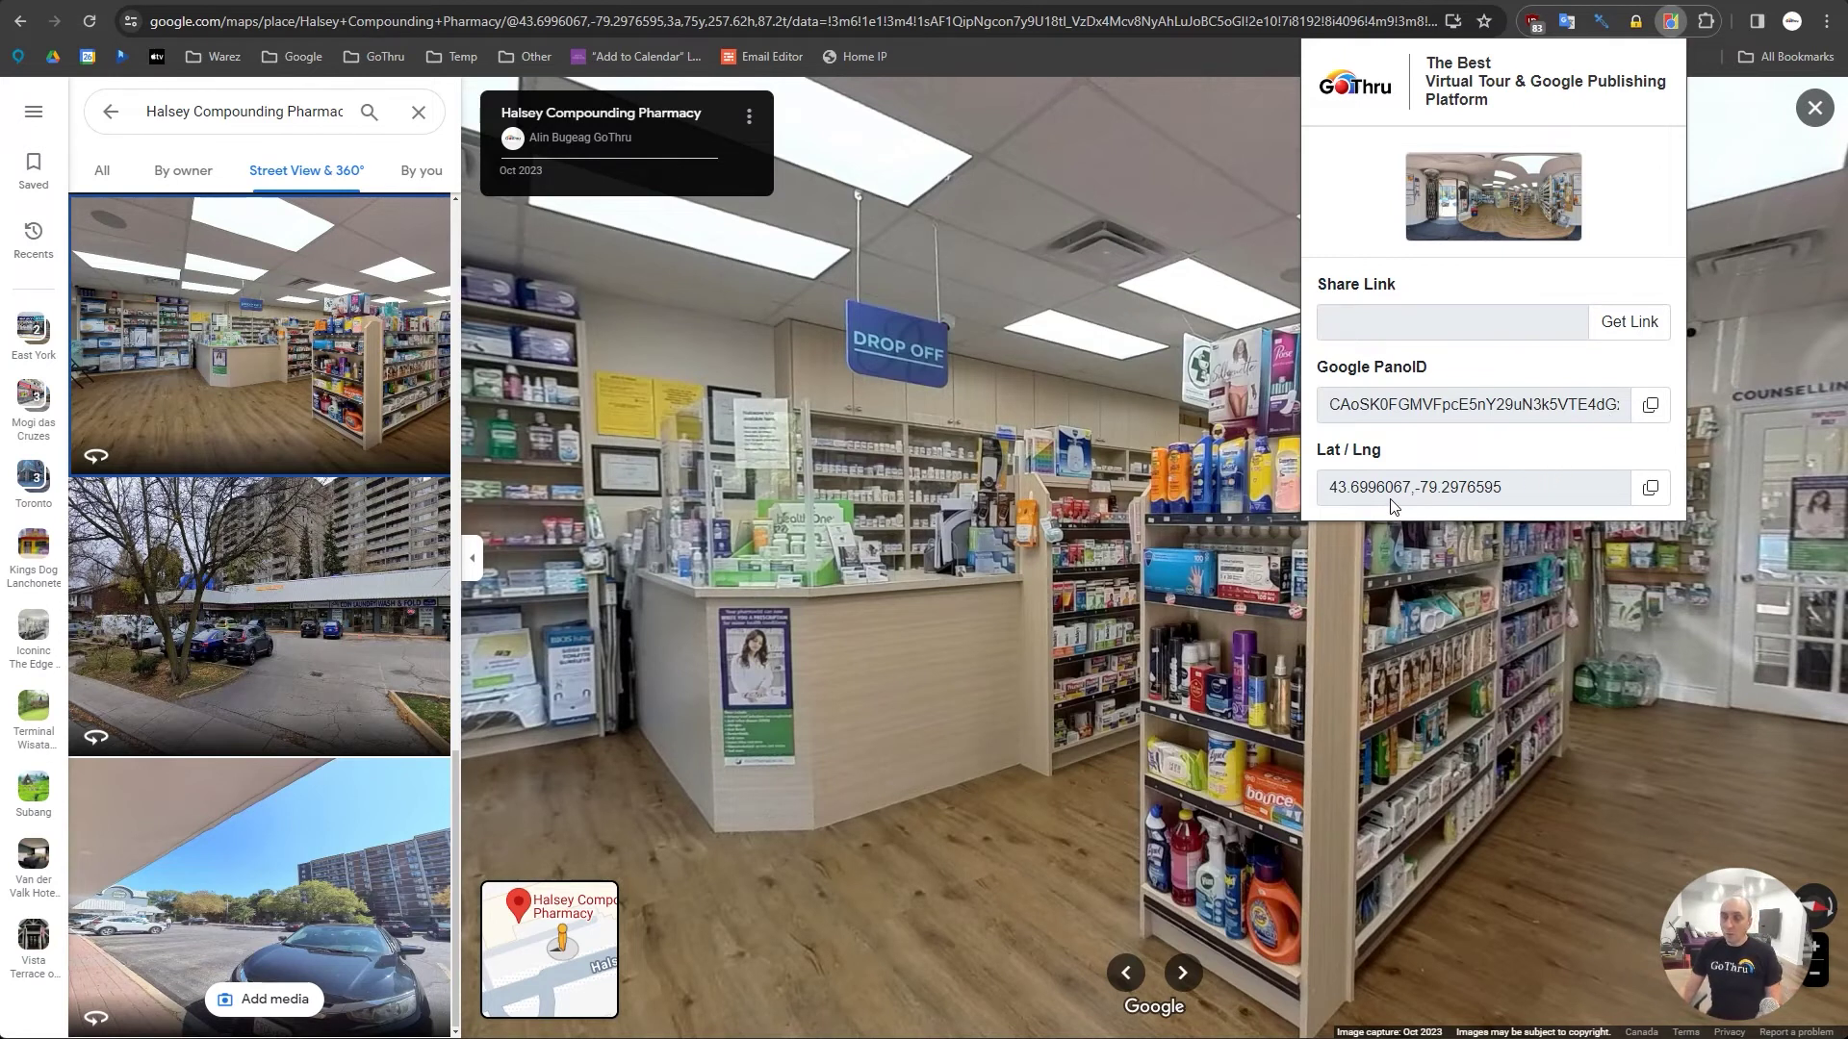
{"action": "left_click_drag", "start_coordinate": [1324, 488], "coordinate": [1544, 483]}
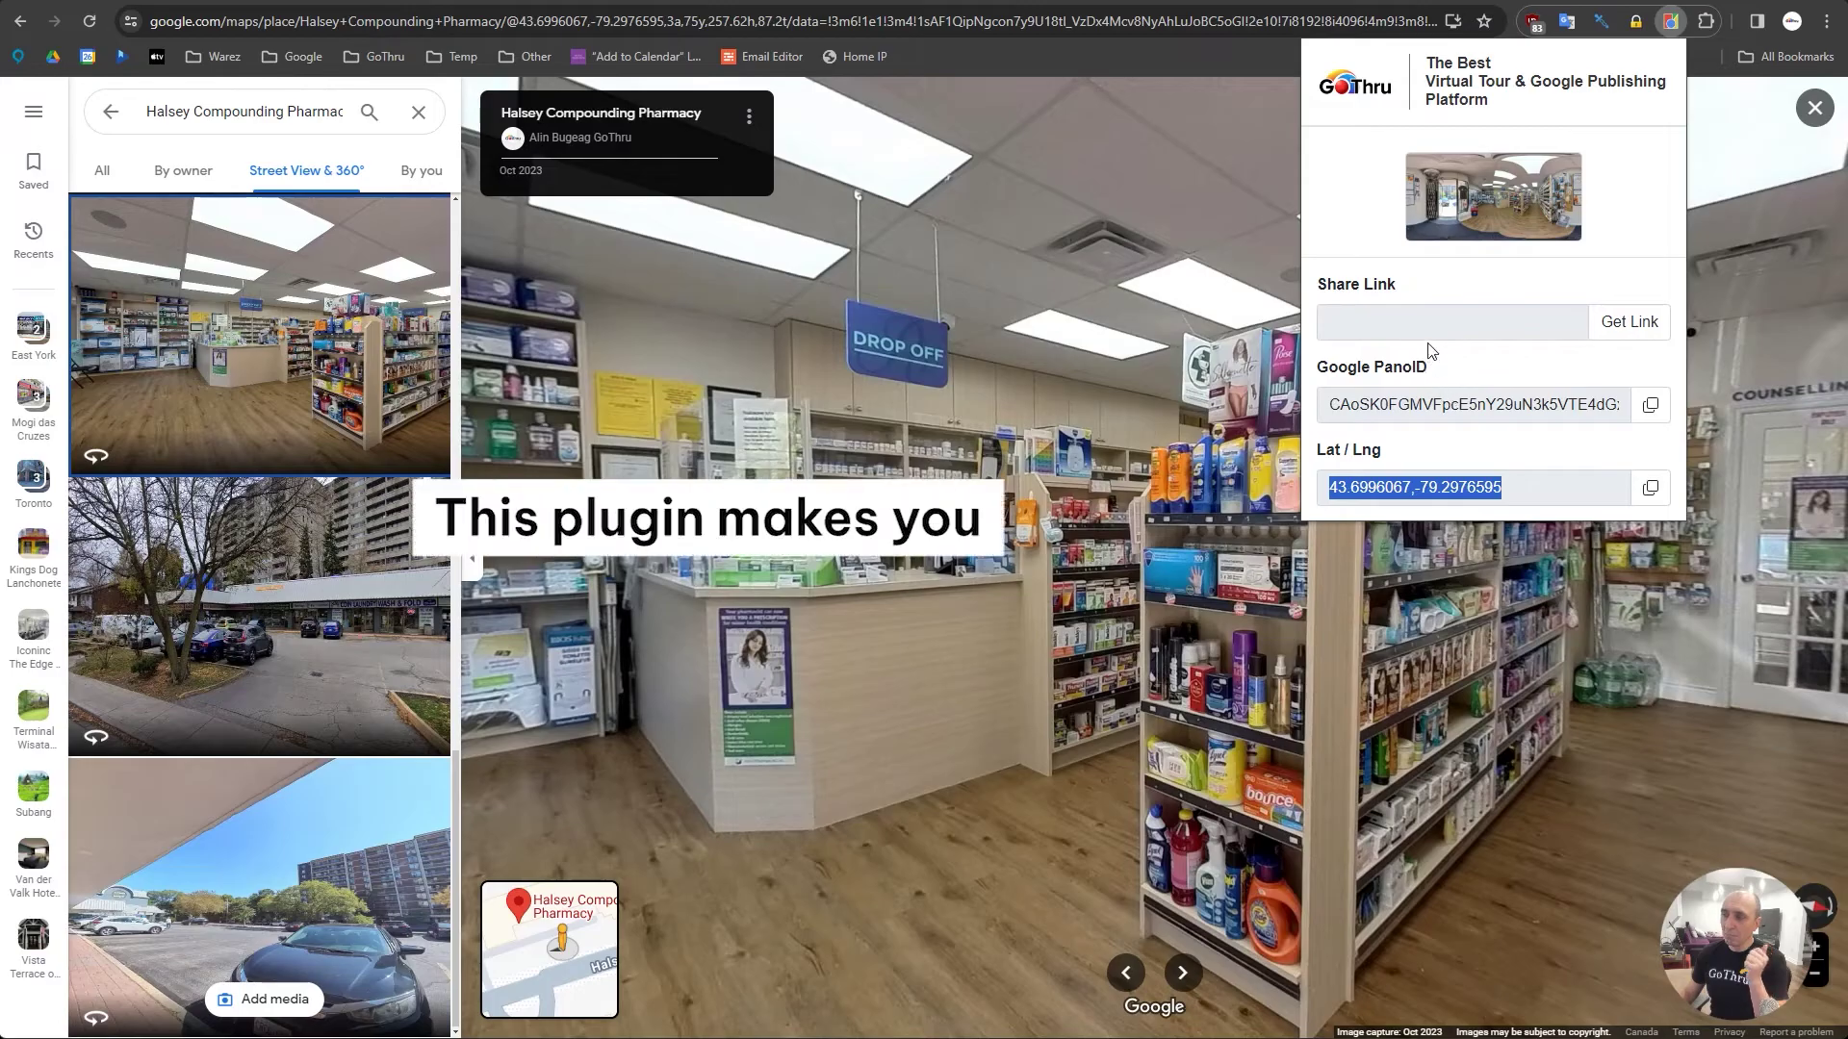
{"action": "left_click_drag", "start_coordinate": [1103, 472], "coordinate": [1829, 483]}
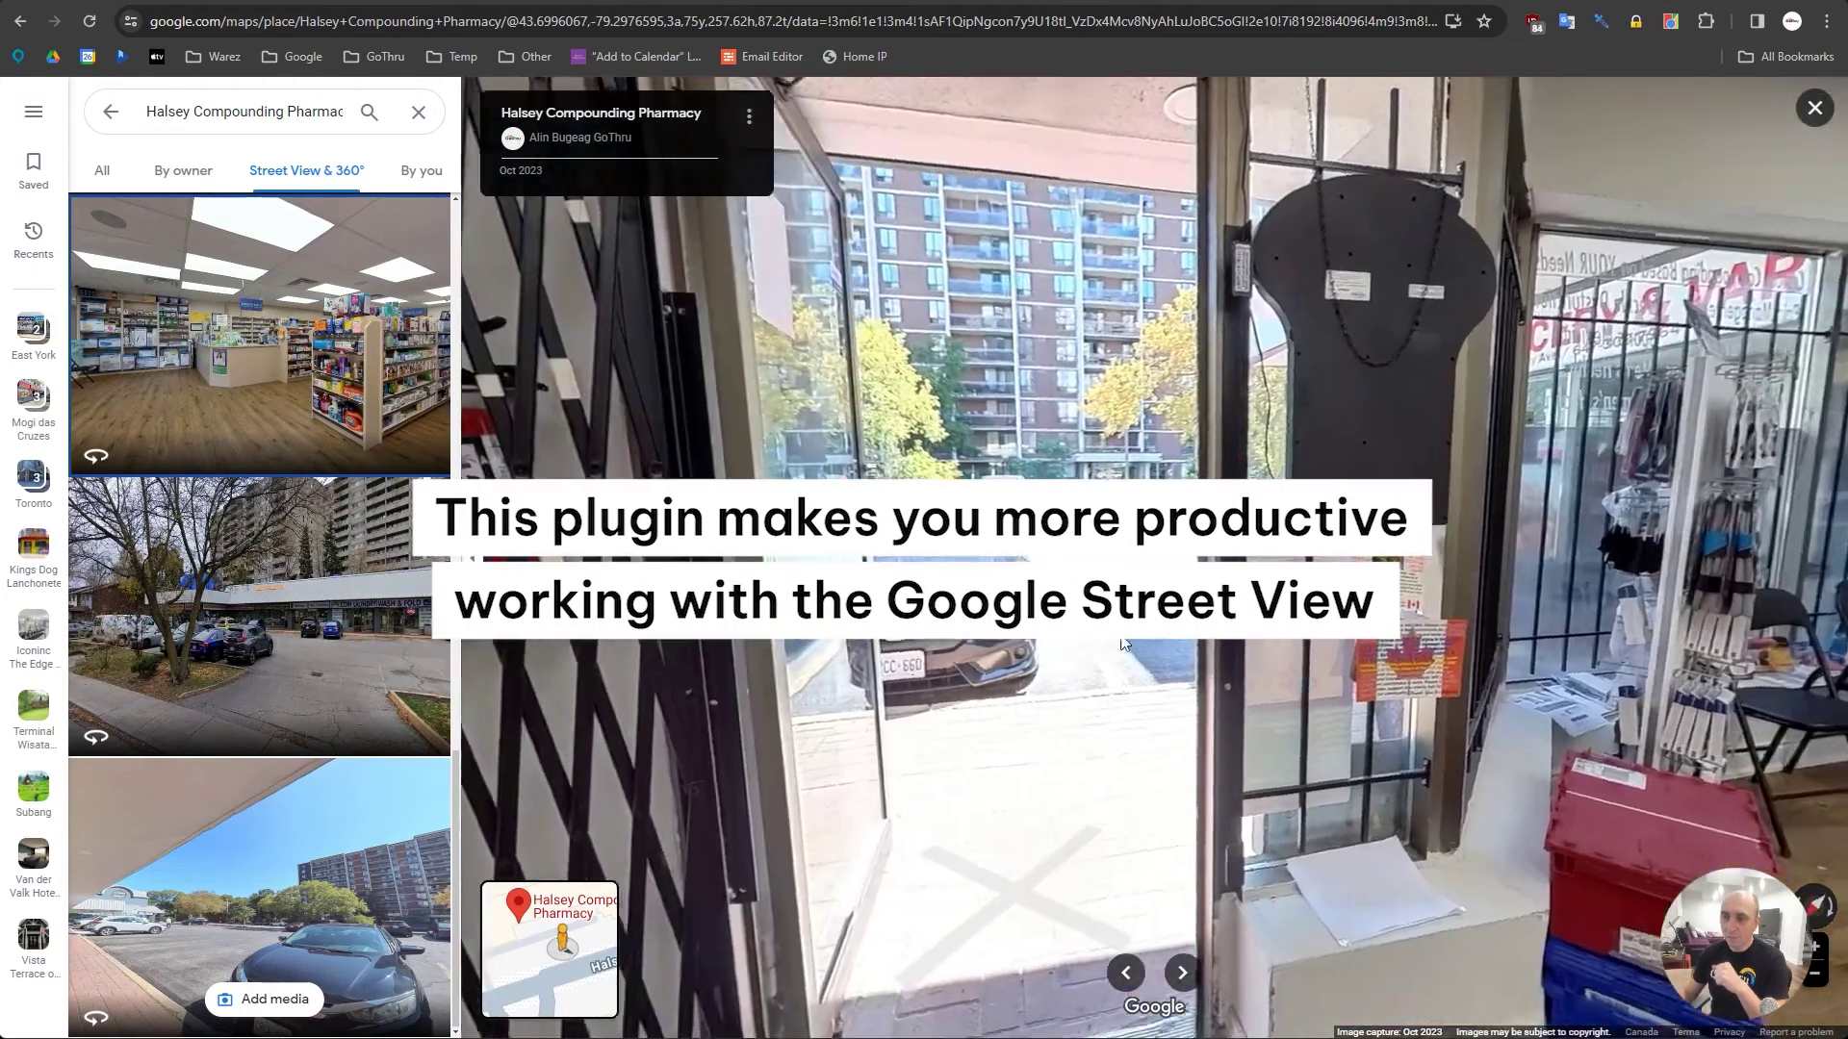
Step: Move Street View outside by Rosina Grocery, then along the sidewalk to Halsey Compounding Pharmacy's entrance
{"action": "left_click", "coordinate": [1010, 861]}
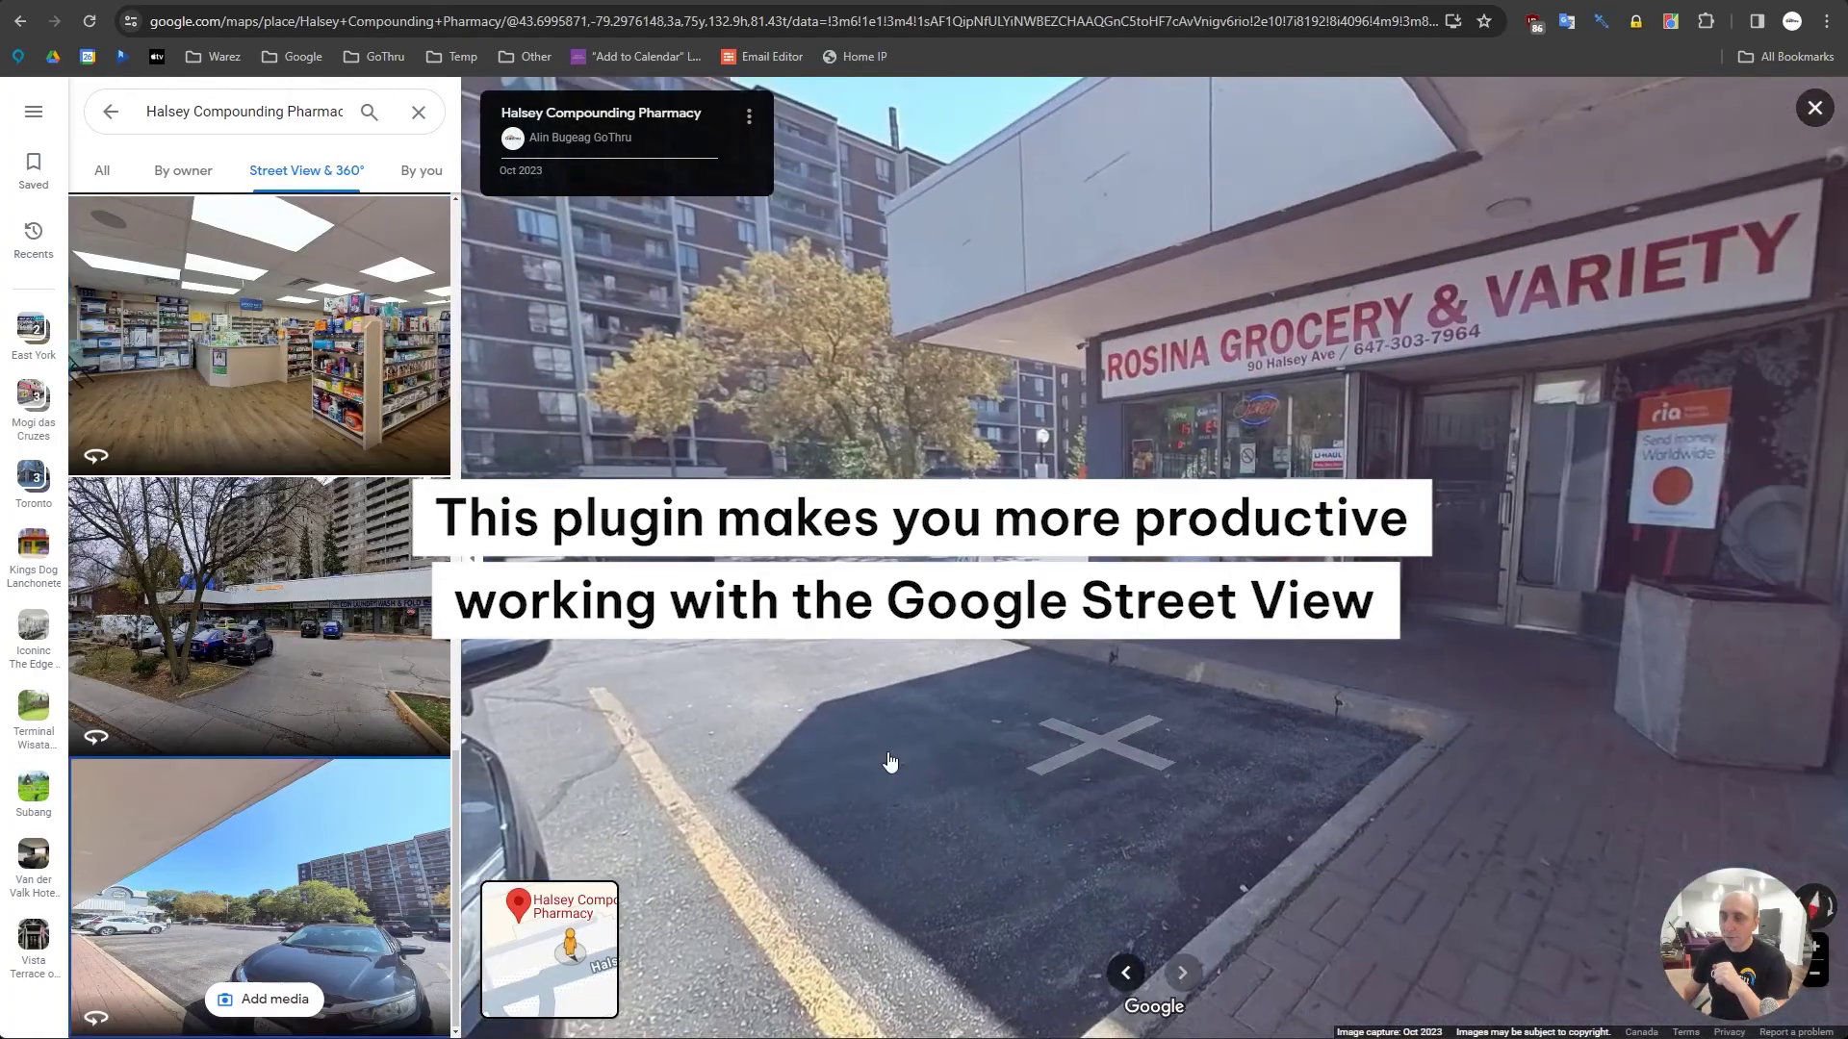
{"action": "left_click", "coordinate": [1116, 741]}
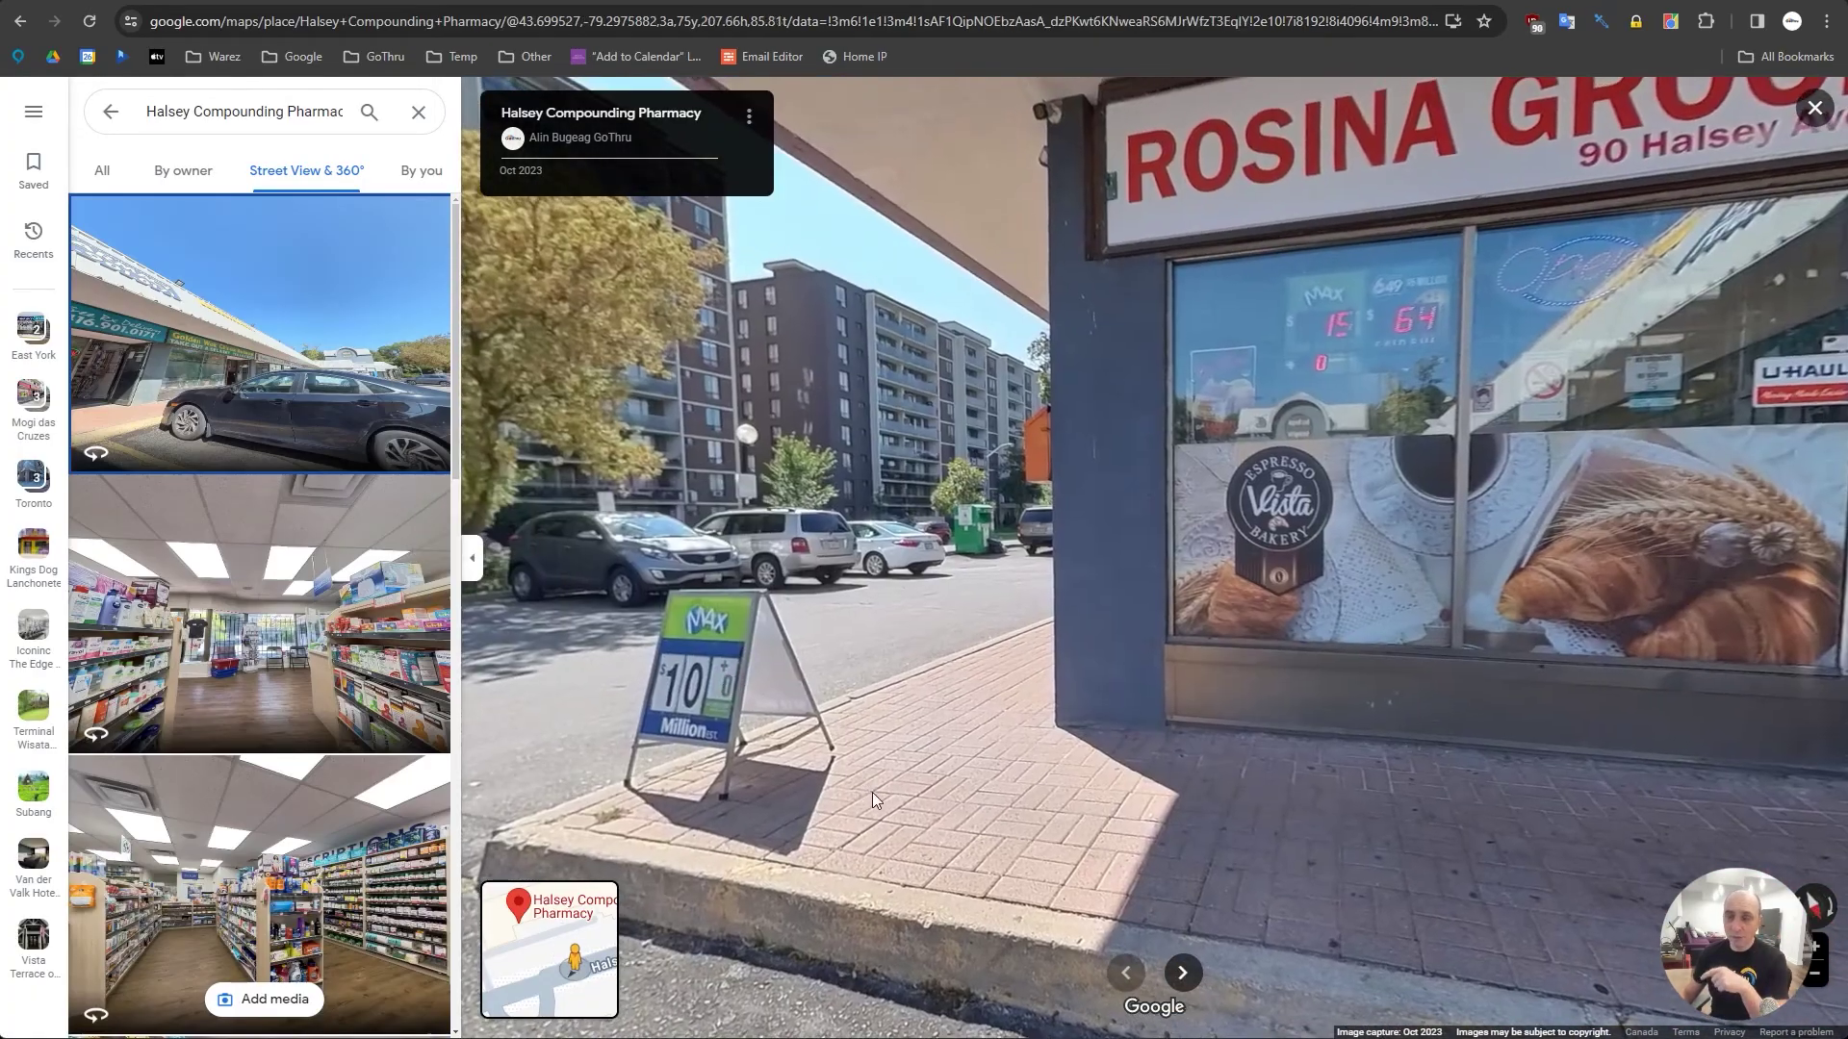
{"action": "left_click", "coordinate": [872, 793]}
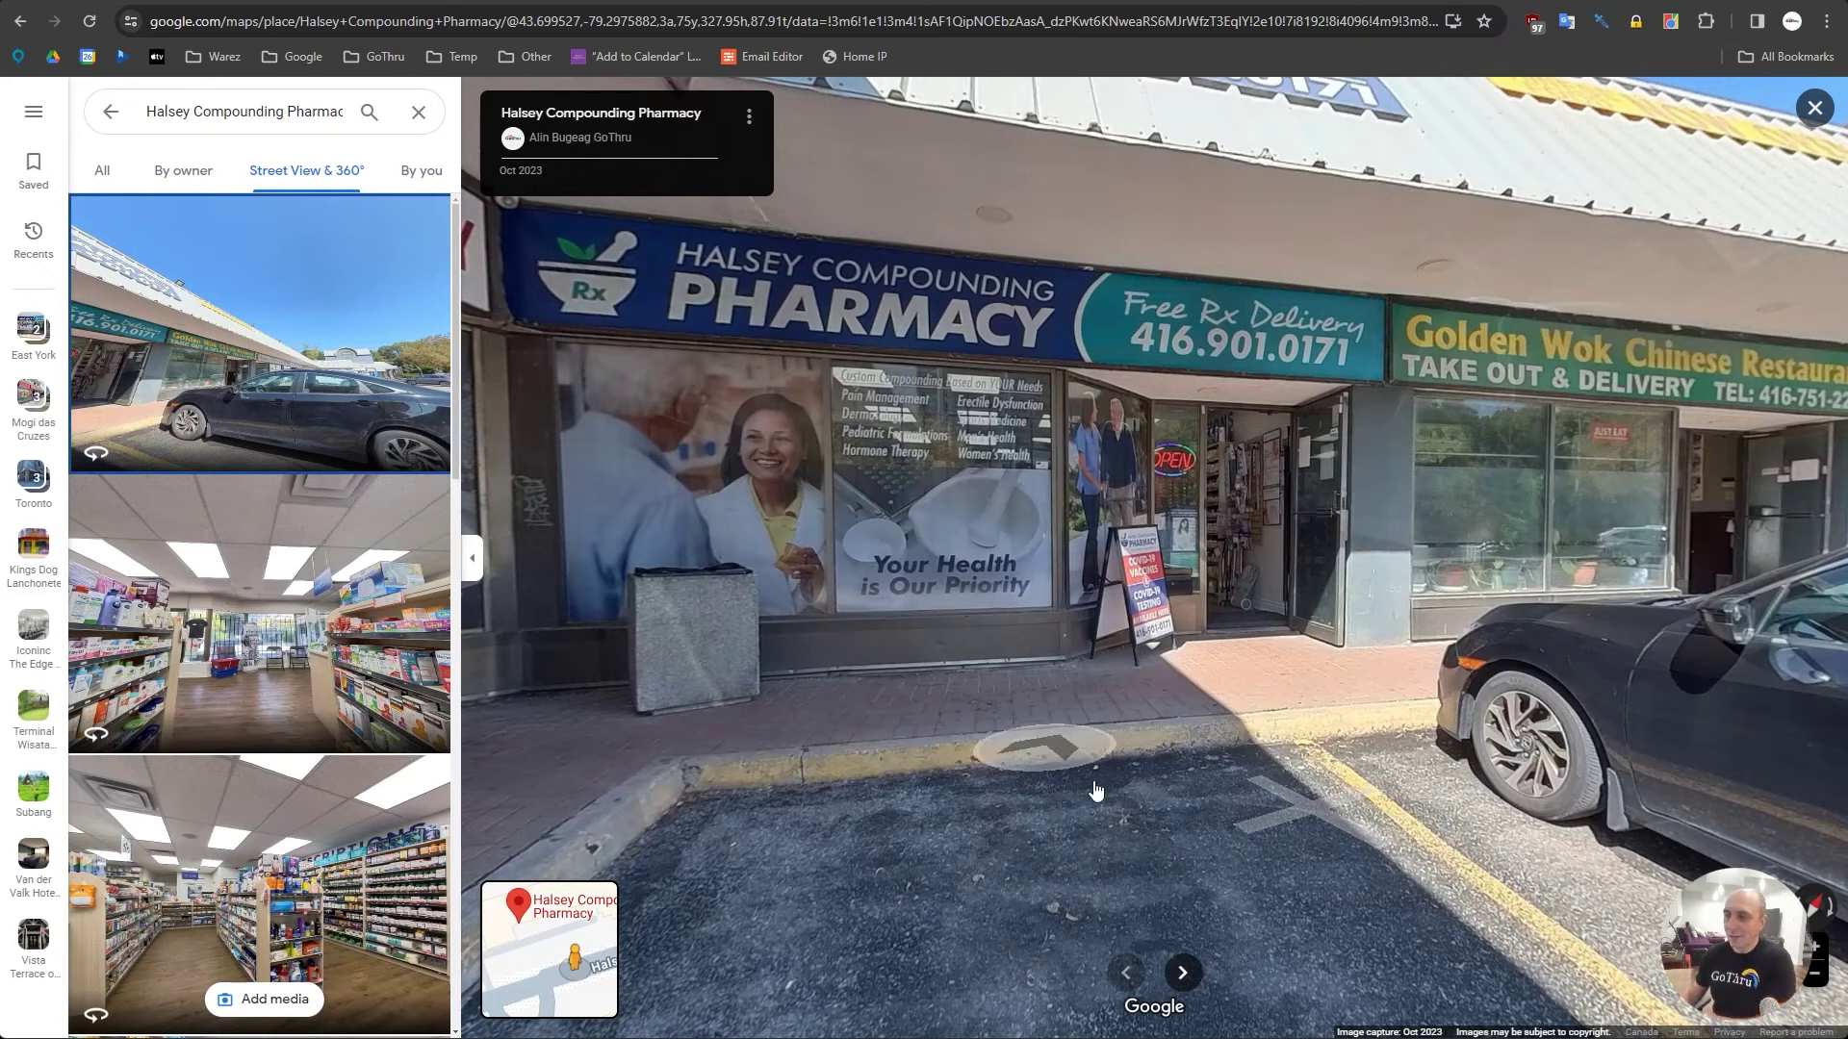
{"action": "left_click", "coordinate": [1132, 826]}
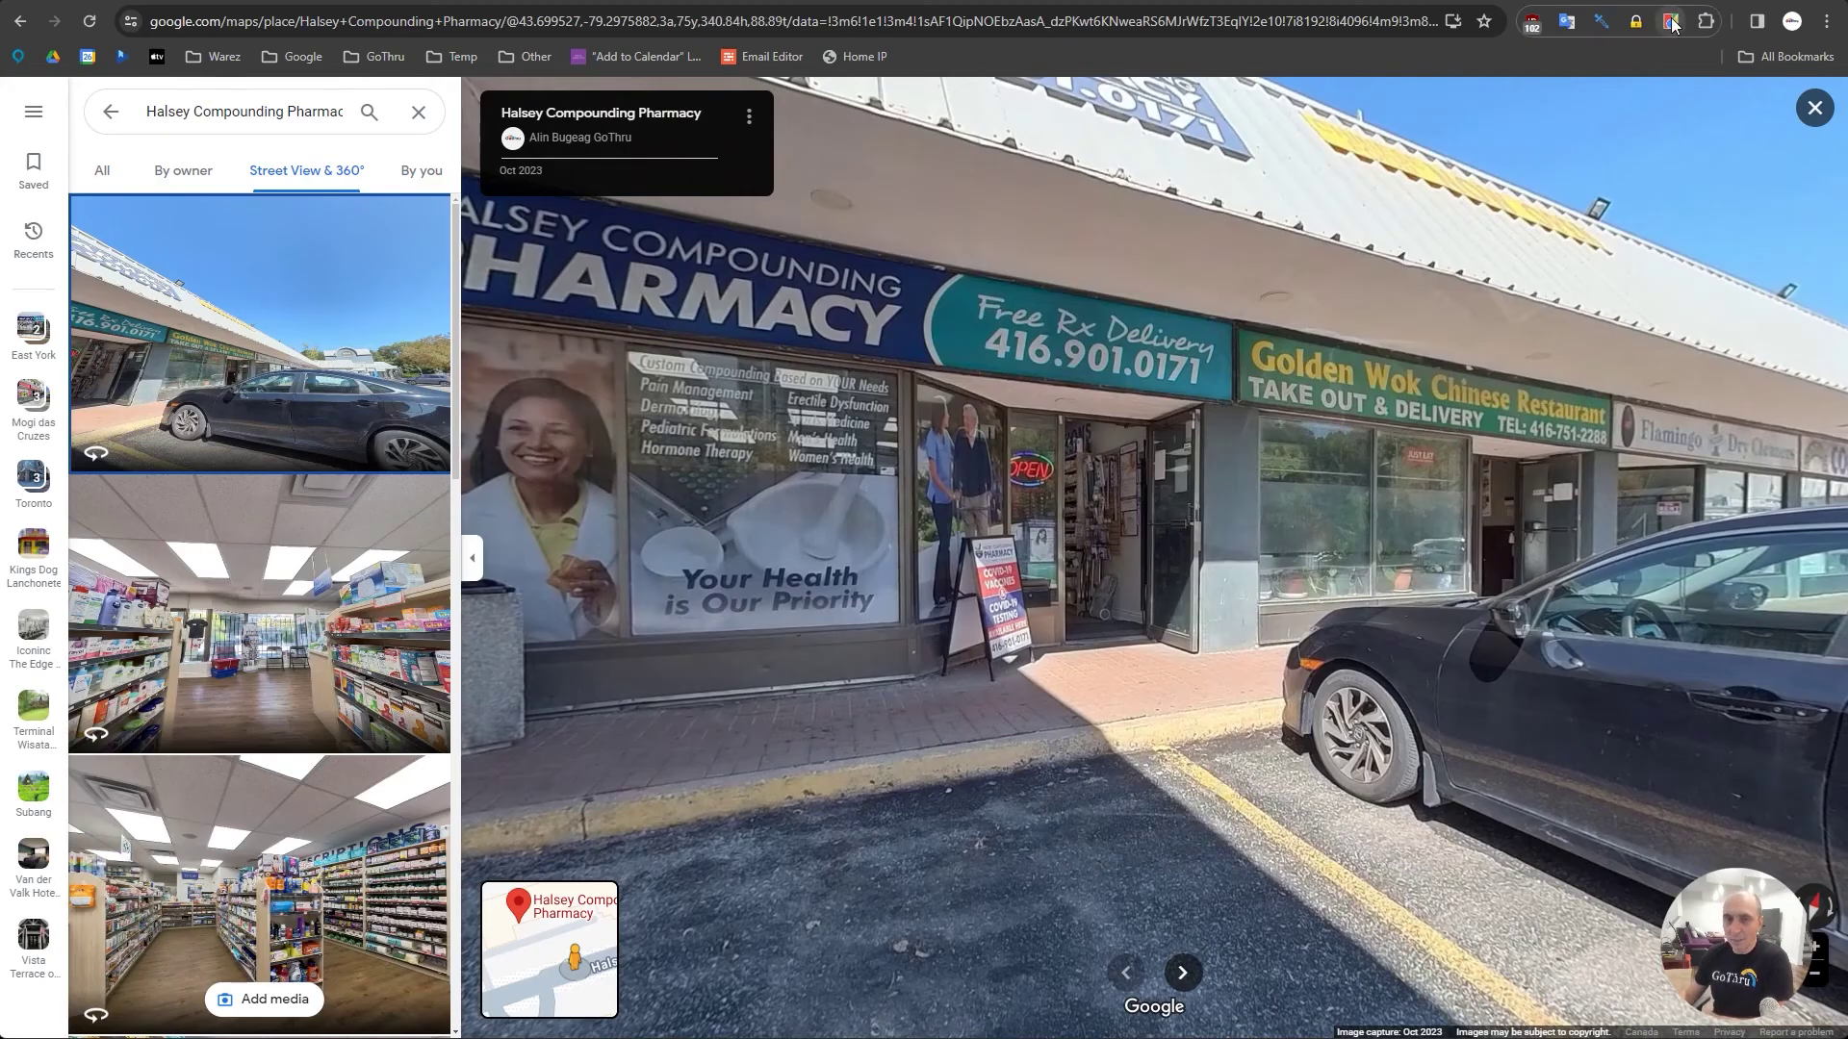
{"action": "left_click", "coordinate": [880, 671]}
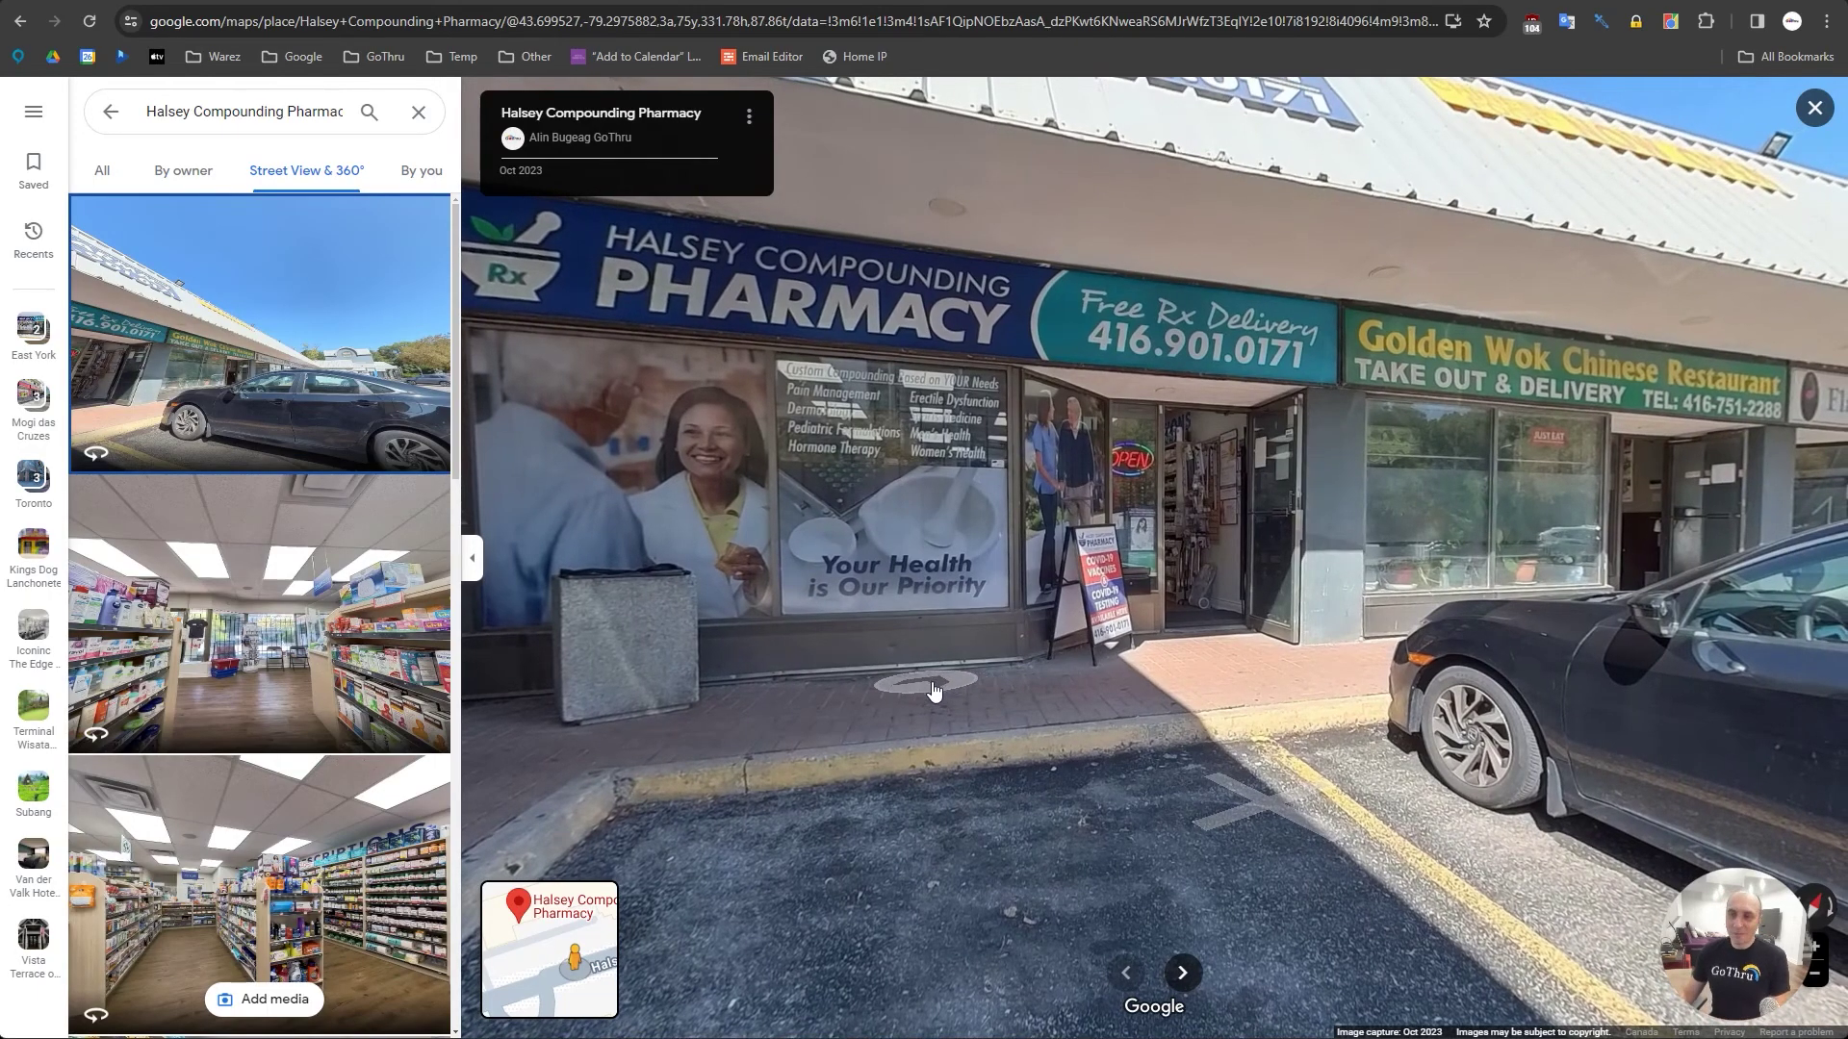
{"action": "left_click", "coordinate": [929, 691]}
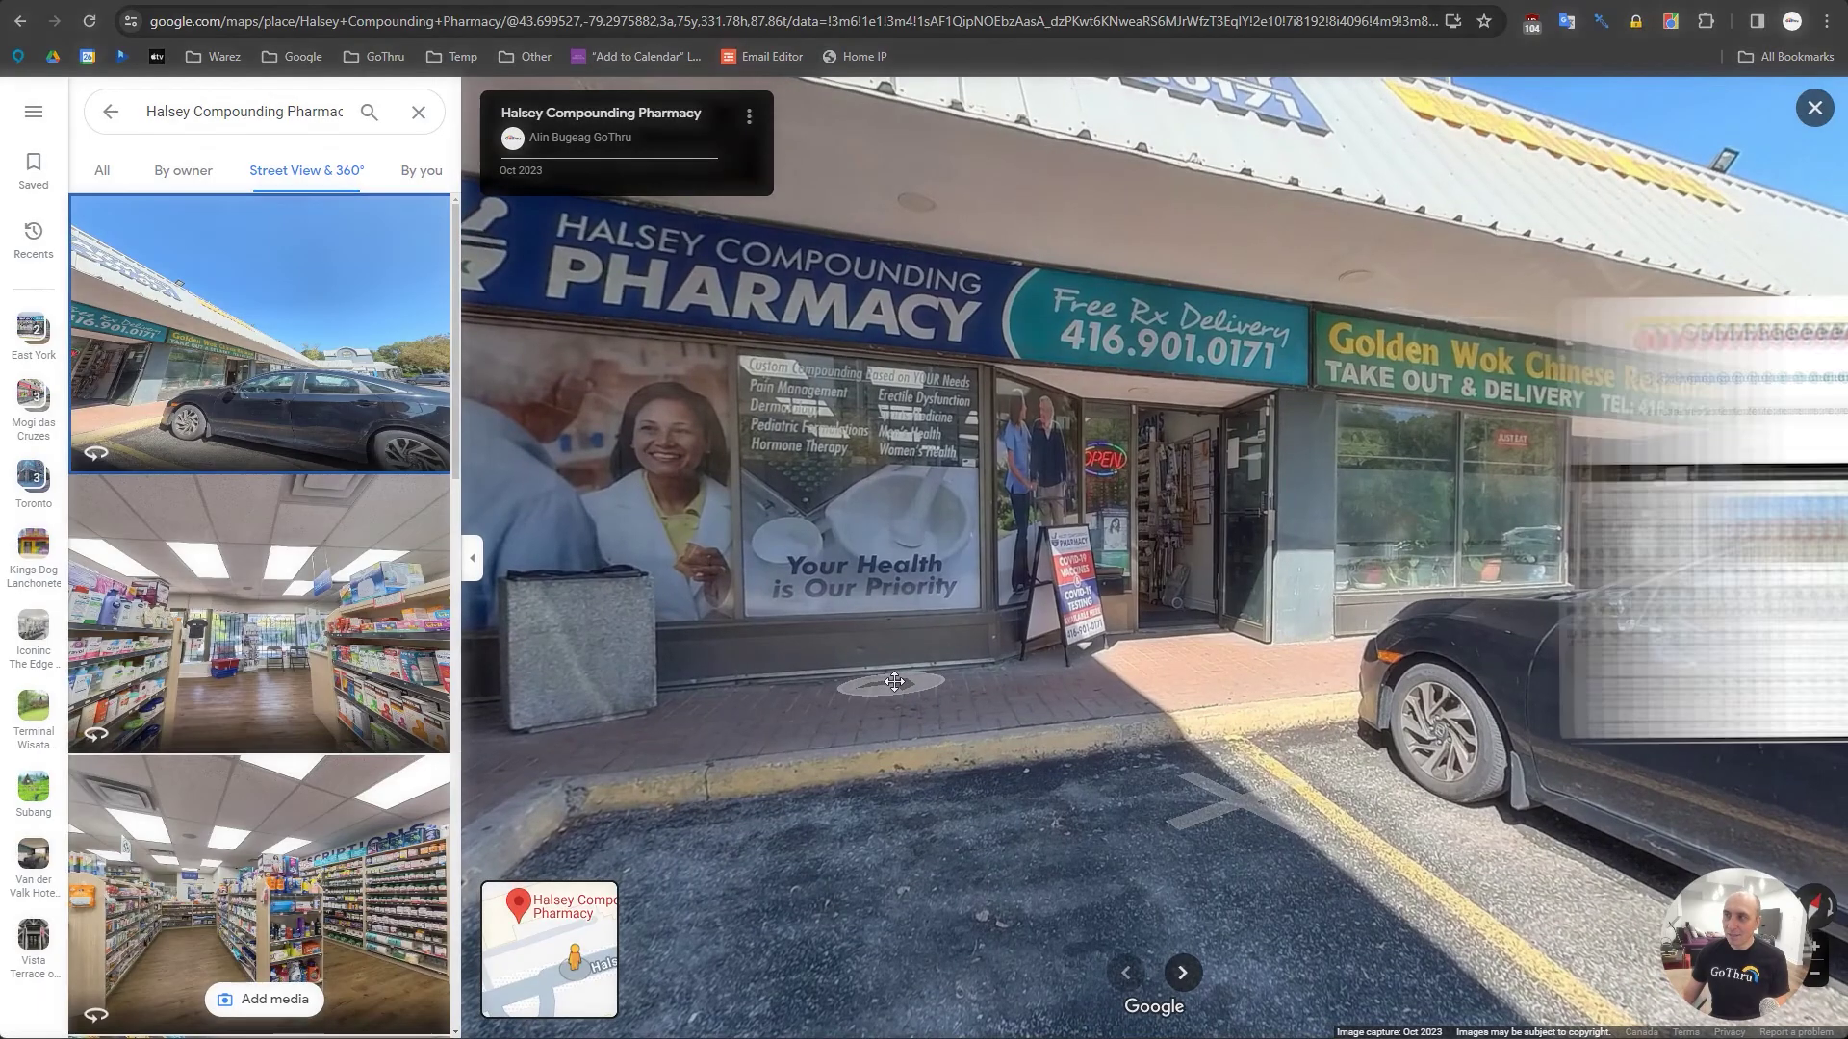